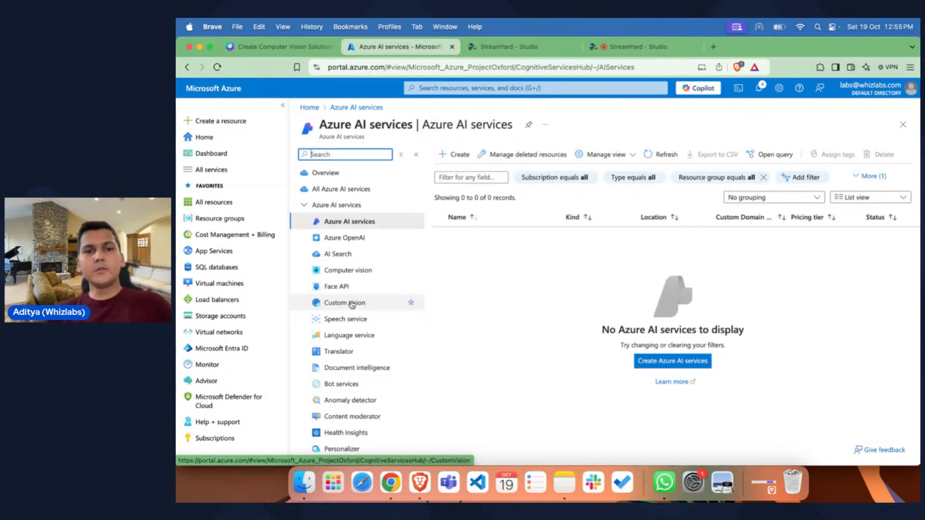
Step: Start creating a Computer Vision resource in the AI-Engineer-Associate resource group
left_click(352, 270)
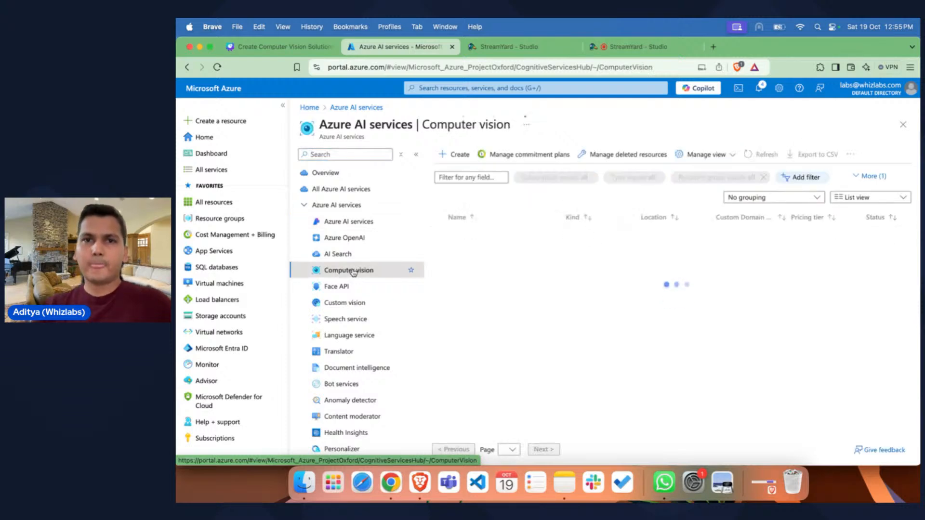
left_click(453, 155)
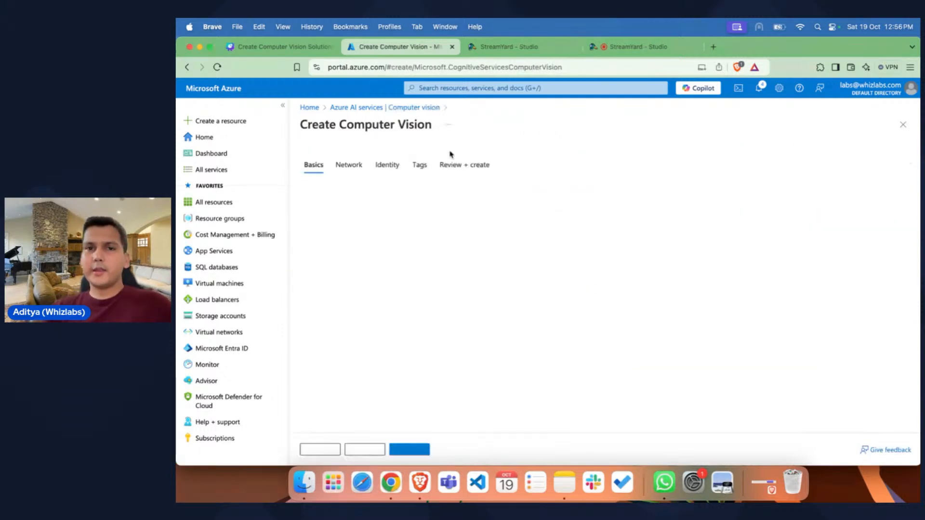
scroll(612, 152, "down", 2)
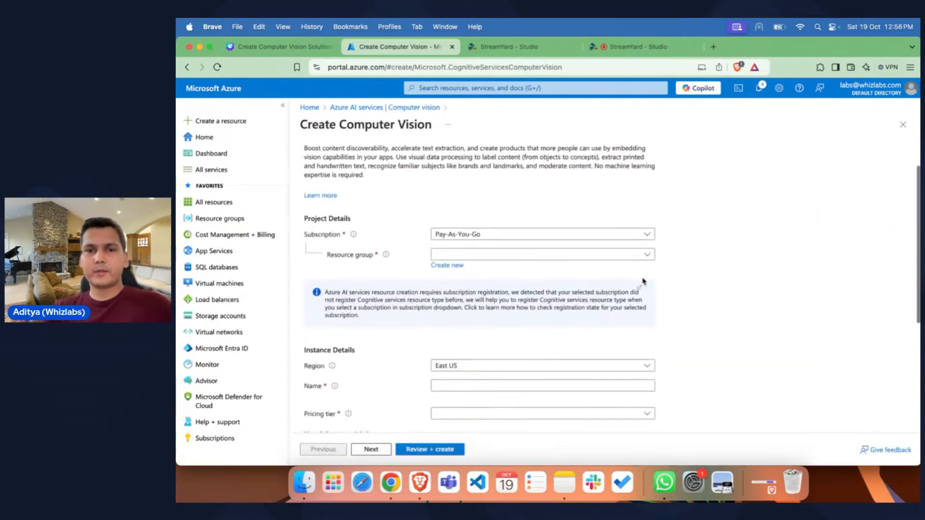
left_click(553, 254)
left_click(492, 289)
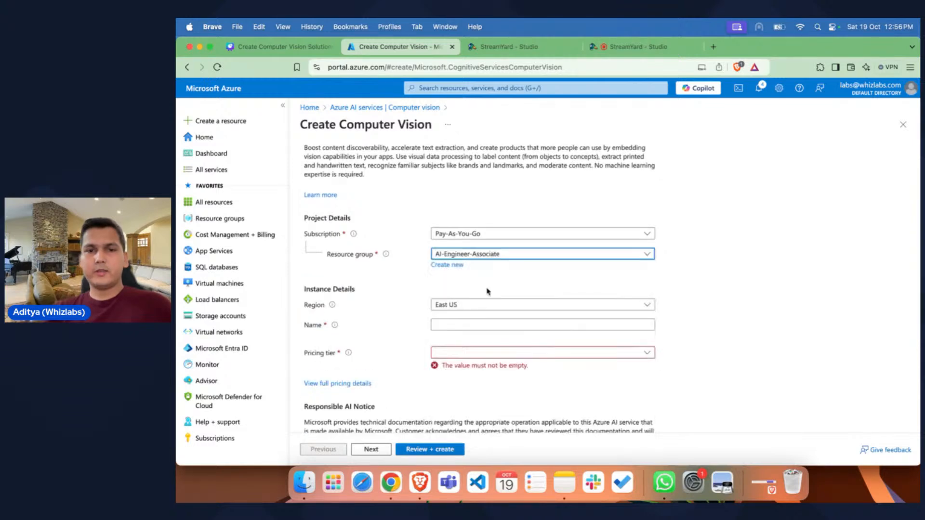
Step: Name the Computer Vision instance azureaiassociate
scroll(422, 284, "down", 2)
left_click(449, 282)
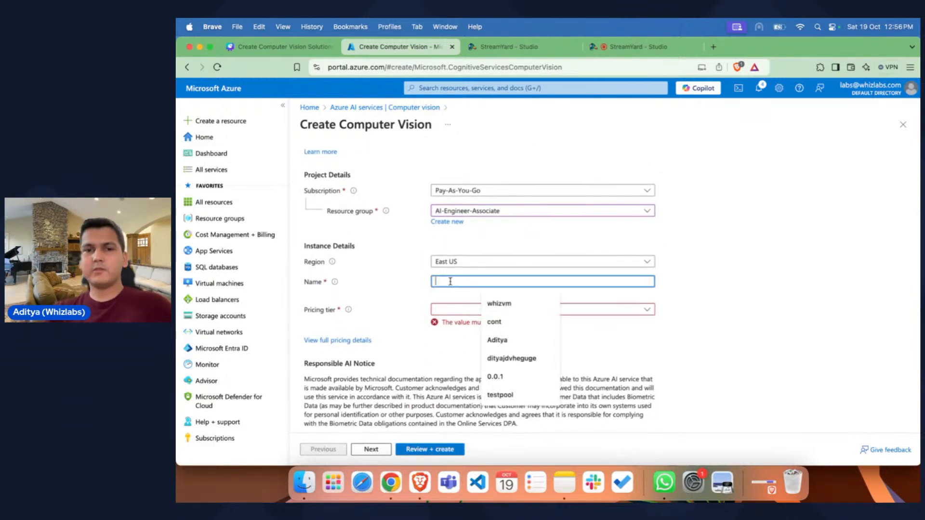
type("azure")
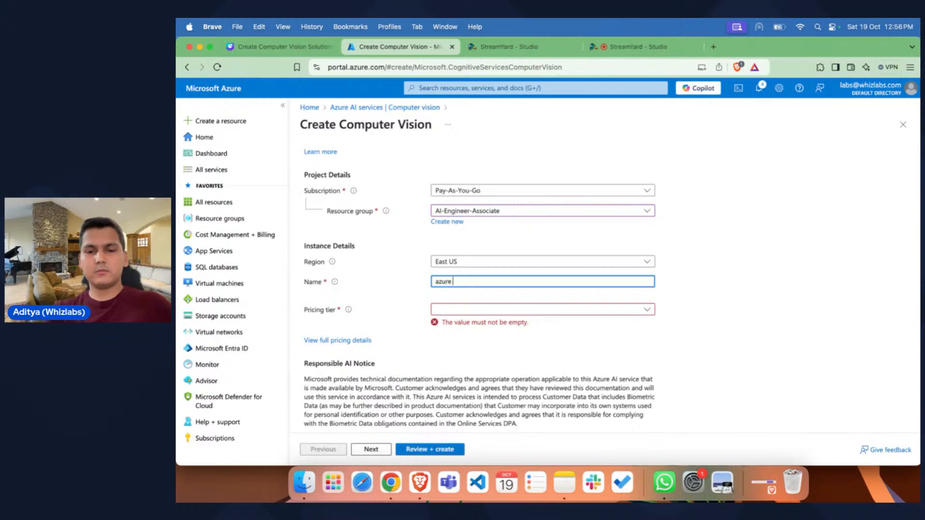
type("aiassociate")
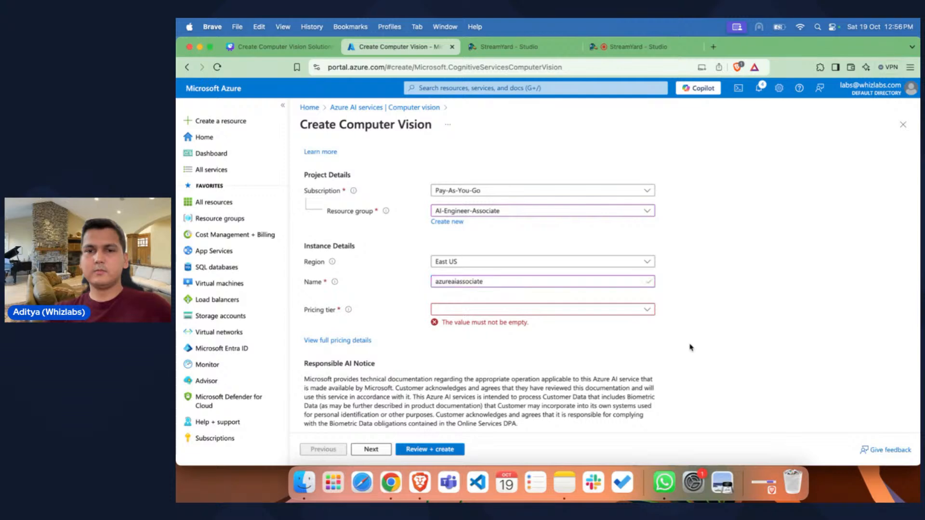
Step: Set the pricing tier to Standard S1 (10 Calls per second) and acknowledge the Responsible AI terms
scroll(691, 347, "down", 2)
left_click(528, 270)
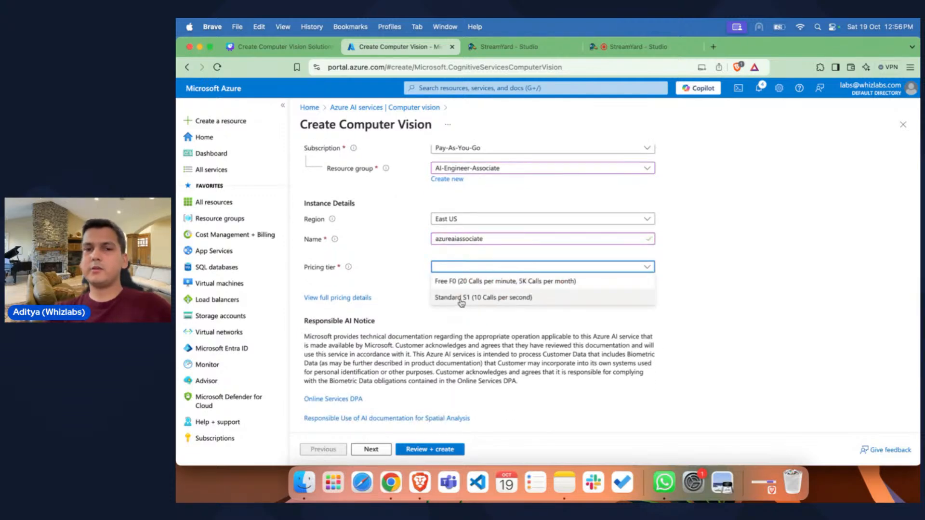
left_click(531, 304)
scroll(488, 333, "down", 2)
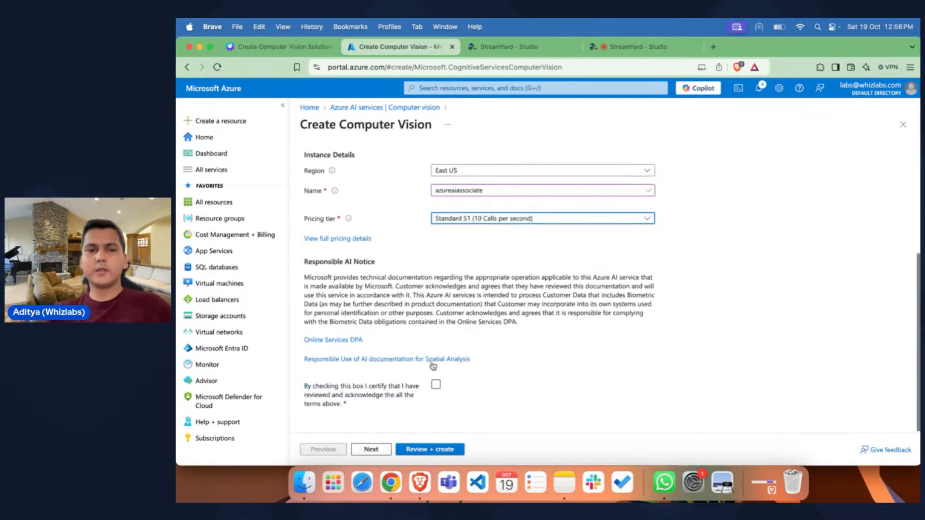
left_click(435, 386)
left_click(436, 386)
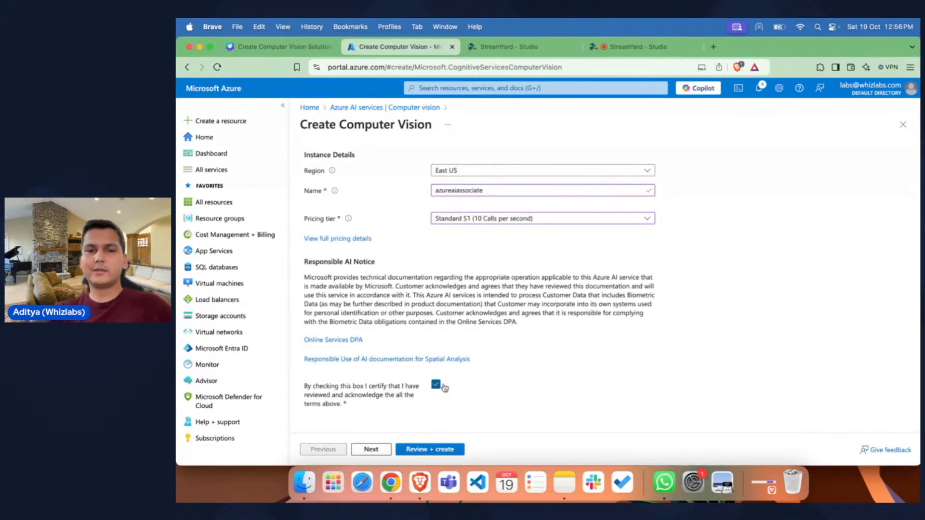
left_click(435, 385)
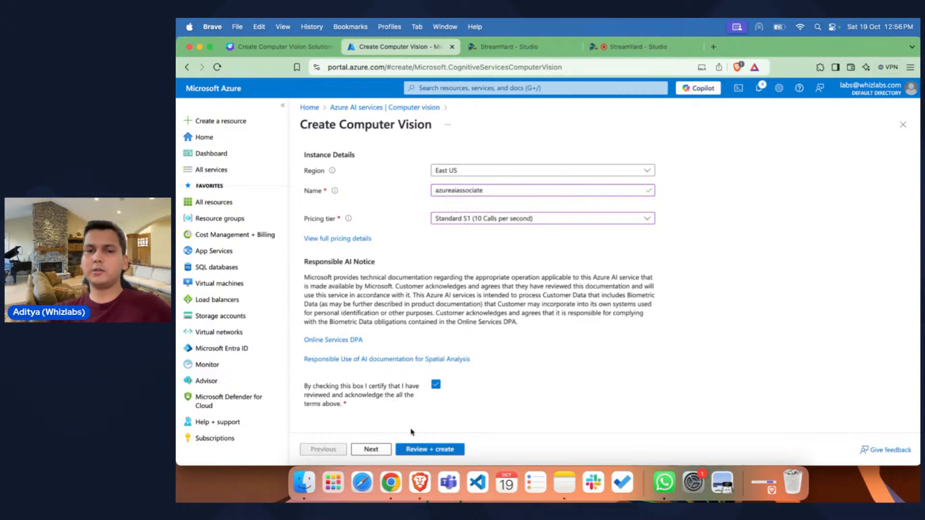
Step: Review the Computer Vision configuration and create the resource
scroll(389, 367, "up", 5)
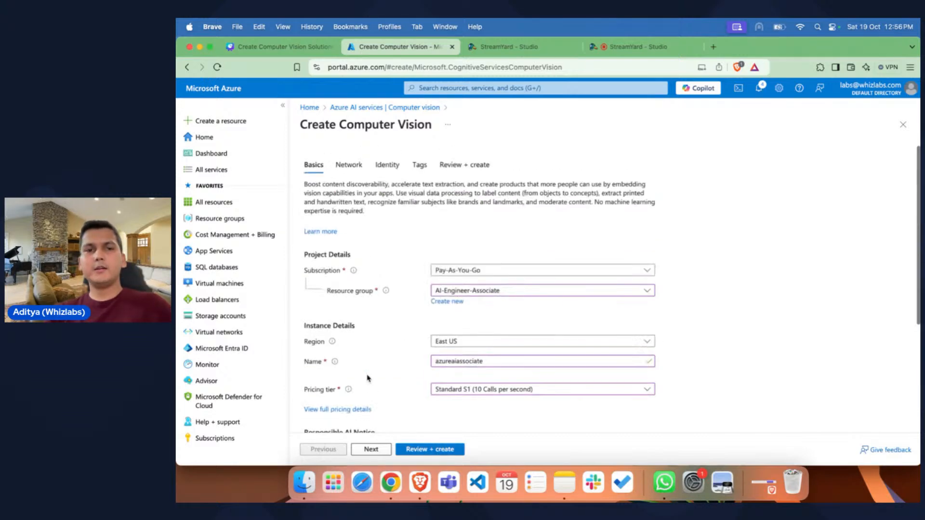
scroll(378, 241, "down", 5)
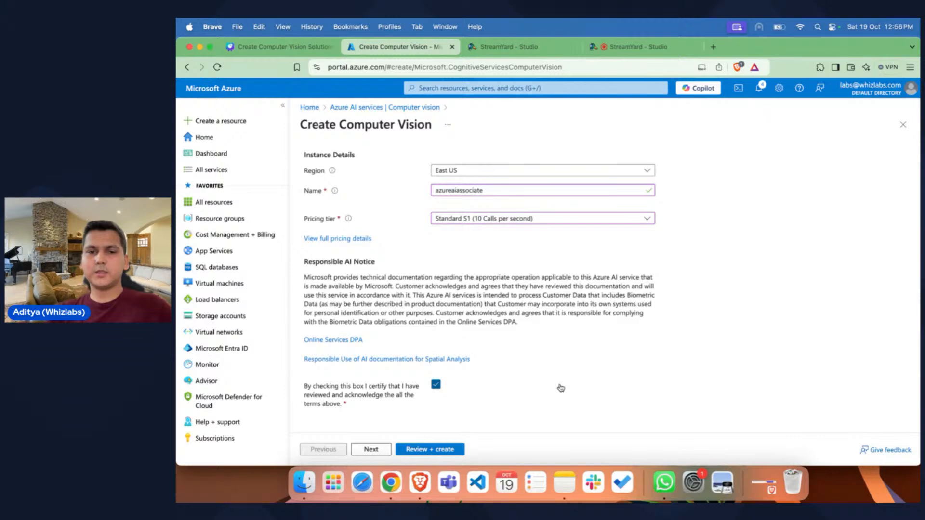
left_click(426, 449)
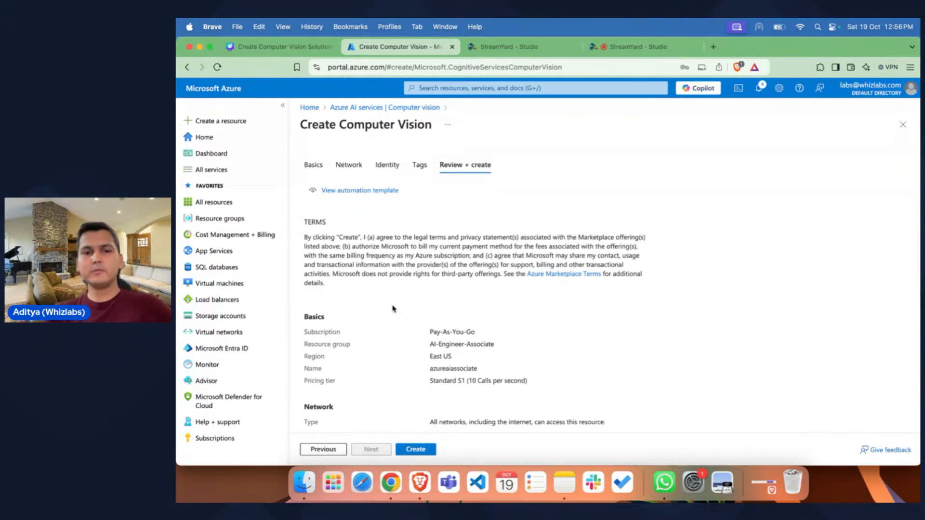
left_click(418, 450)
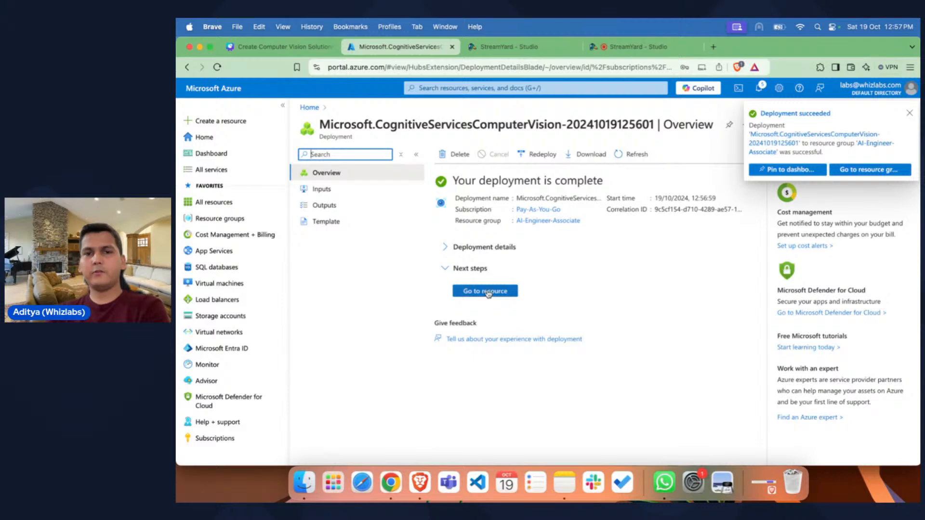
Step: Go to the deployed azureaiassociate resource and launch Vision Studio from its overview
left_click(487, 292)
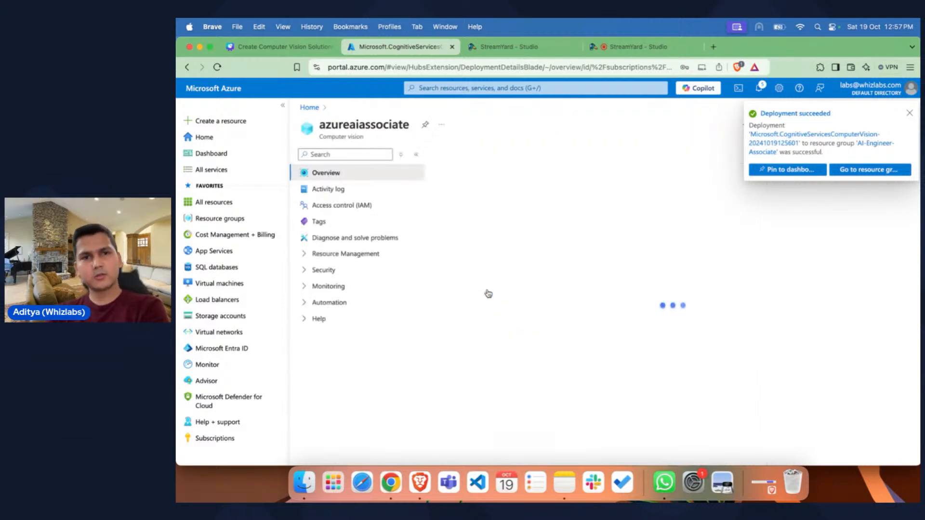
left_click(910, 113)
scroll(621, 219, "down", 5)
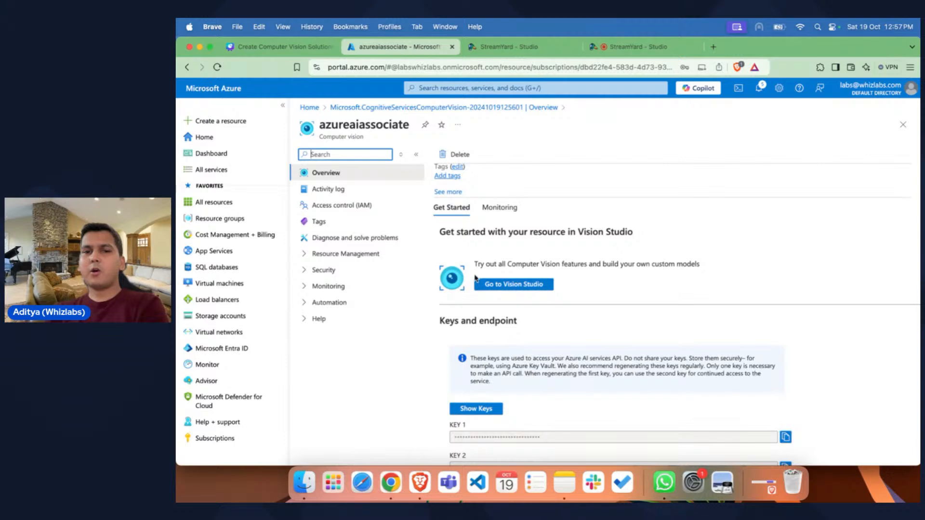
left_click(476, 270)
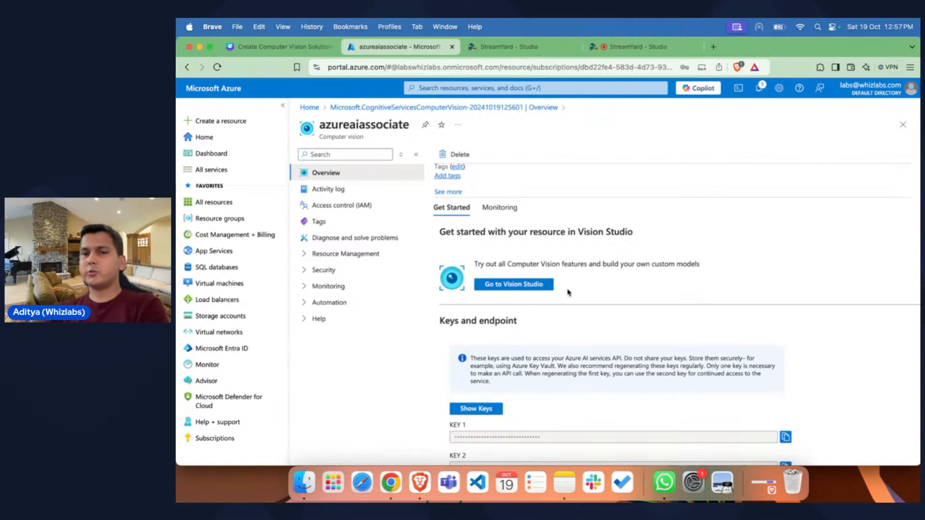
left_click(508, 287)
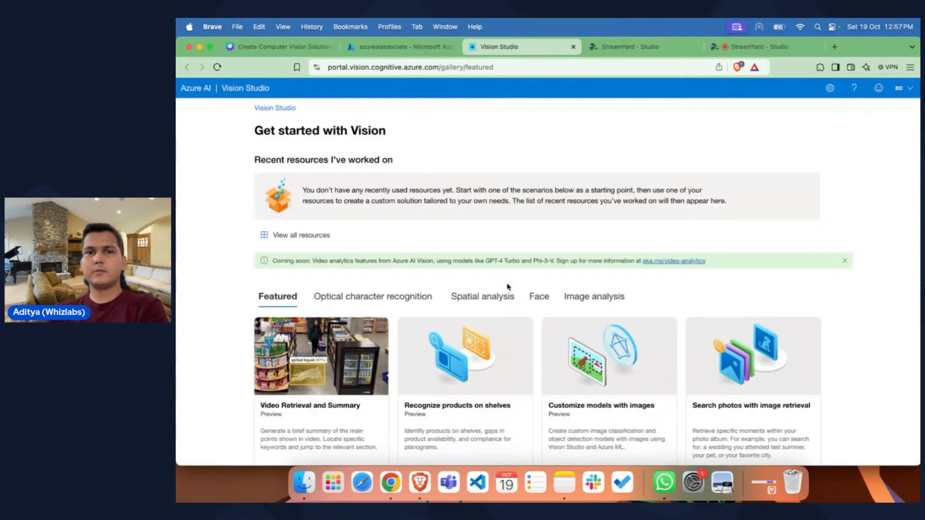
Step: Look through the featured scenarios in the Vision Studio gallery
scroll(508, 286, "down", 2)
scroll(508, 287, "down", 3)
scroll(506, 289, "up", 5)
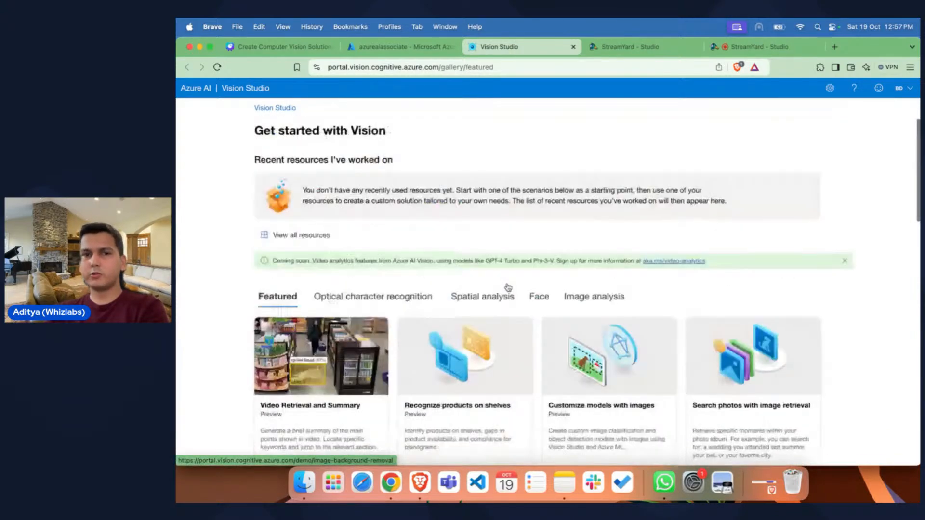
scroll(236, 241, "down", 5)
scroll(237, 243, "up", 5)
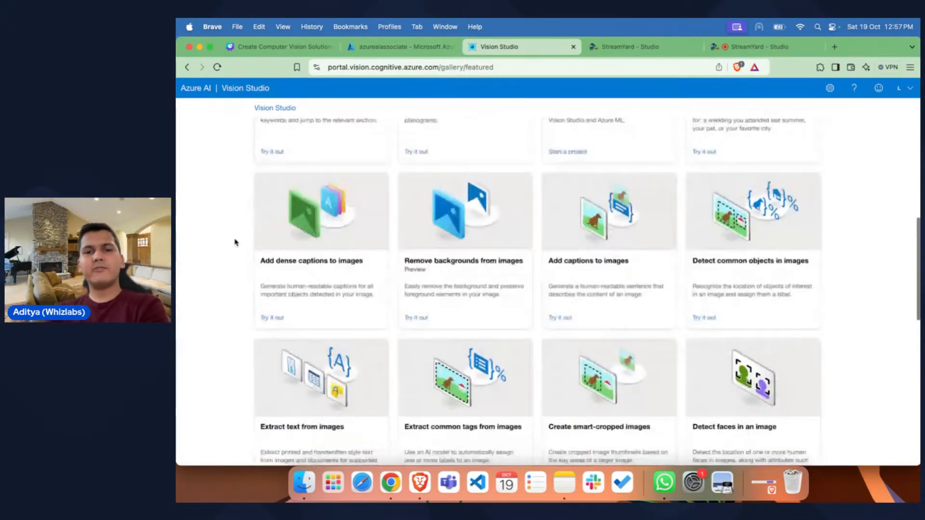
scroll(236, 243, "down", 3)
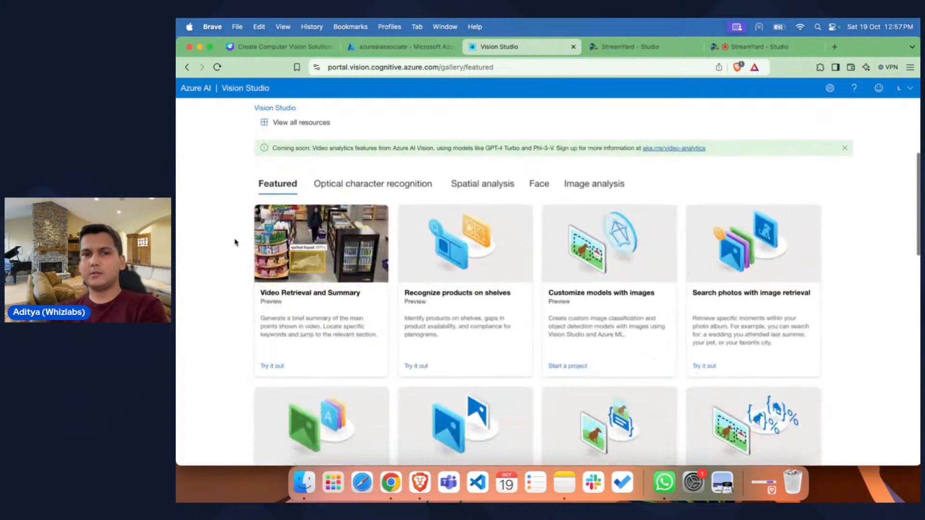
Step: Show the optical character recognition scenarios and examine what is offered for extracting text
left_click(391, 183)
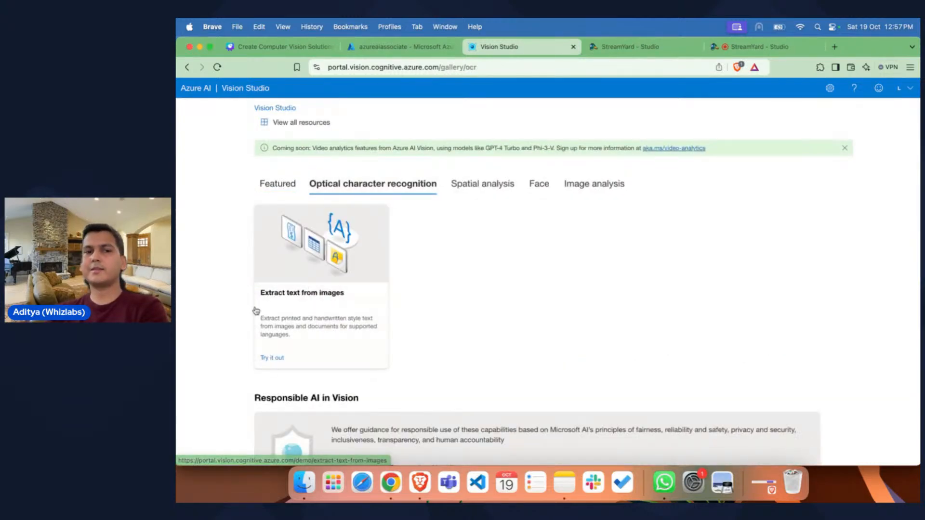
scroll(417, 293, "up", 2)
scroll(417, 293, "down", 2)
Step: Show the spatial analysis scenarios and look through the people-tracking and video features
left_click(502, 187)
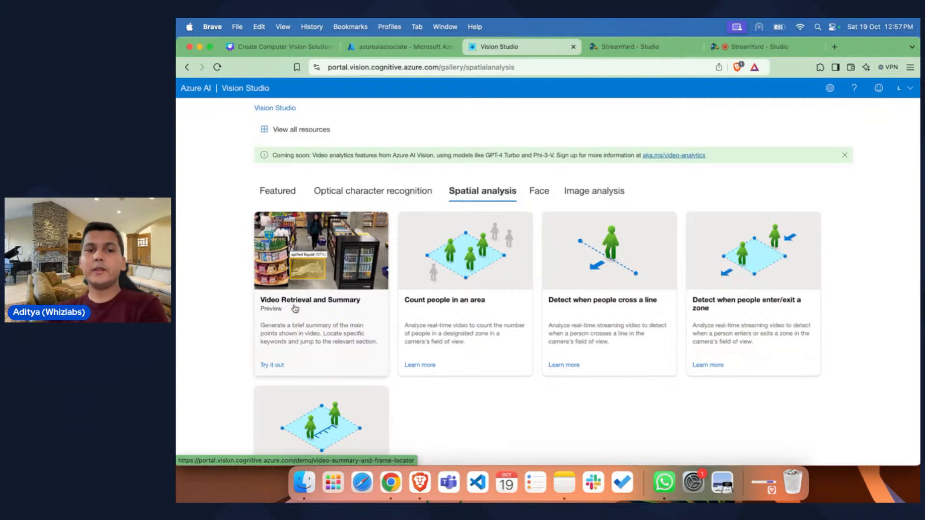
scroll(333, 337, "down", 3)
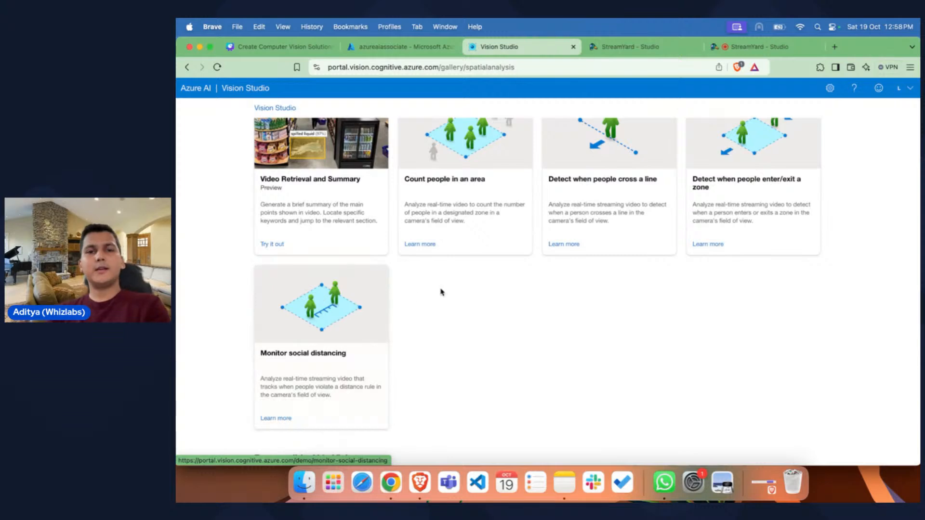
scroll(441, 292, "up", 5)
scroll(487, 270, "down", 2)
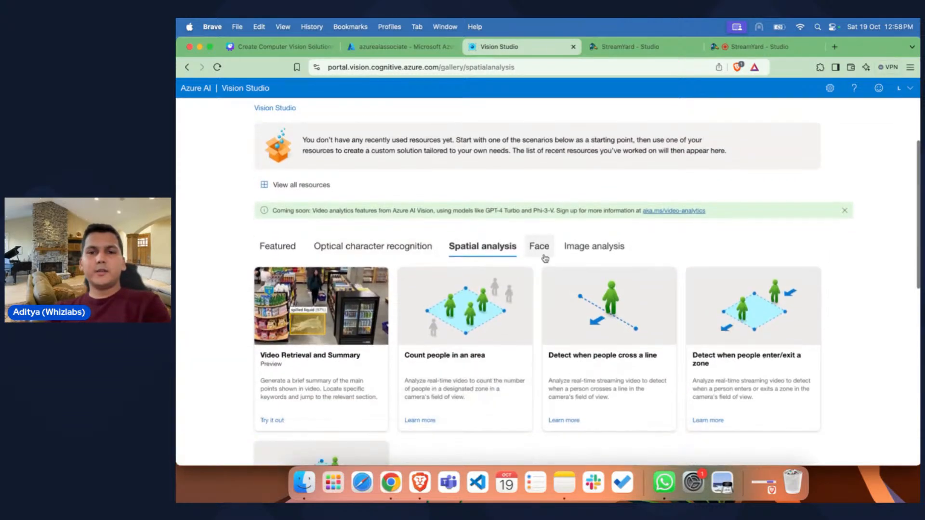
Step: Show the Face scenarios and examine the face detection, liveness, portrait and photo ID features
left_click(537, 246)
scroll(526, 318, "down", 1)
scroll(526, 327, "down", 1)
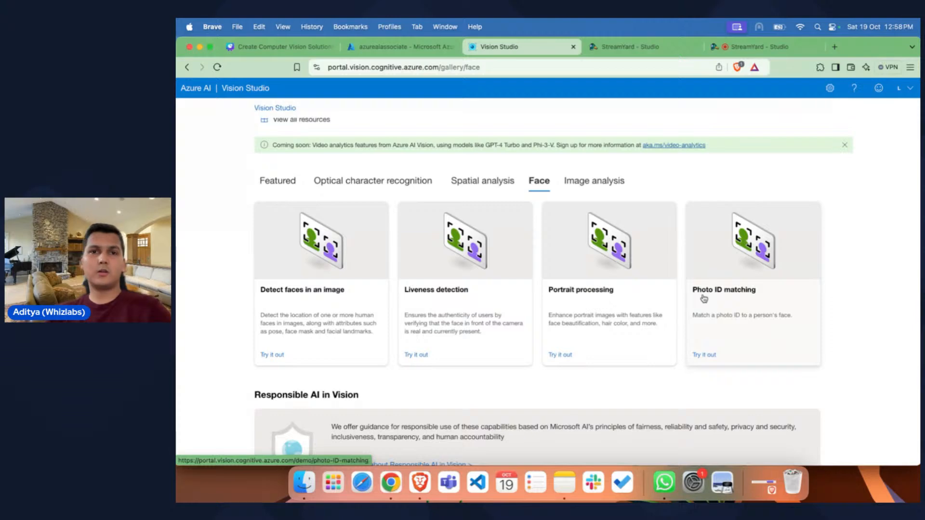
Step: Show the image analysis scenarios and examine the available captioning, tagging, object detection and cropping features
left_click(596, 181)
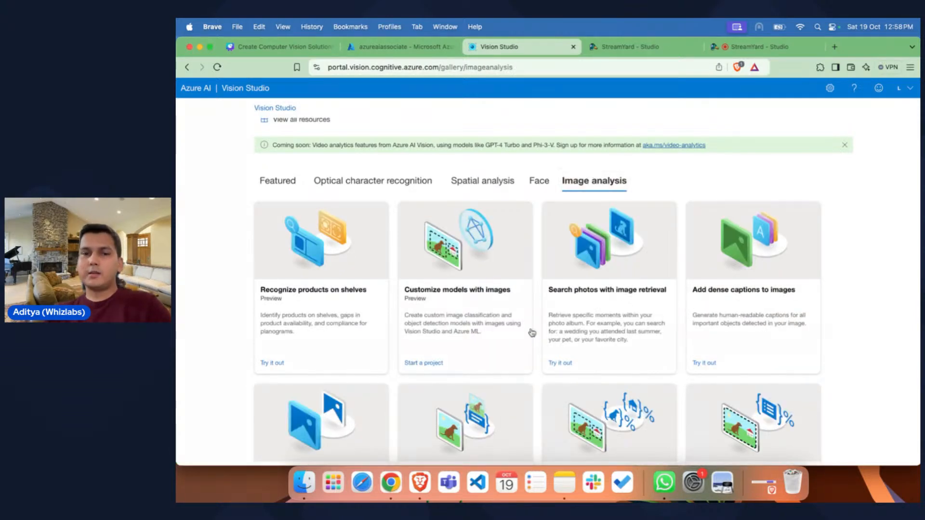
scroll(537, 352, "down", 3)
scroll(536, 352, "down", 3)
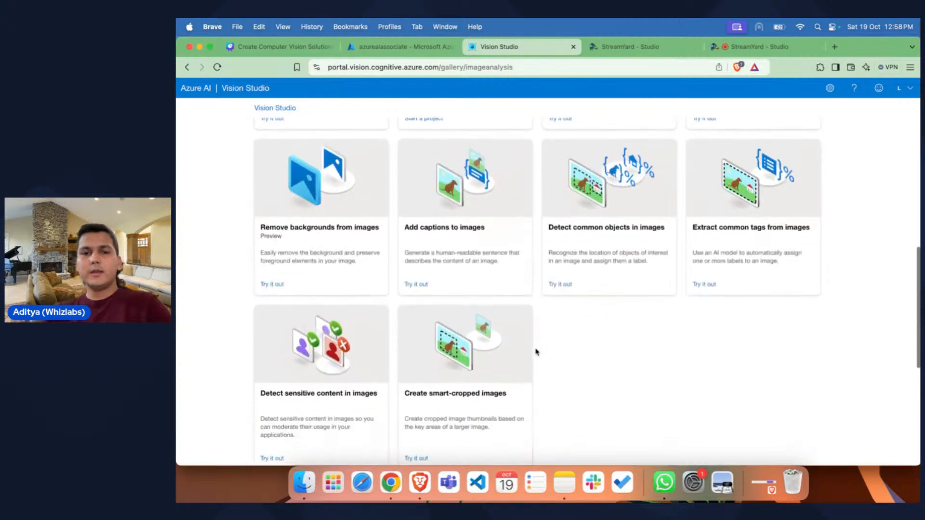
scroll(536, 352, "up", 8)
scroll(536, 351, "down", 2)
scroll(537, 352, "down", 2)
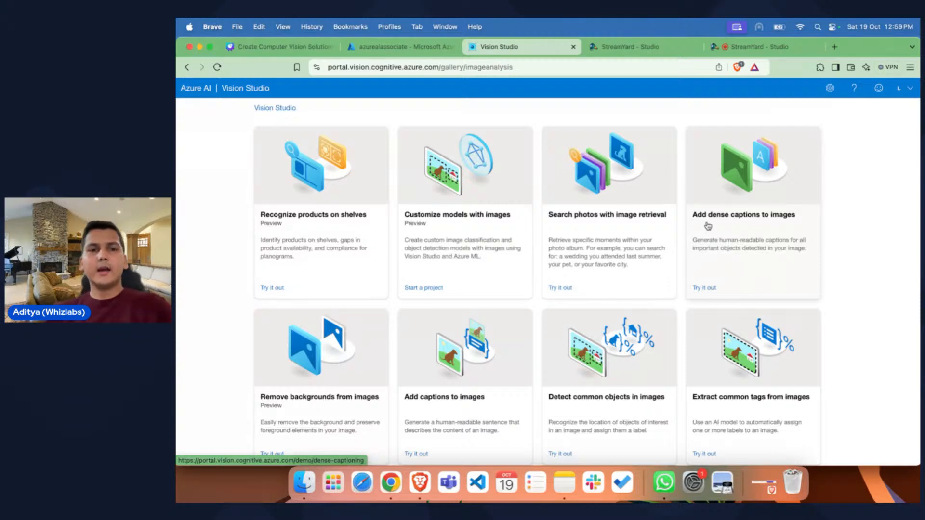
scroll(742, 207, "down", 5)
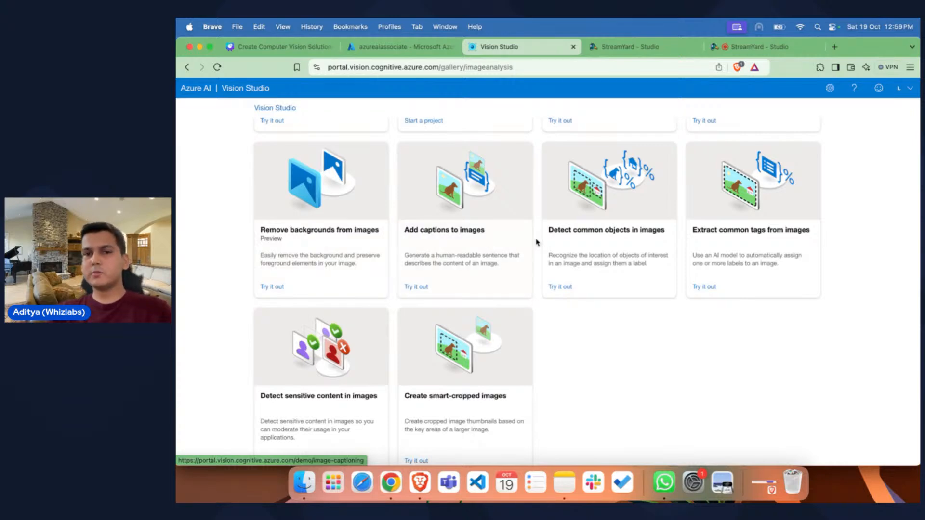
scroll(451, 242, "up", 2)
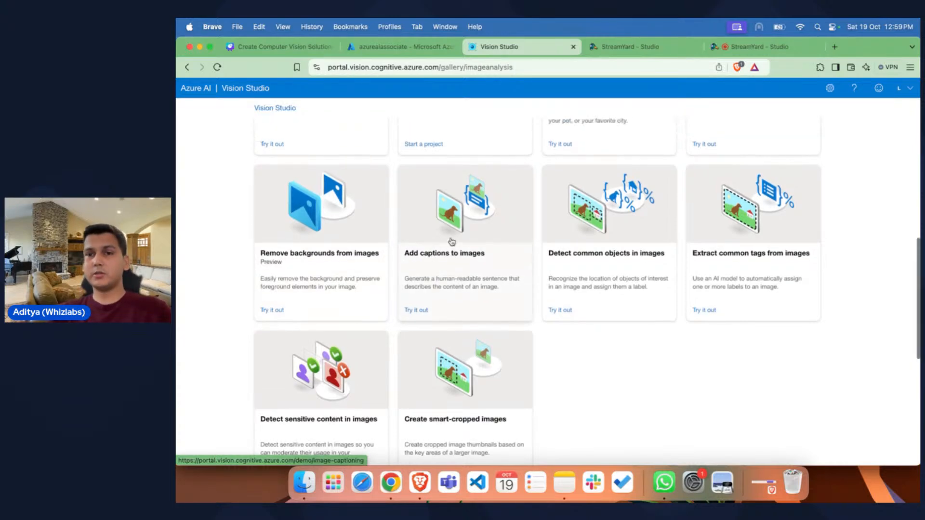
scroll(451, 242, "down", 3)
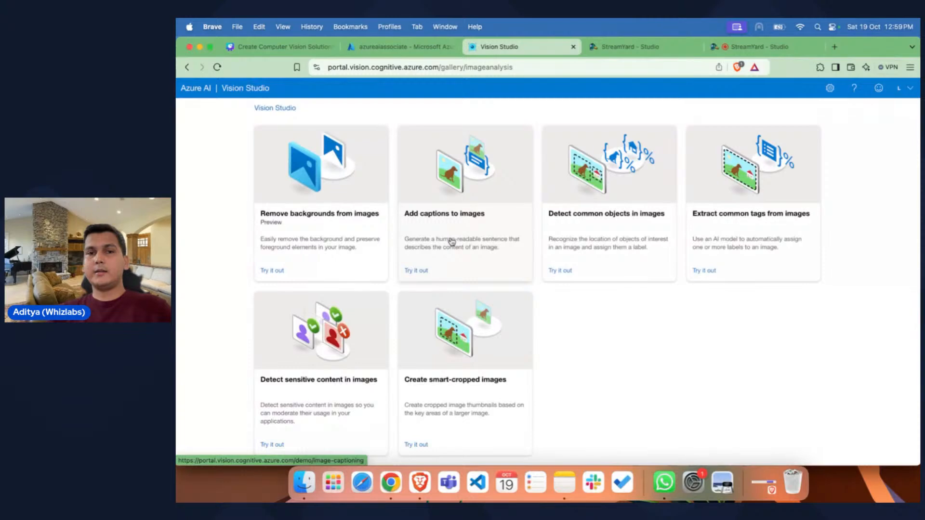
scroll(464, 219, "up", 1)
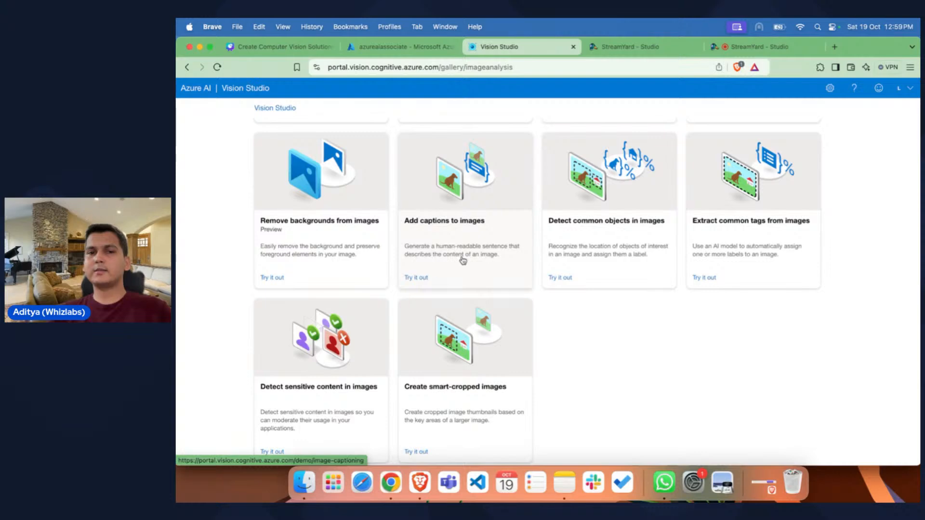
scroll(482, 261, "up", 3)
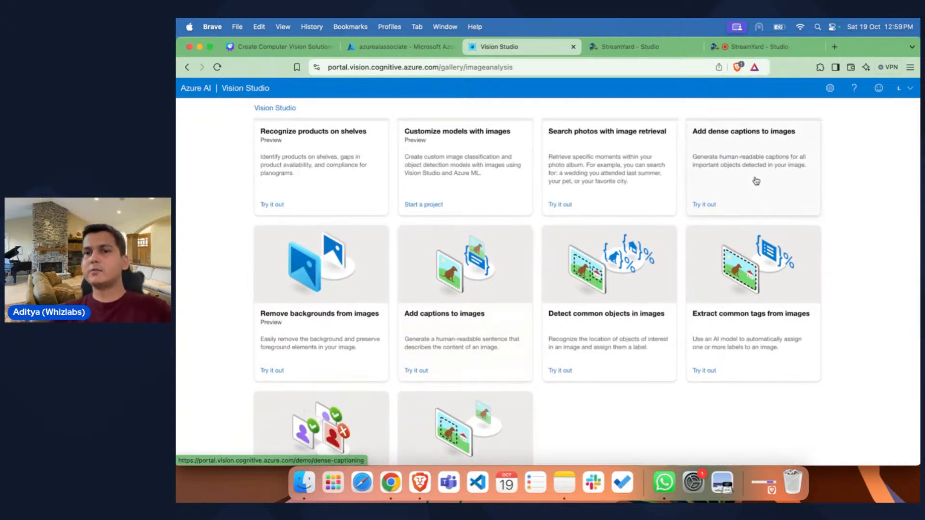
Step: Examine the remaining image analysis features, from dense captions and background removal to common tags, sensitive content detection and smart cropping
scroll(756, 182, "up", 2)
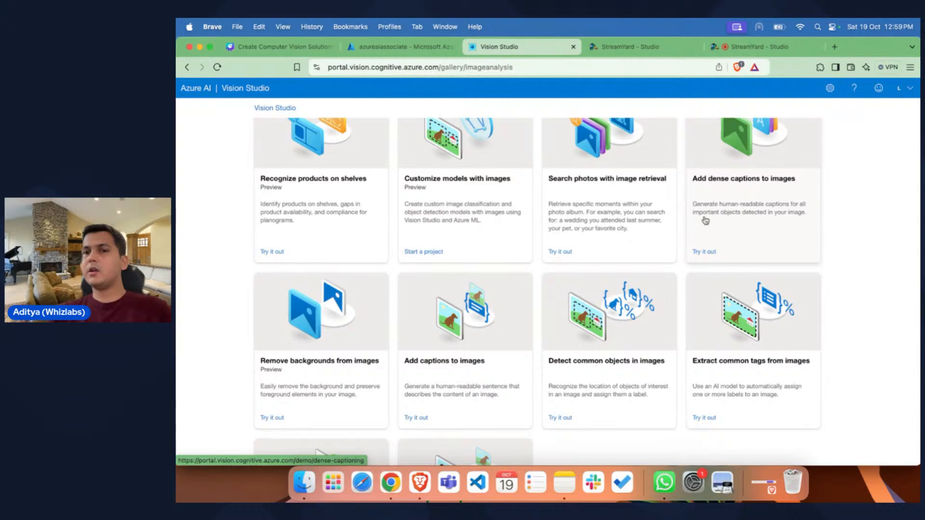
scroll(766, 224, "down", 1)
scroll(767, 225, "down", 1)
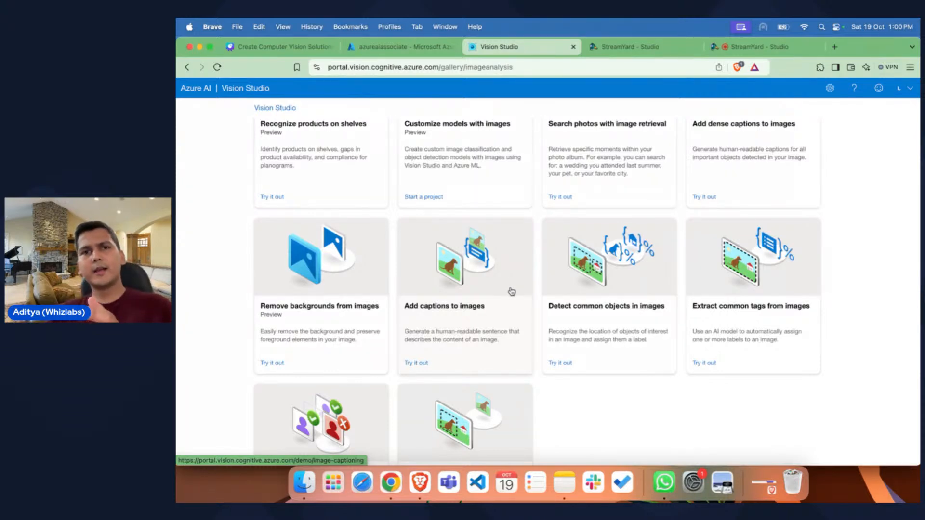
scroll(512, 292, "down", 2)
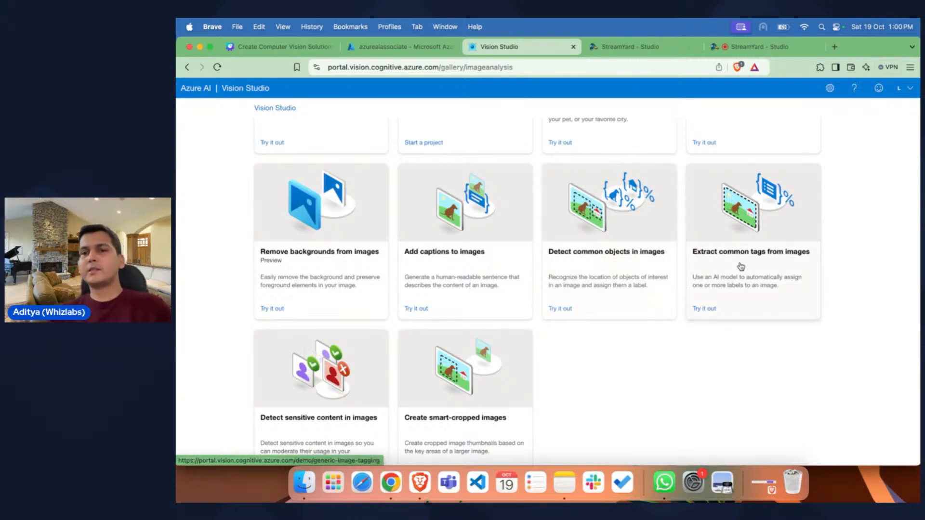
scroll(741, 267, "down", 1)
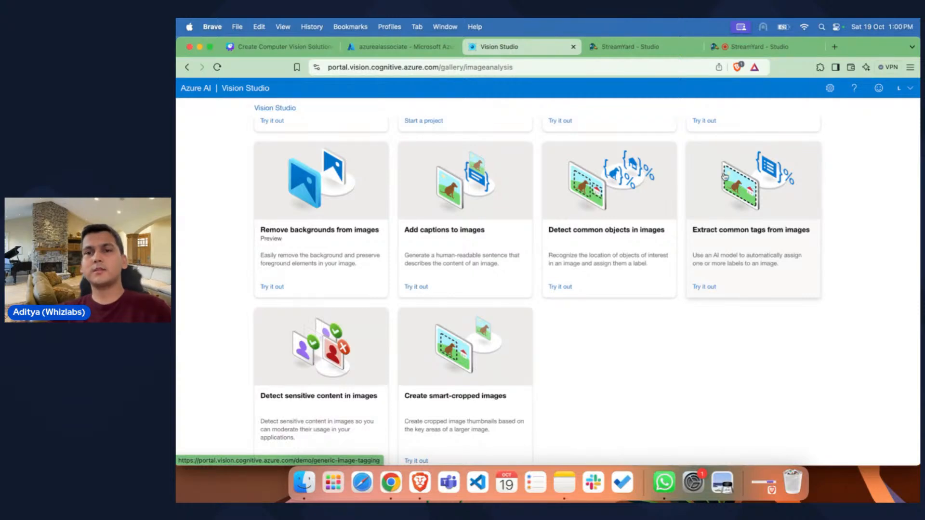
scroll(657, 330, "down", 5)
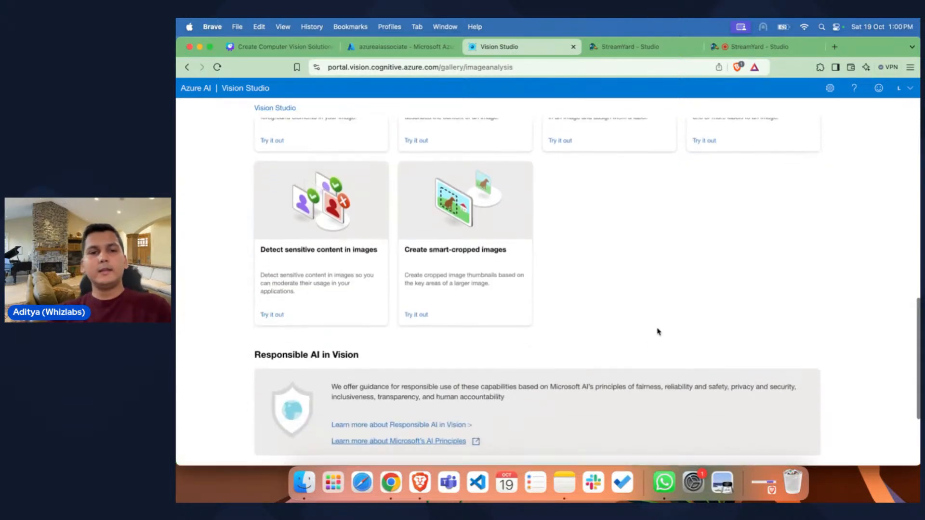
scroll(296, 256, "up", 1)
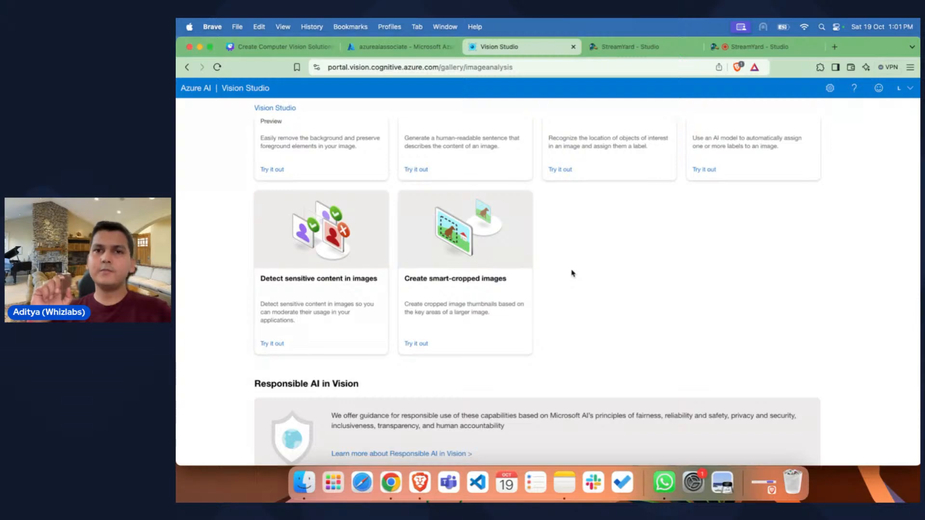
scroll(572, 273, "down", 5)
scroll(572, 274, "up", 4)
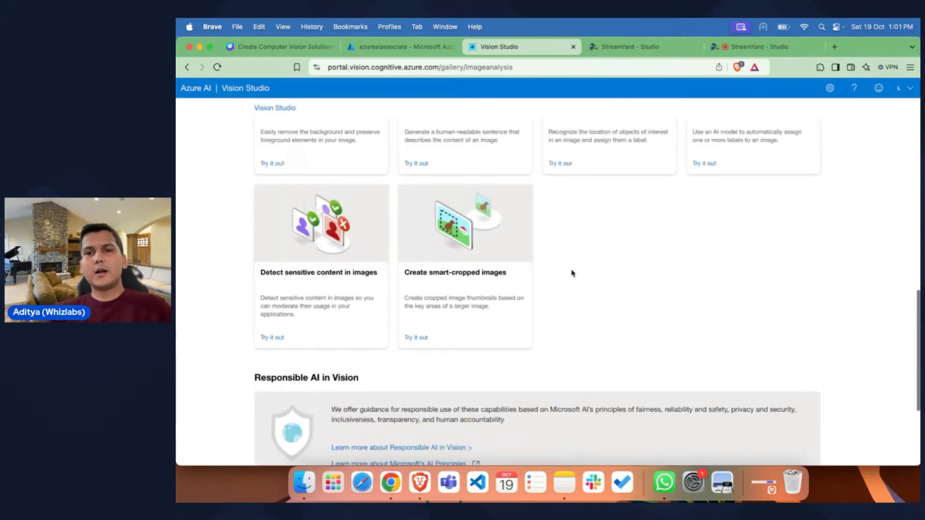
Step: Open the demo for adding dense captions to images from the image analysis scenarios
scroll(572, 273, "up", 5)
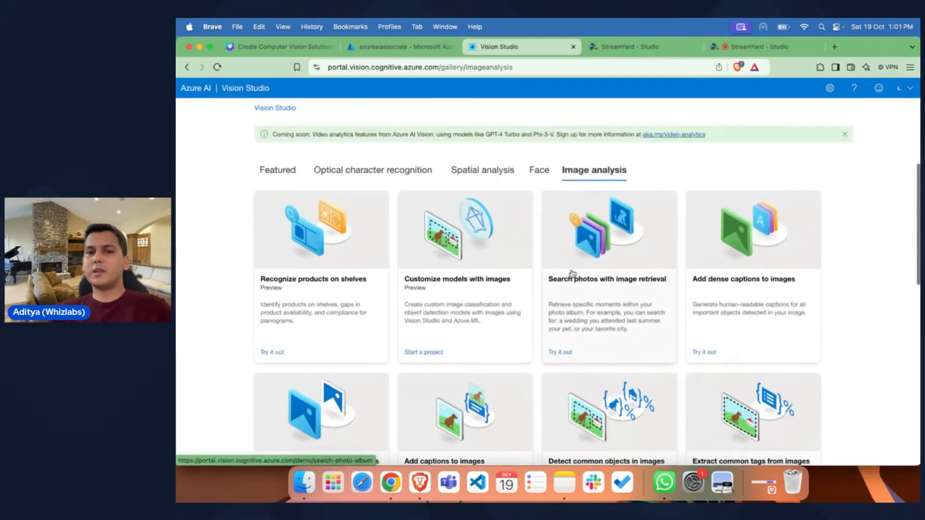
scroll(572, 273, "down", 2)
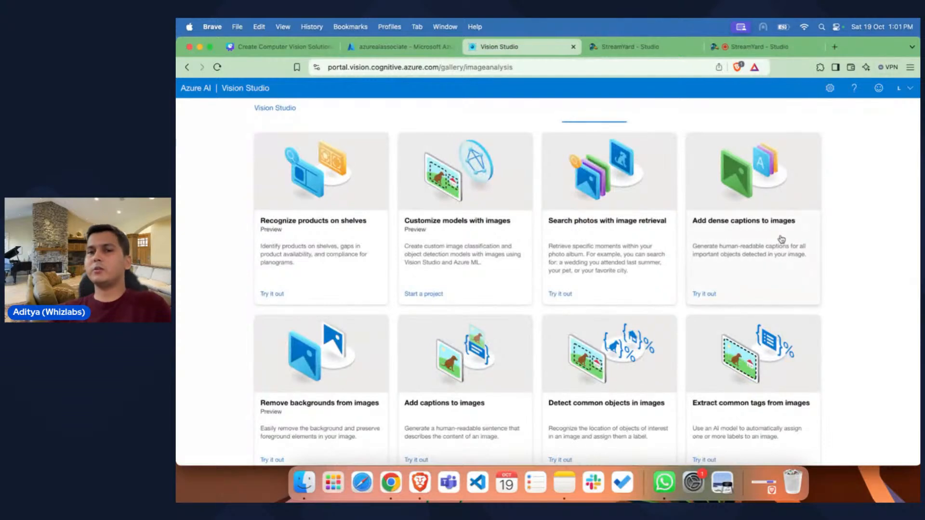
left_click(701, 230)
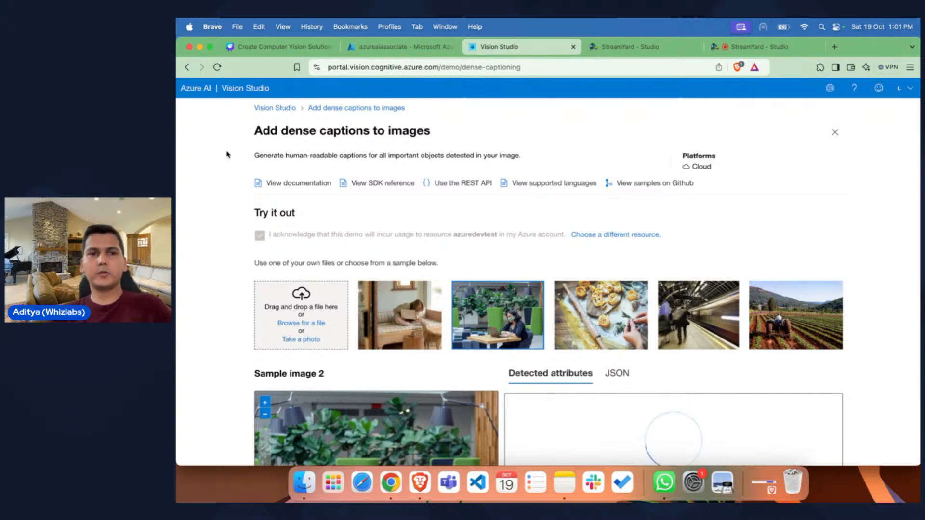
left_click_drag(257, 131, 441, 137)
left_click(442, 137)
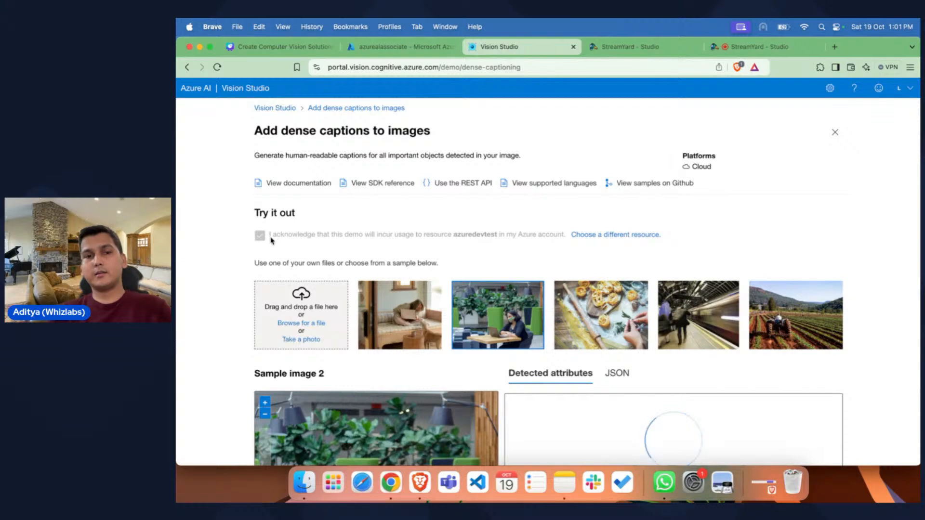
Step: Look through the dense captions demo, examining the sample images, file upload options, detected attributes area and next steps
scroll(537, 256, "down", 2)
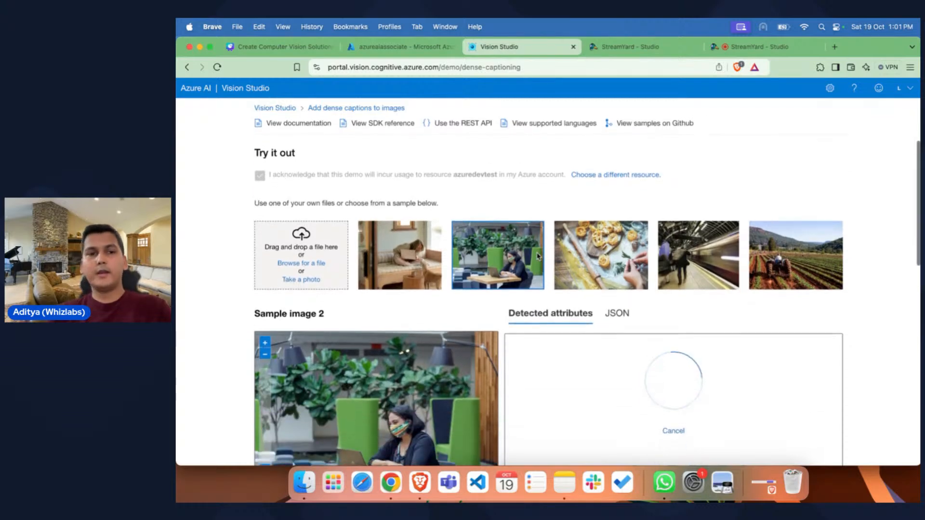
scroll(538, 256, "down", 1)
scroll(530, 260, "left", 1)
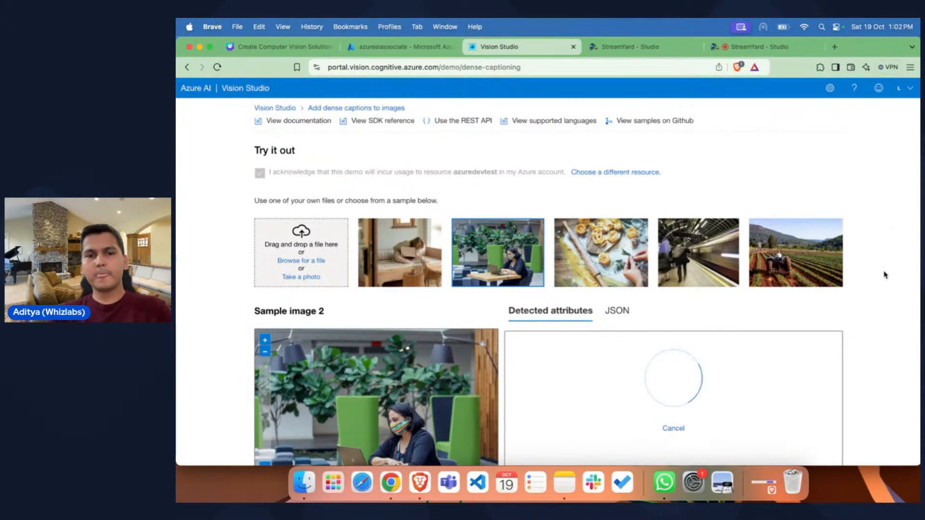
scroll(885, 275, "down", 5)
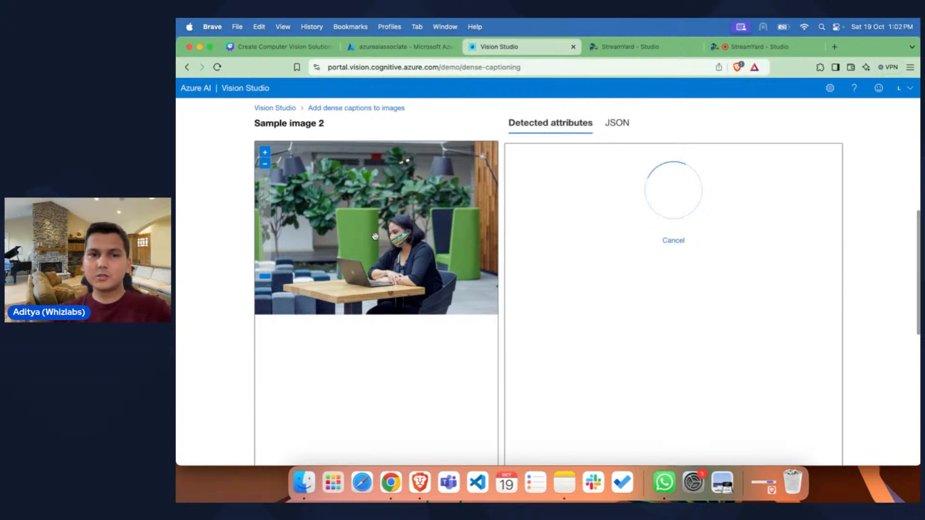
scroll(367, 243, "up", 4)
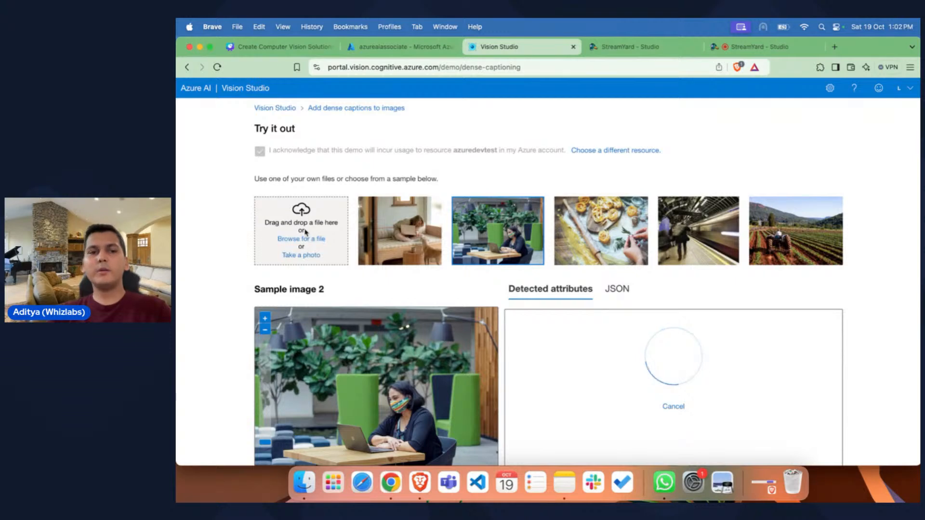
scroll(405, 390, "down", 5)
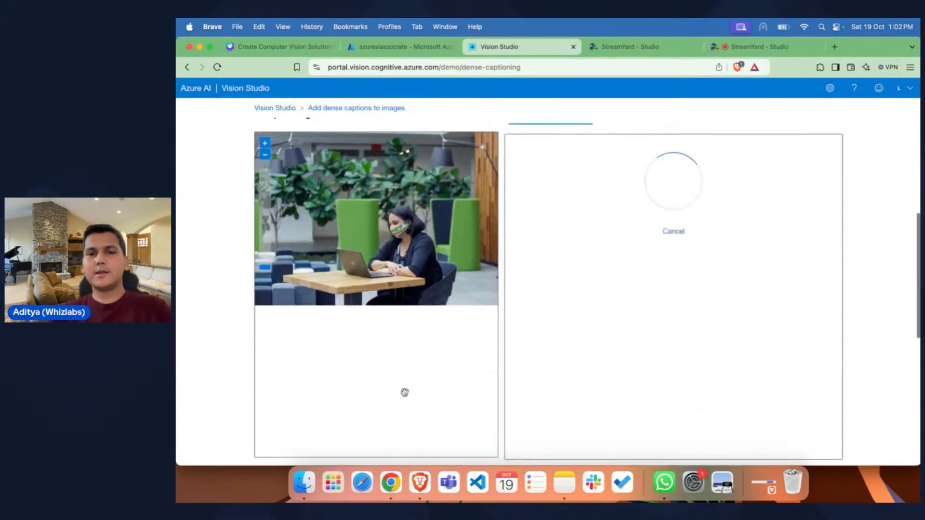
scroll(572, 283, "down", 3)
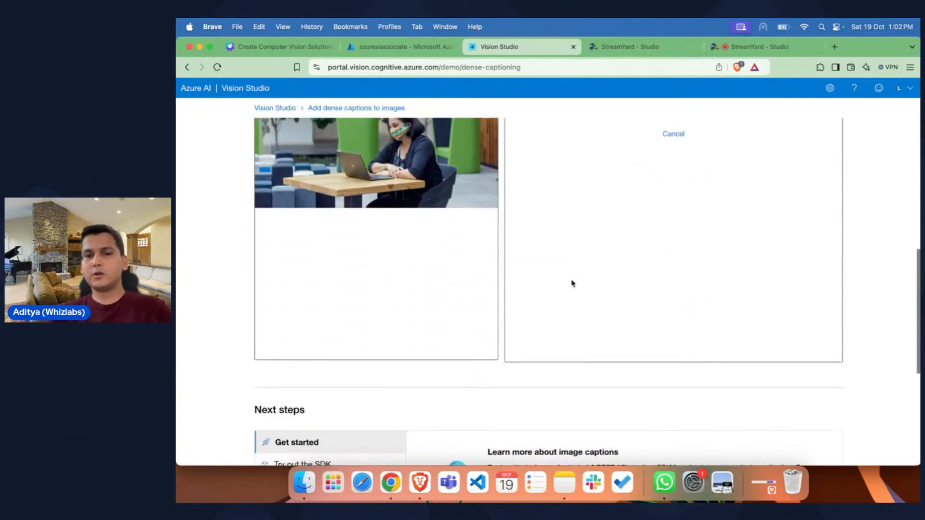
scroll(572, 284, "up", 3)
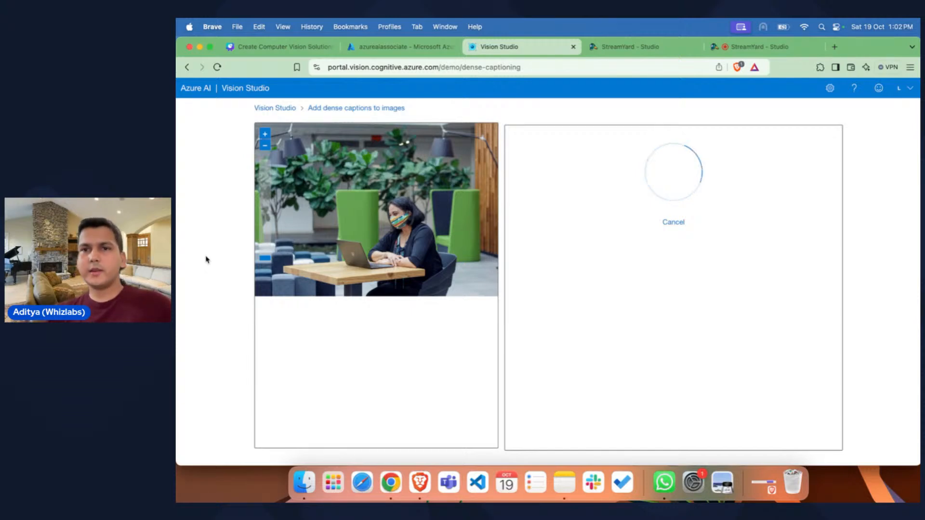
Step: Switch to the StreamYard studio with the live recording
left_click(759, 47)
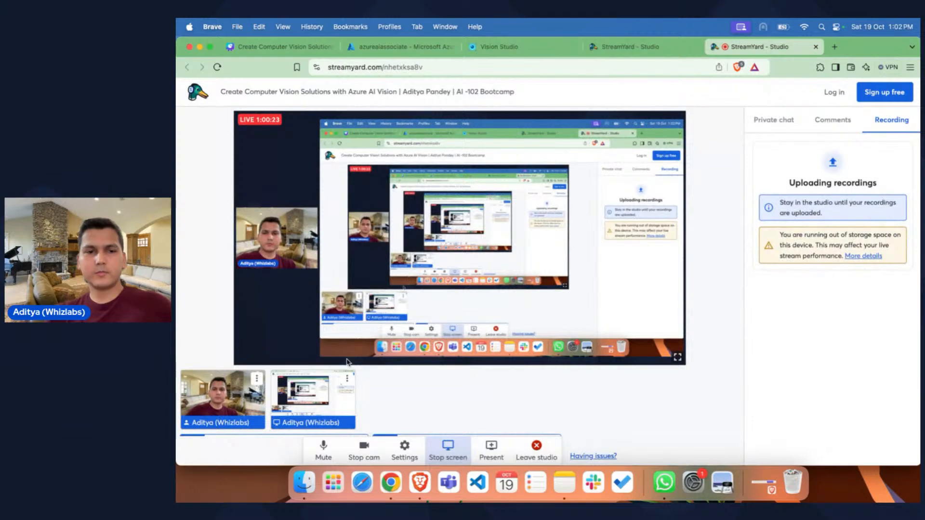
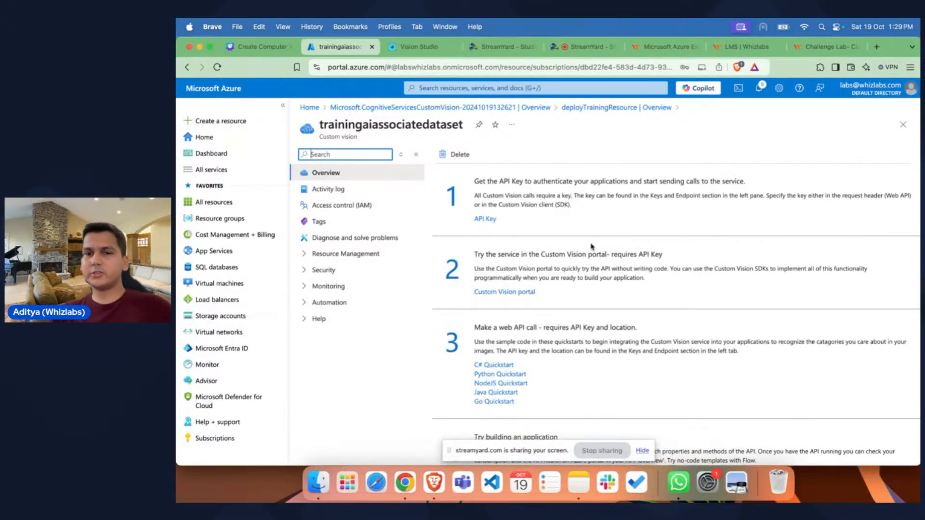
Step: Copy Key 1 and the endpoint from the trainingaiassociatedataset resource's keys and endpoint page
scroll(481, 279, "up", 3)
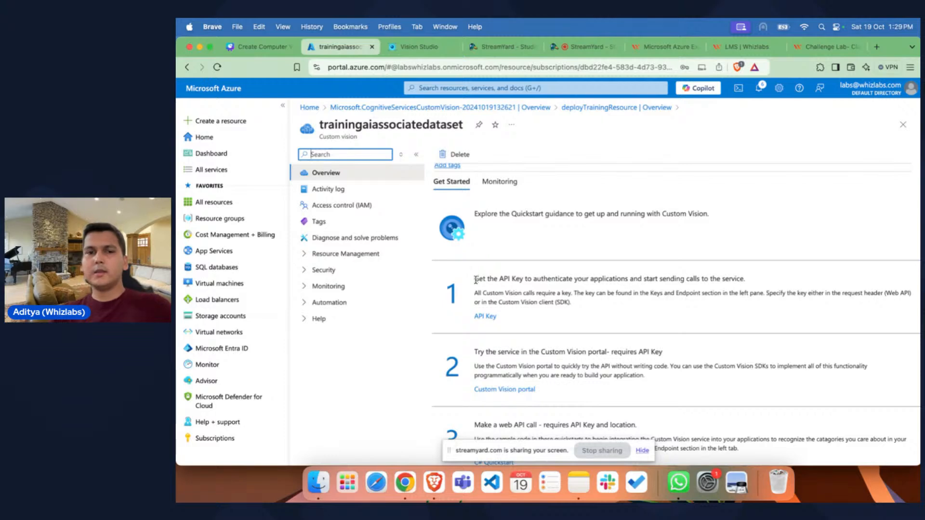
left_click_drag(476, 280, 692, 282)
left_click(694, 280)
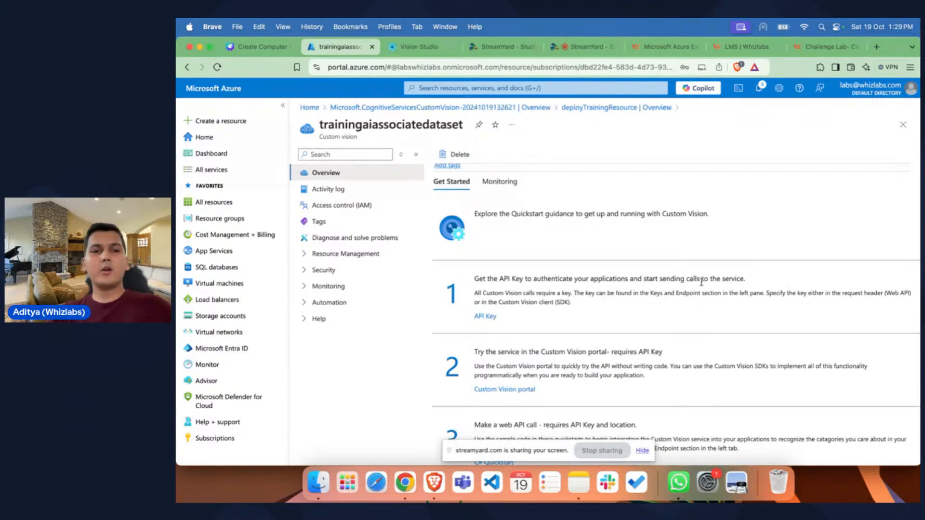
left_click(337, 253)
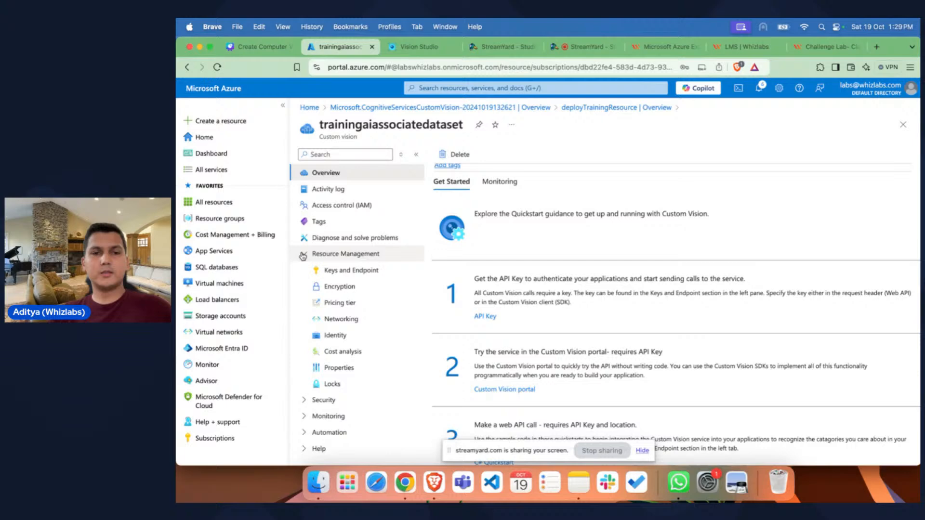
left_click(353, 271)
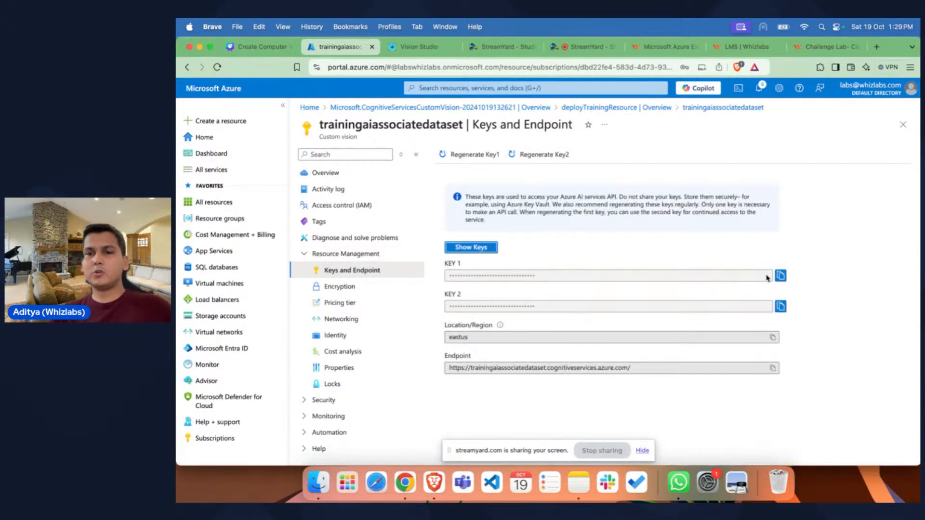
left_click(781, 275)
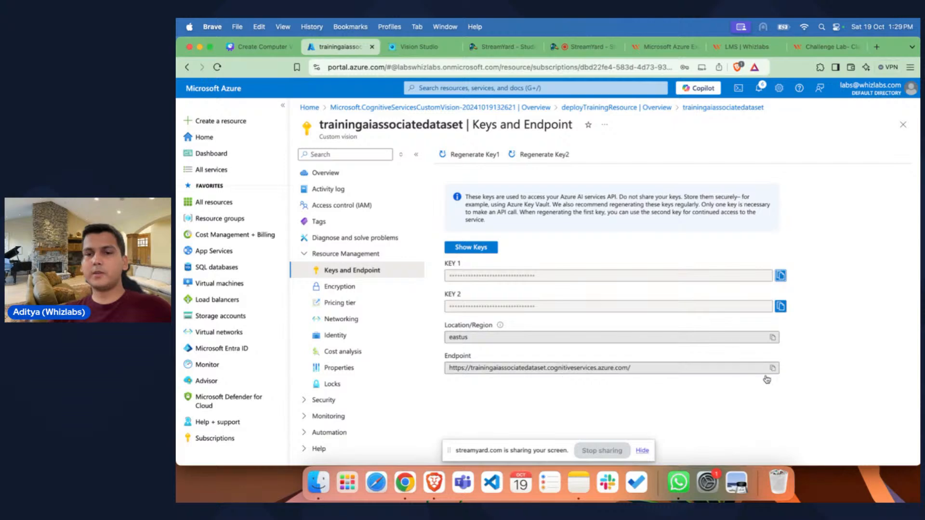
left_click(774, 368)
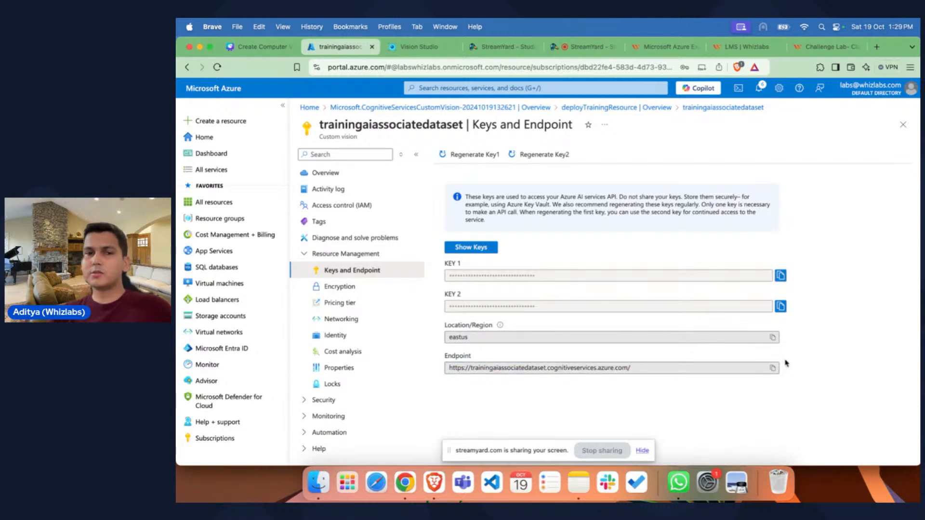
Step: Open the Custom Vision portal from the resource's overview page and dismiss the notice about other directories
left_click(360, 174)
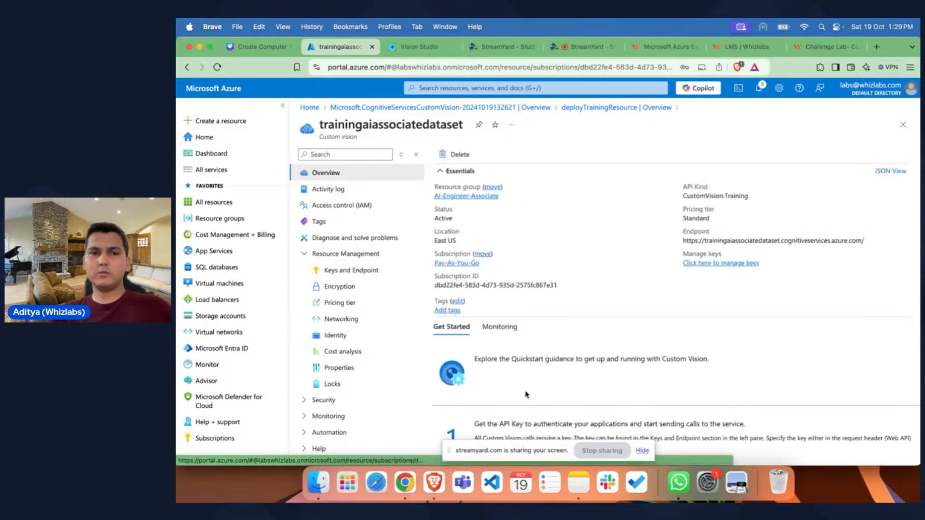
scroll(527, 396, "down", 3)
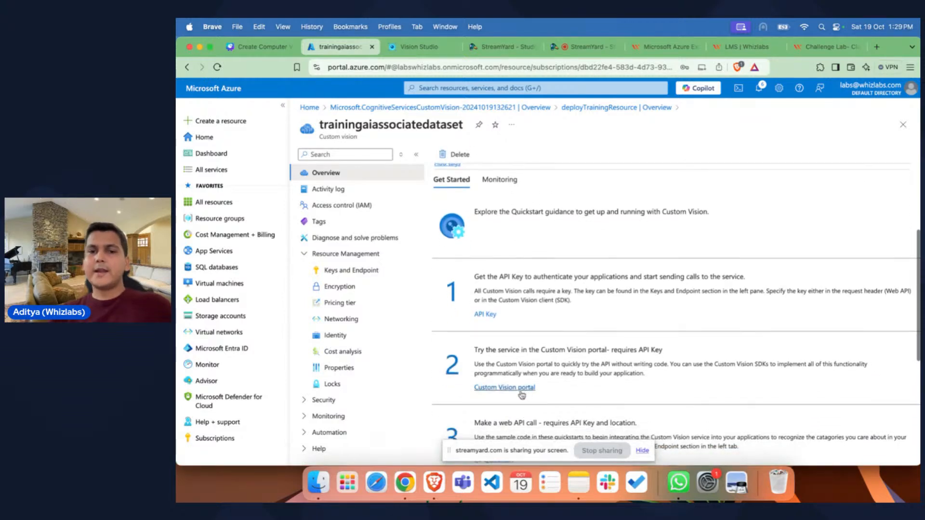
left_click(512, 389)
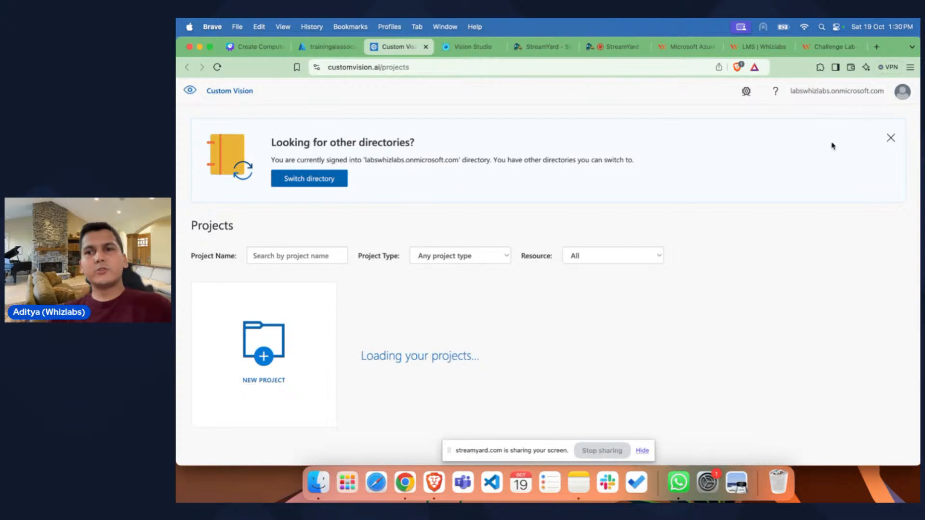
left_click(891, 138)
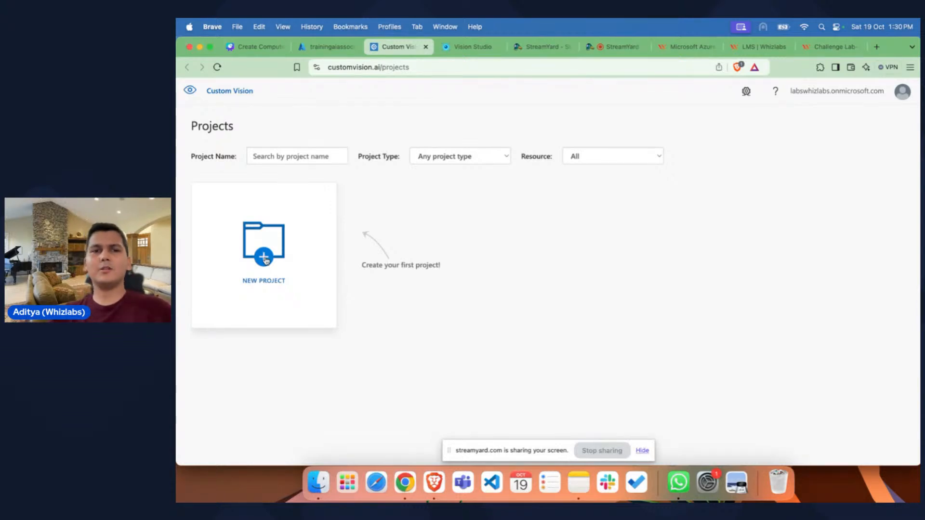
Step: Start a new Custom Vision project and name it trainmodel
left_click(265, 260)
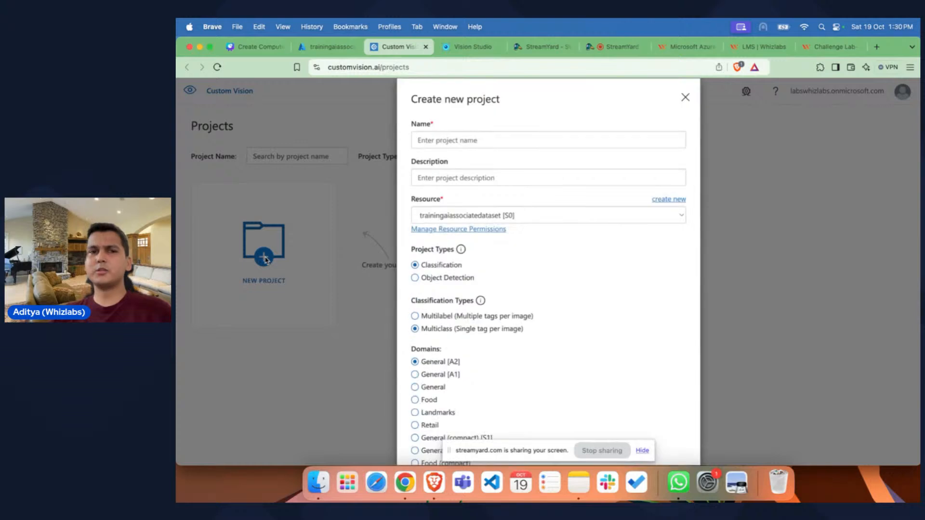
left_click(475, 141)
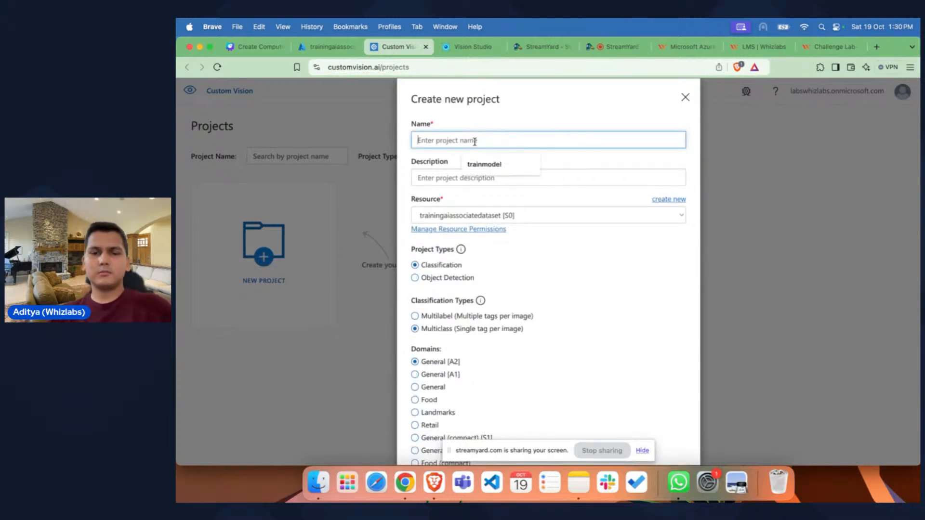
left_click(484, 165)
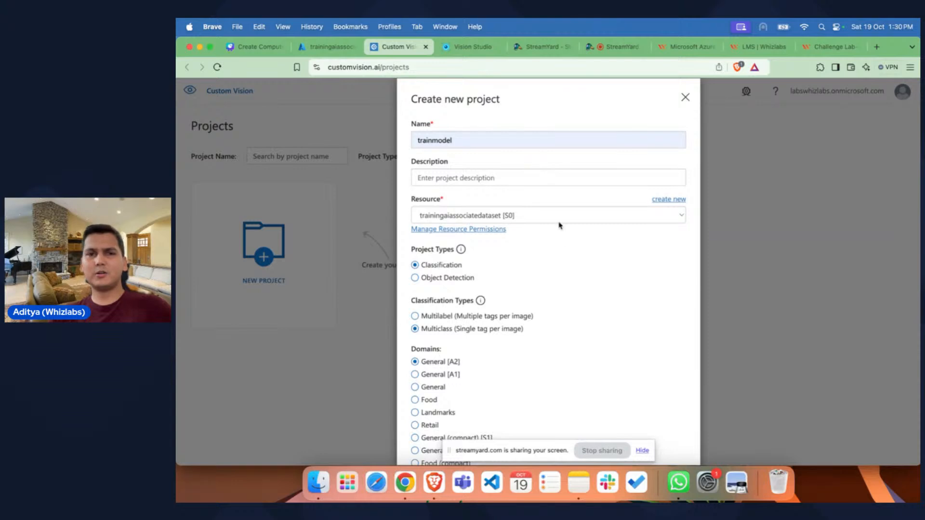
Step: Look through the new project form, examining the resource, project types, classification types and domains
scroll(564, 253, "down", 1)
scroll(565, 254, "down", 5)
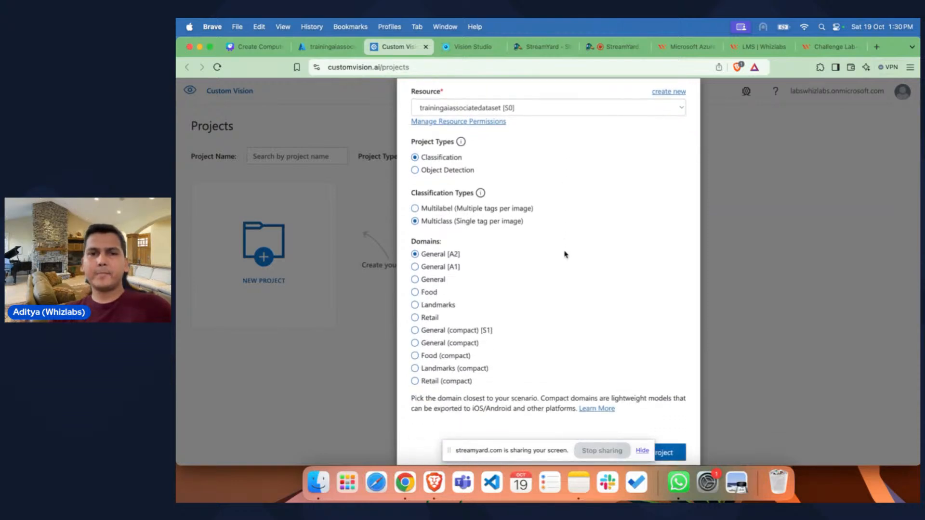
scroll(565, 254, "up", 6)
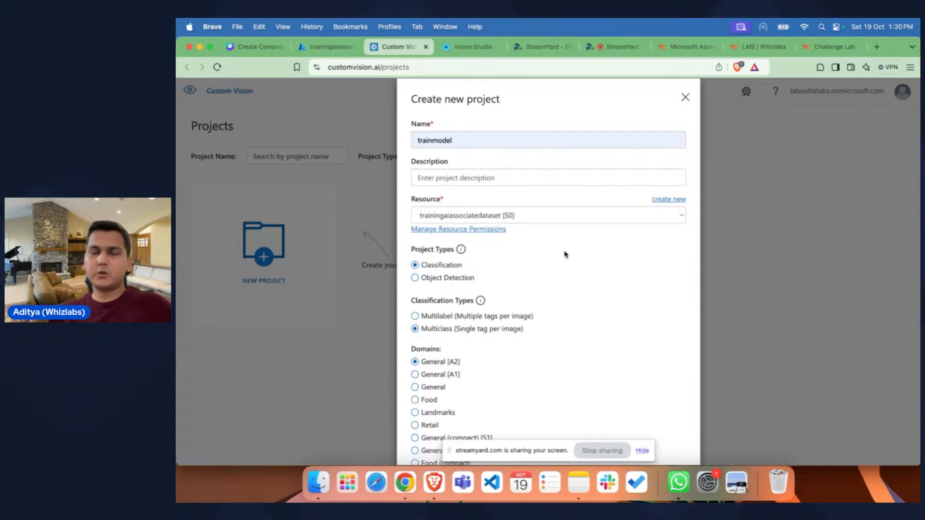
scroll(566, 254, "down", 1)
scroll(565, 254, "up", 1)
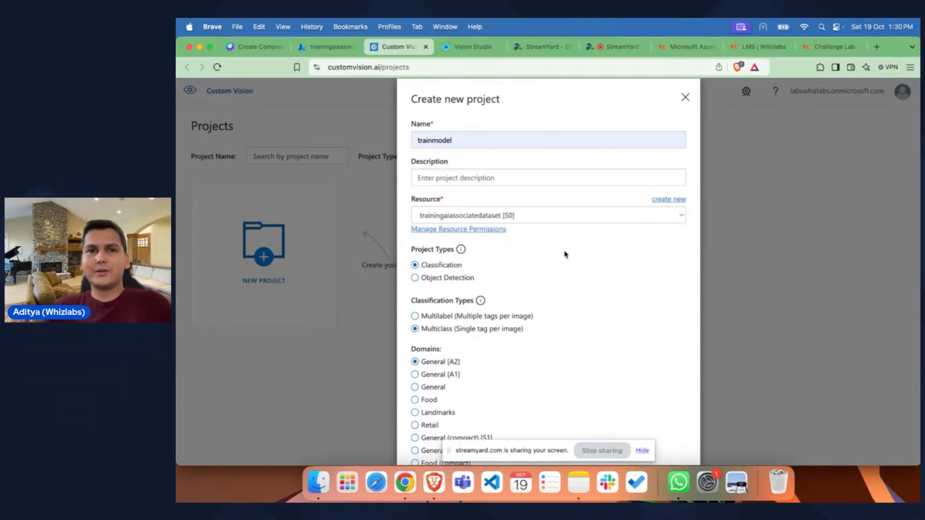
scroll(565, 254, "down", 1)
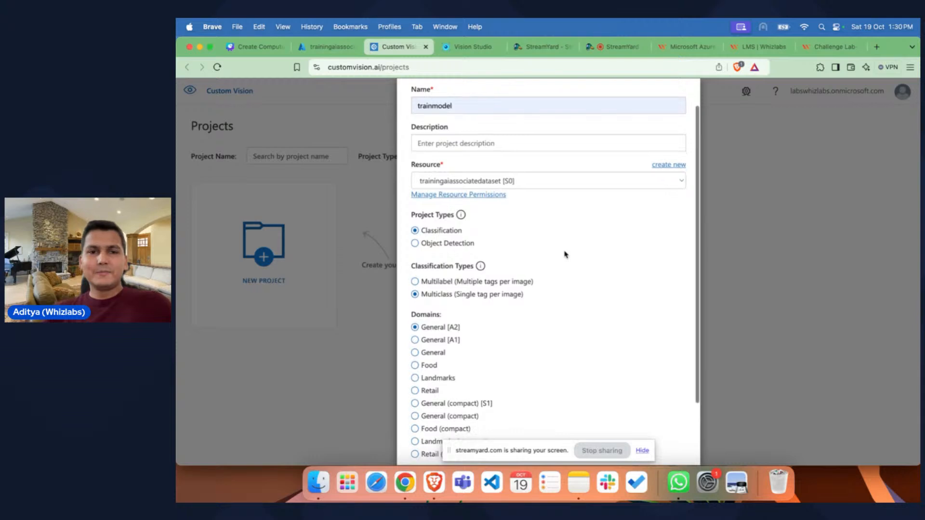
scroll(564, 254, "down", 2)
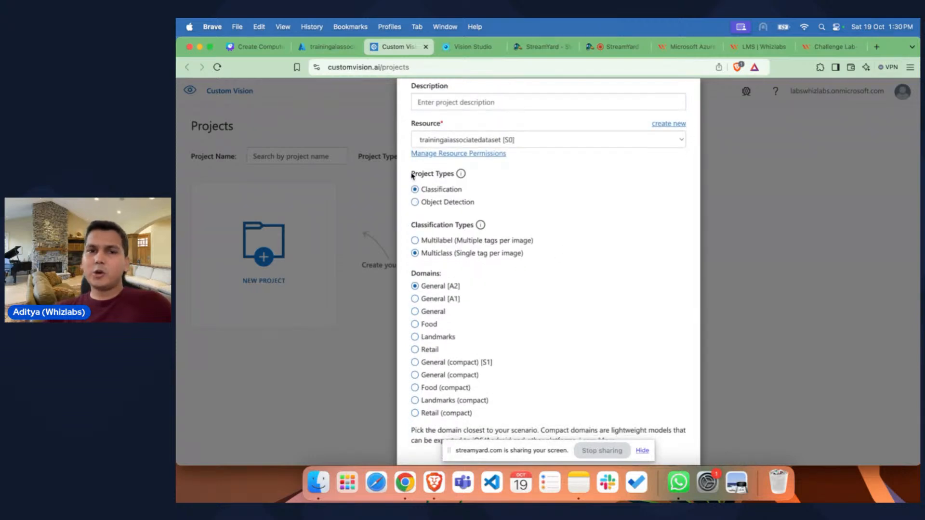
left_click_drag(413, 174, 455, 175)
left_click(454, 176)
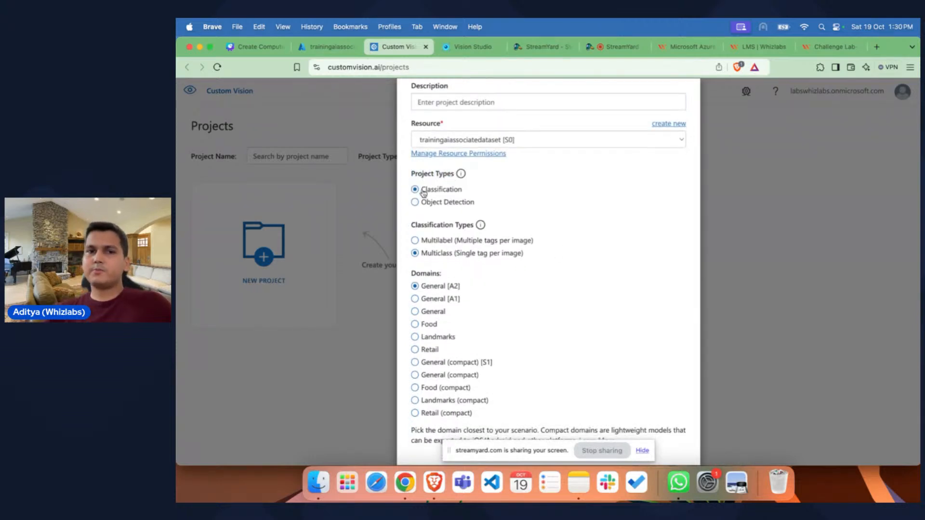
Step: Set the project type to Object Detection and create the trainmodel project
scroll(528, 209, "up", 1)
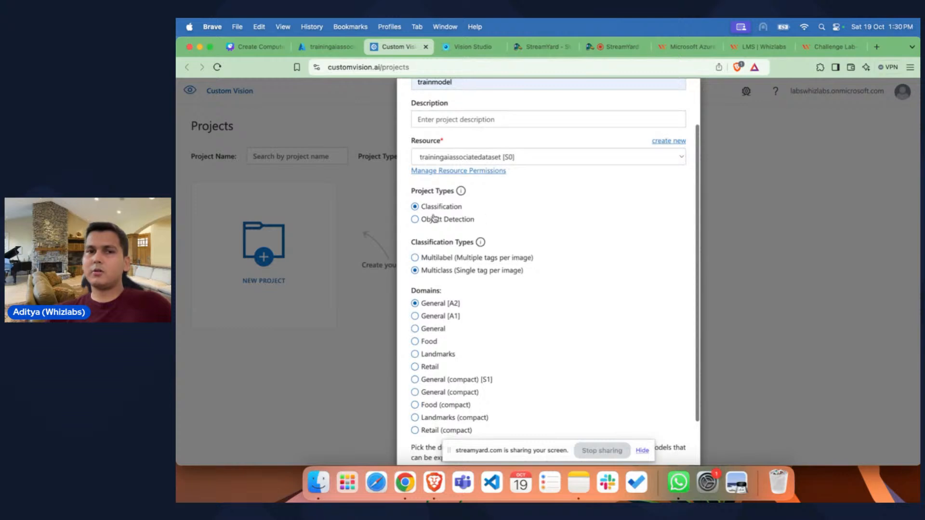
left_click(416, 220)
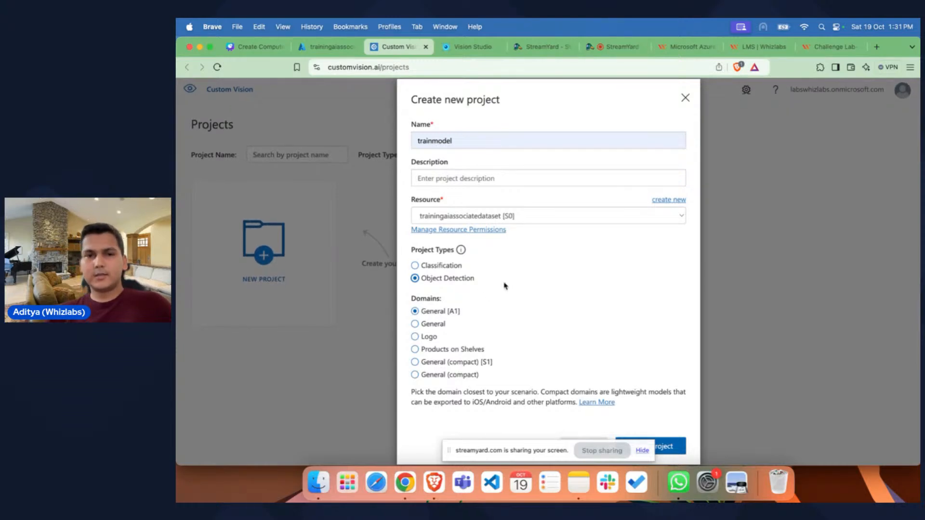
left_click(670, 450)
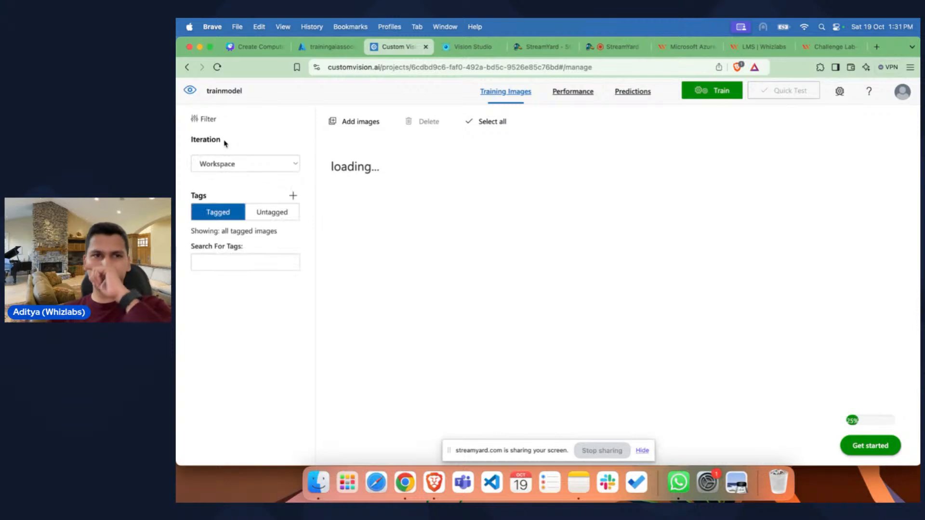
Step: Upload all 20 images from the red apples folder on the Desktop as training images and close the upload summary
left_click_drag(251, 93, 205, 93)
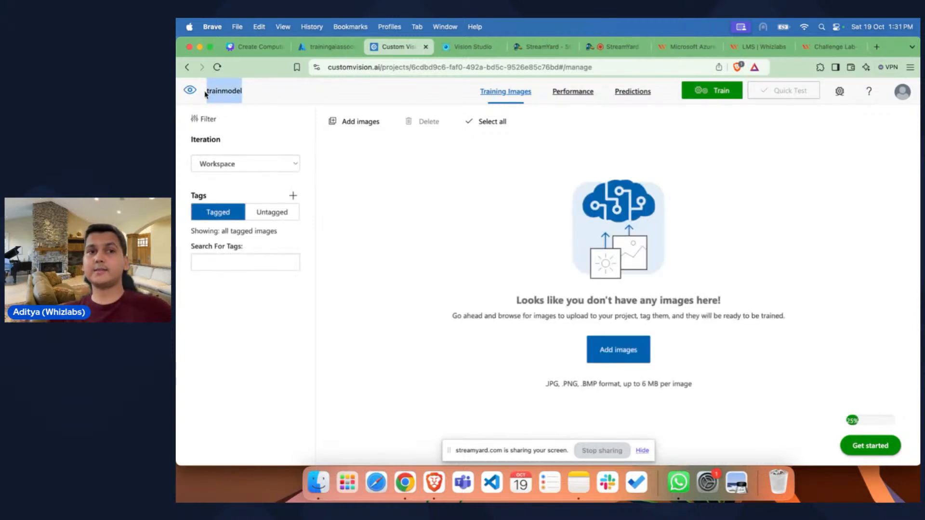
left_click(257, 95)
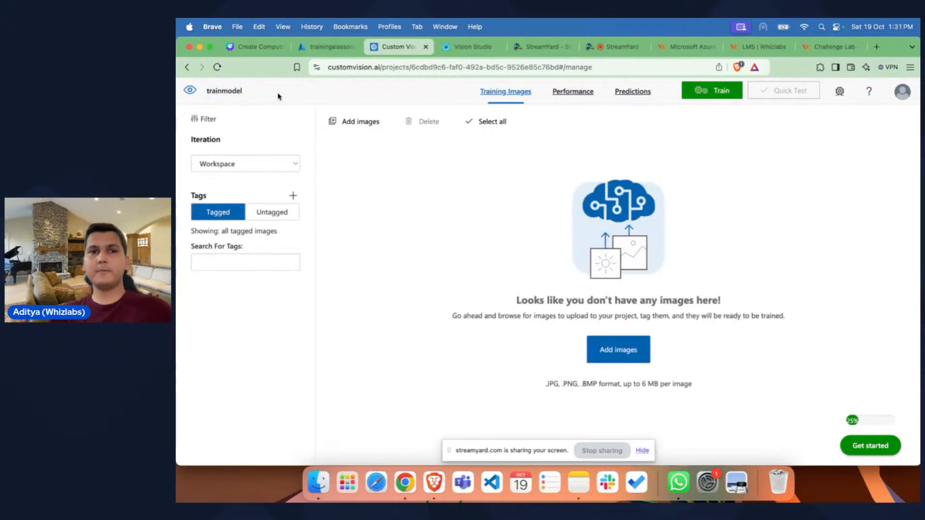
left_click(356, 122)
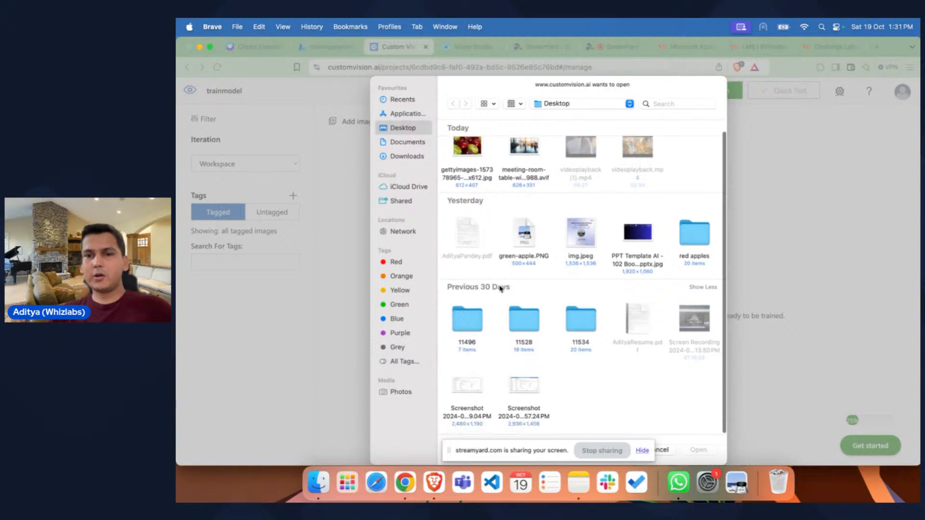
double_click(693, 251)
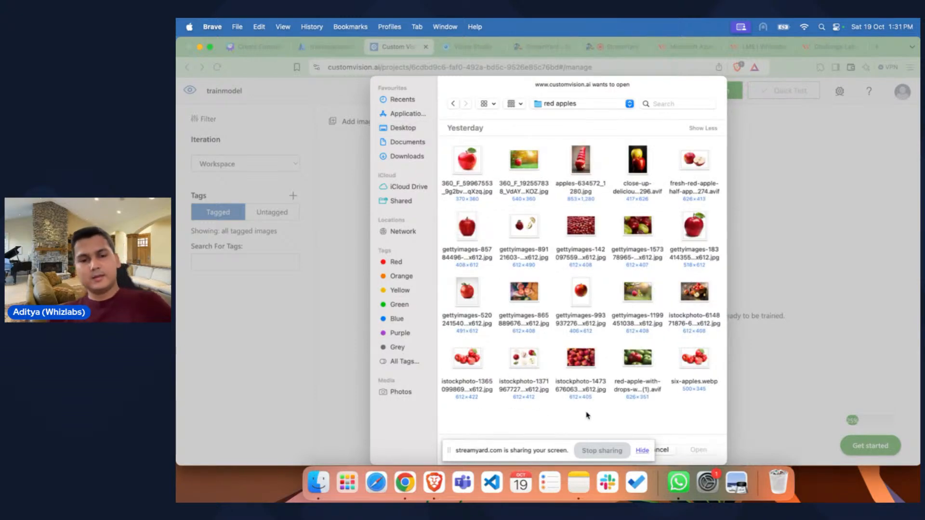
key("super+a")
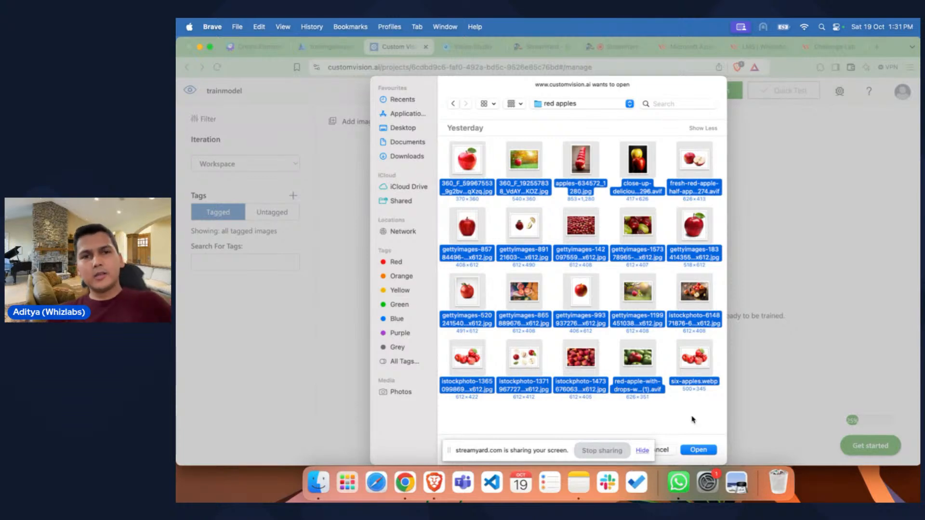
left_click(698, 451)
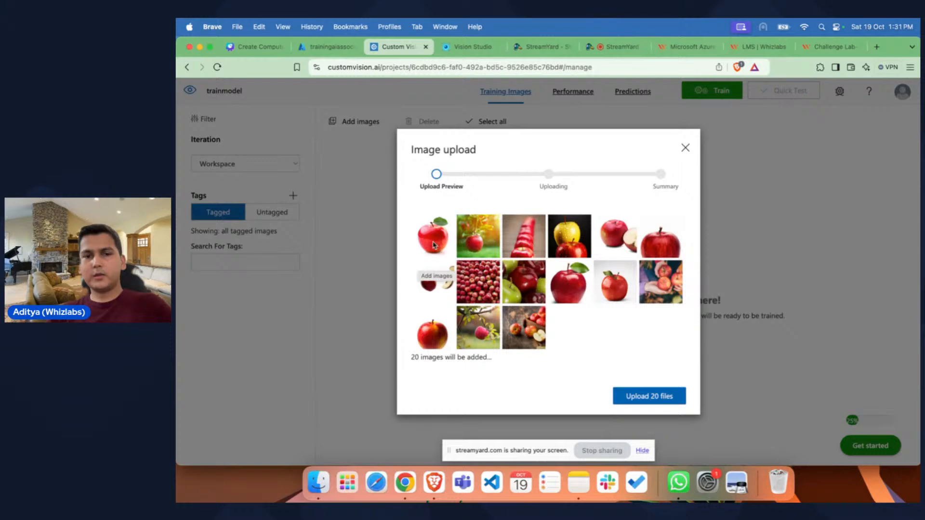
left_click(654, 399)
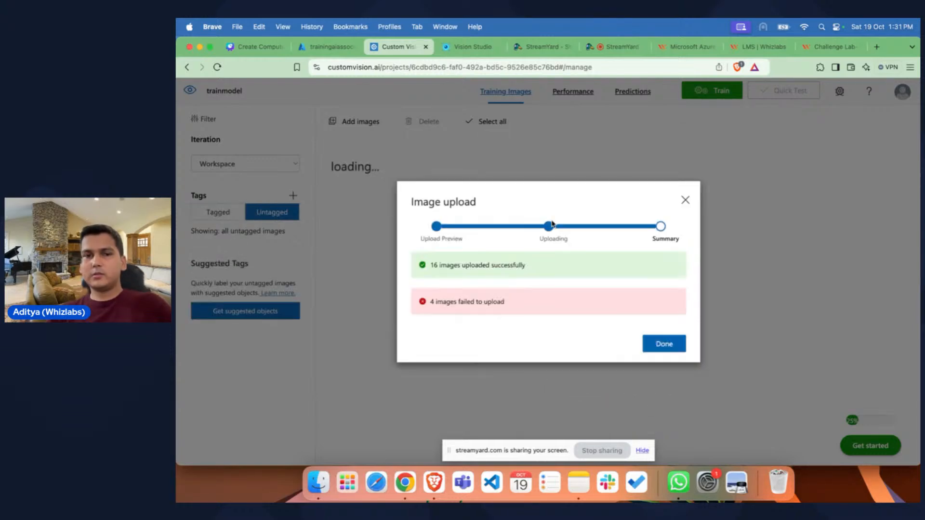
left_click_drag(447, 300, 514, 306)
left_click(514, 306)
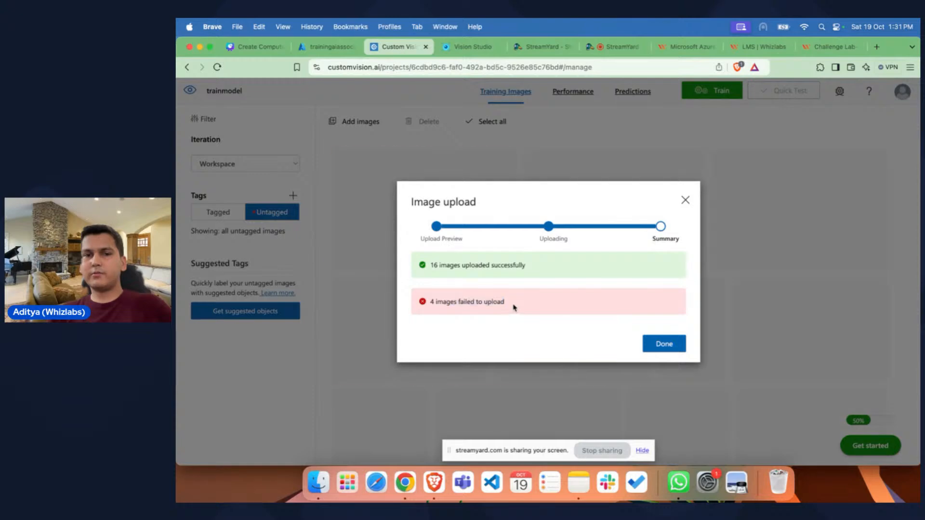
left_click(667, 345)
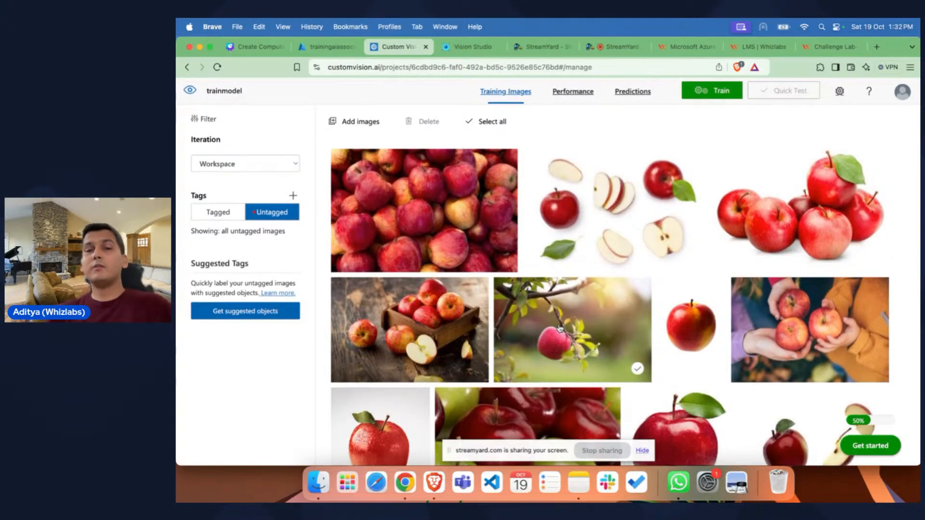
Step: Consult the Steps to Train a Custom Vision Model slide in the Canva presentation, and return to the Custom Vision project
left_click(255, 47)
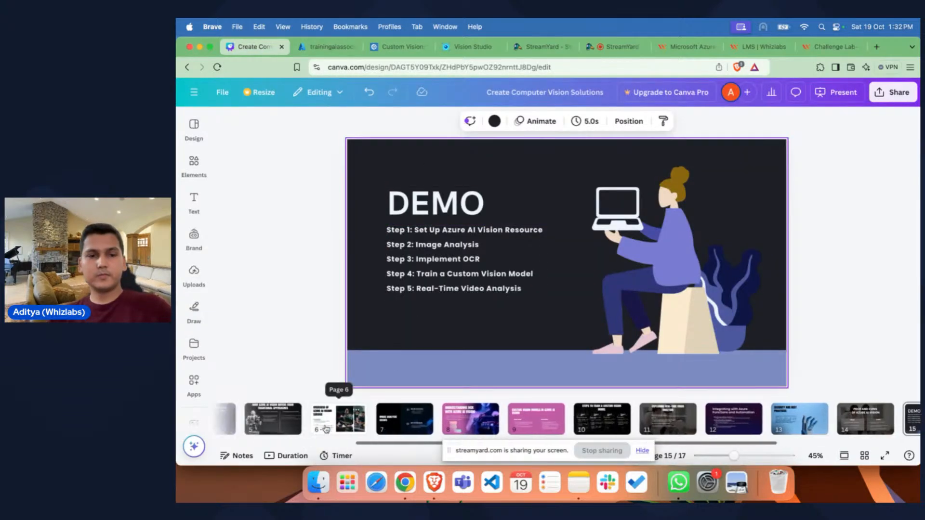
scroll(337, 419, "left", 3)
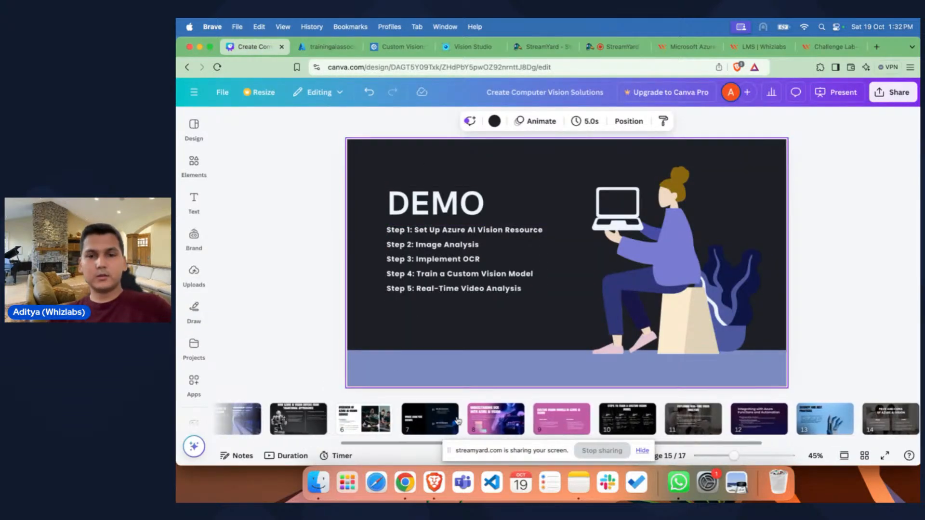
left_click(628, 418)
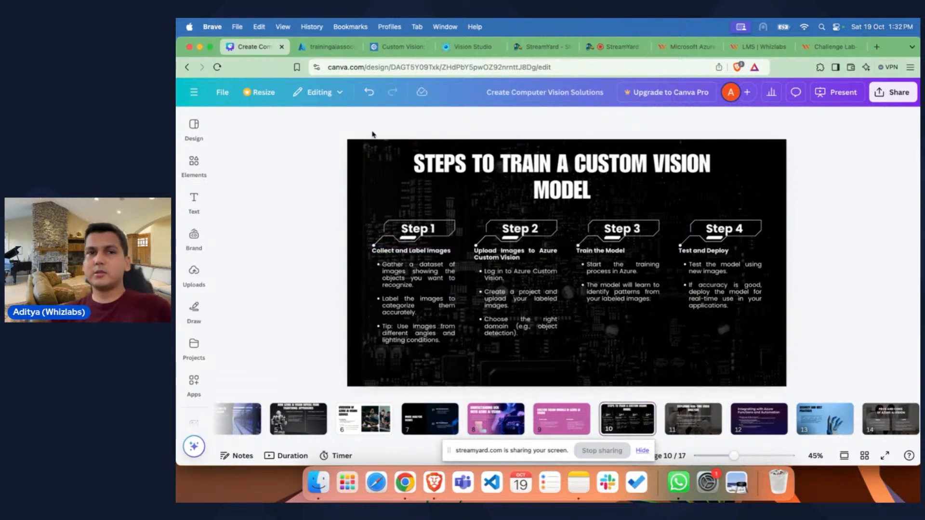
left_click(400, 47)
mouse_move(372, 183)
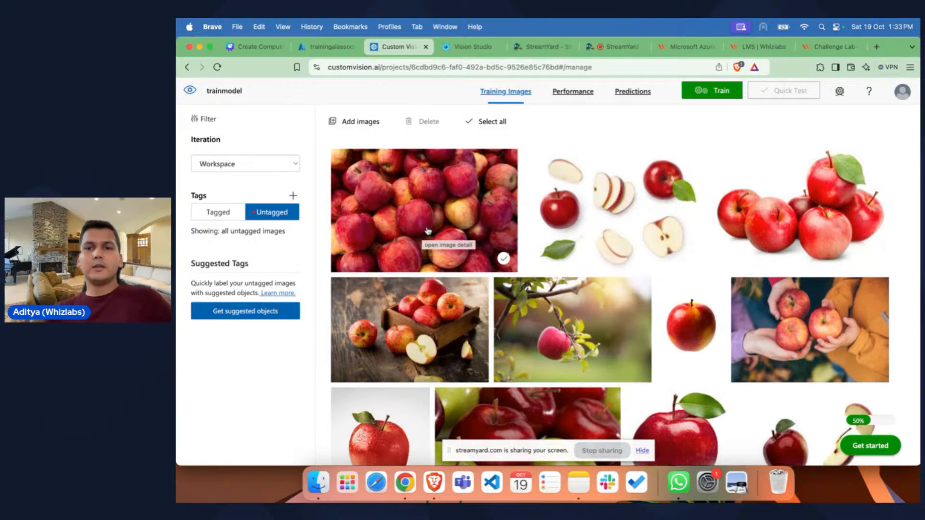
Step: Open the first untagged training image, the pile of apples, and tag the large upper-left apple's region with the new tag red apple
left_click(436, 196)
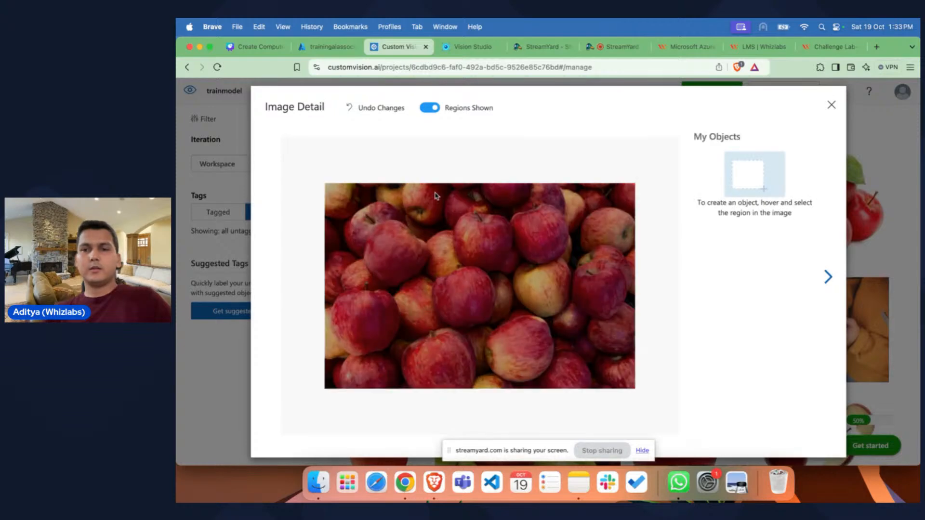
left_click(828, 277)
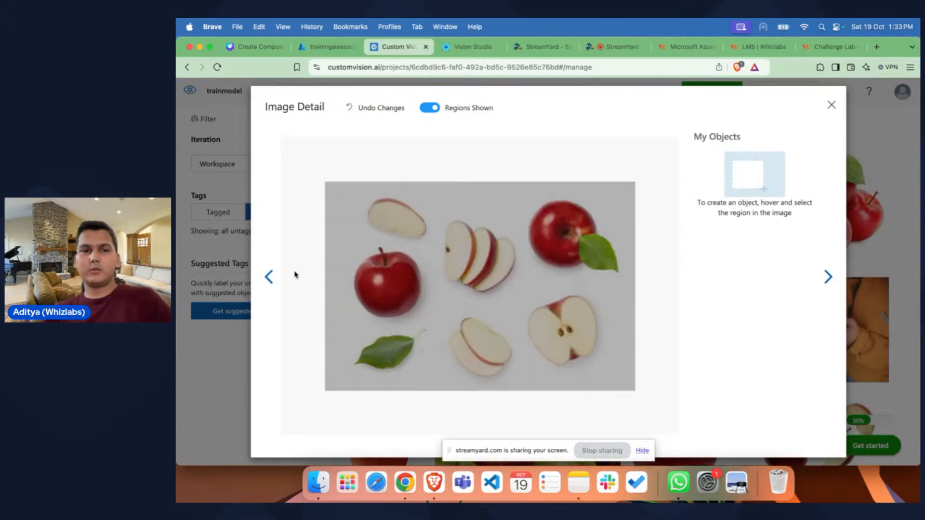
left_click(268, 276)
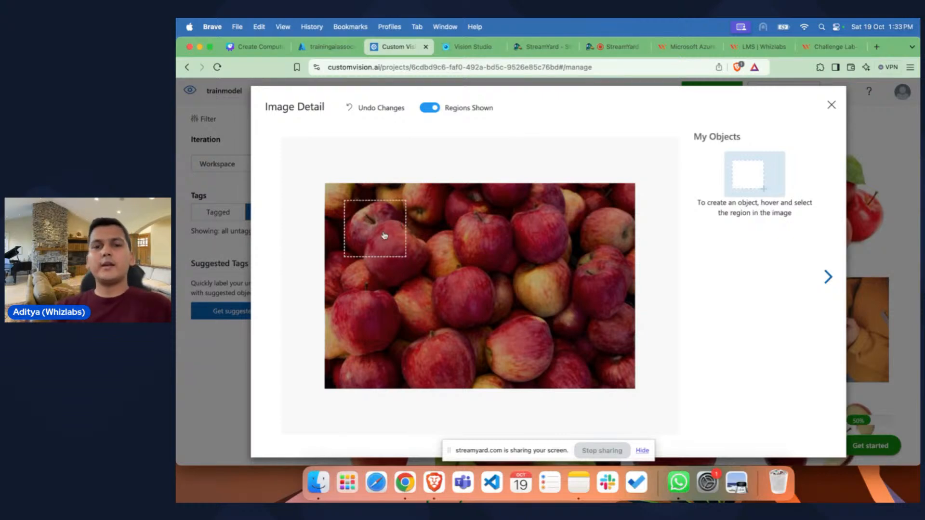
left_click(338, 189)
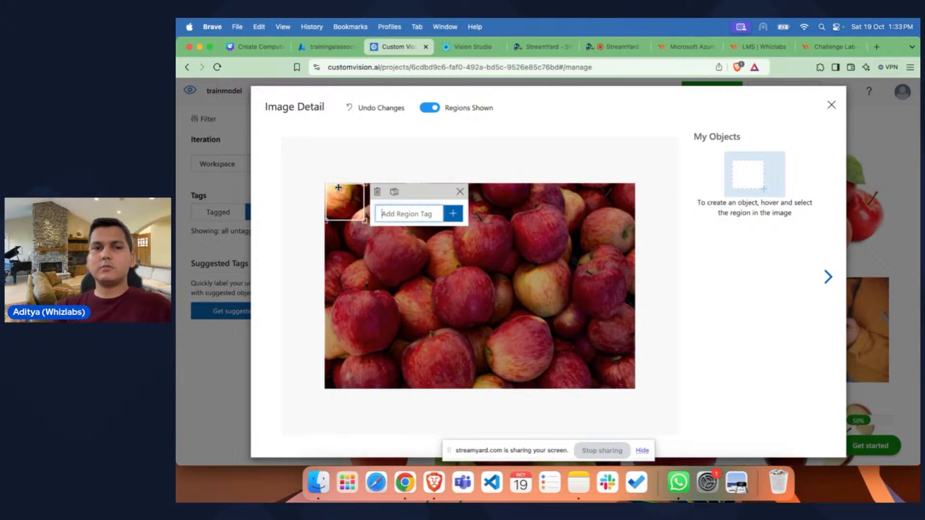
left_click(461, 190)
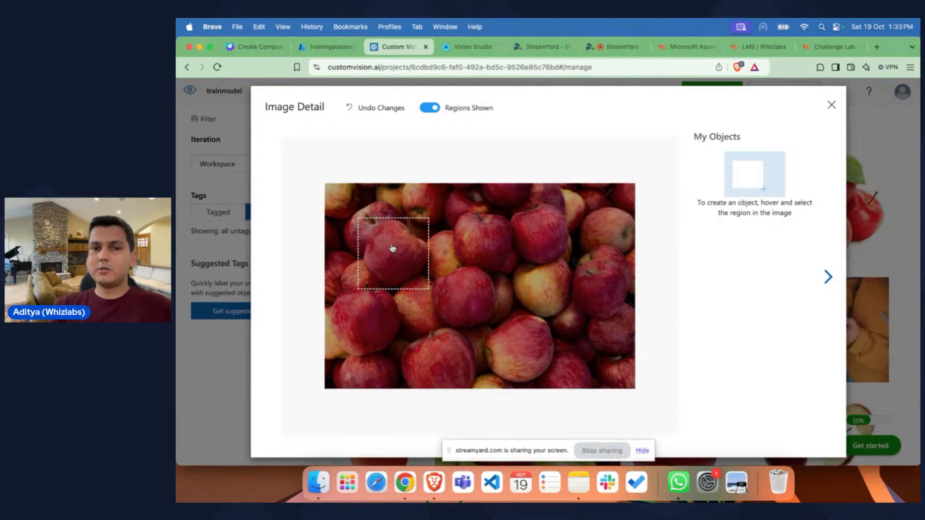
left_click(393, 248)
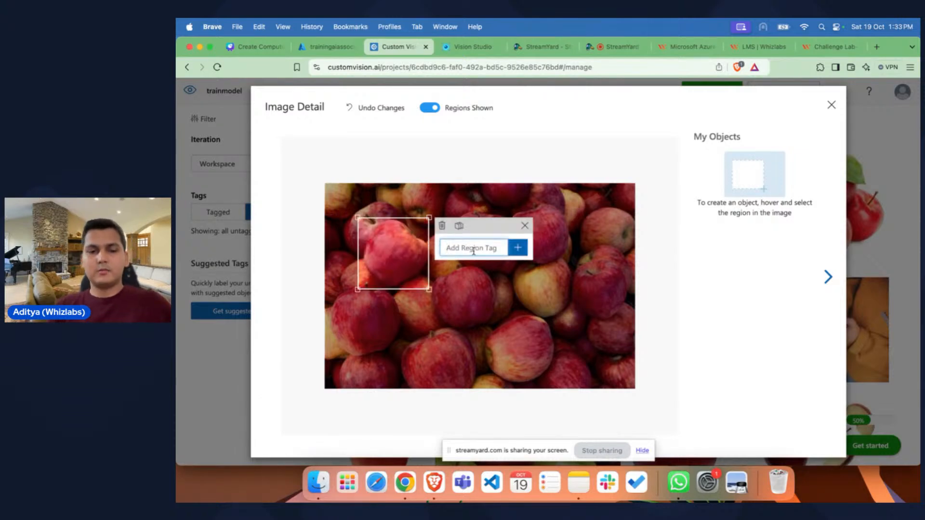
type("red apple")
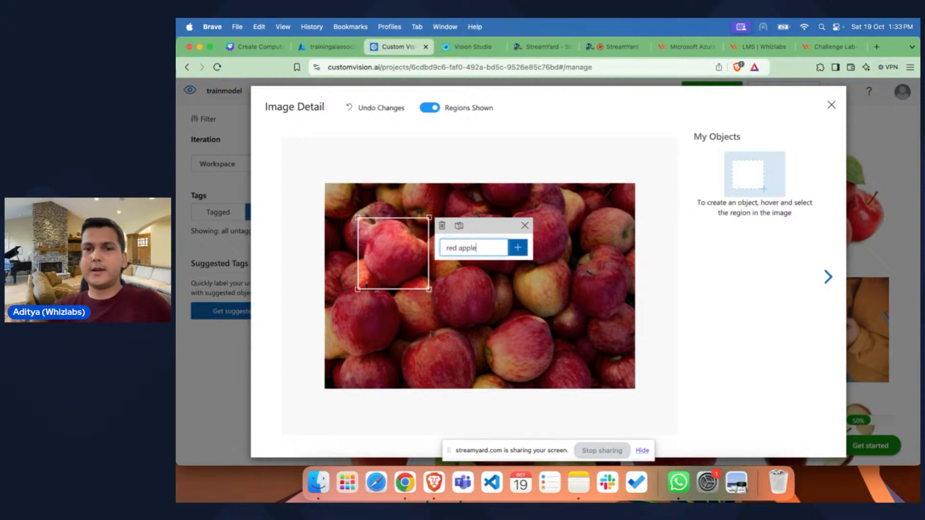
left_click(518, 248)
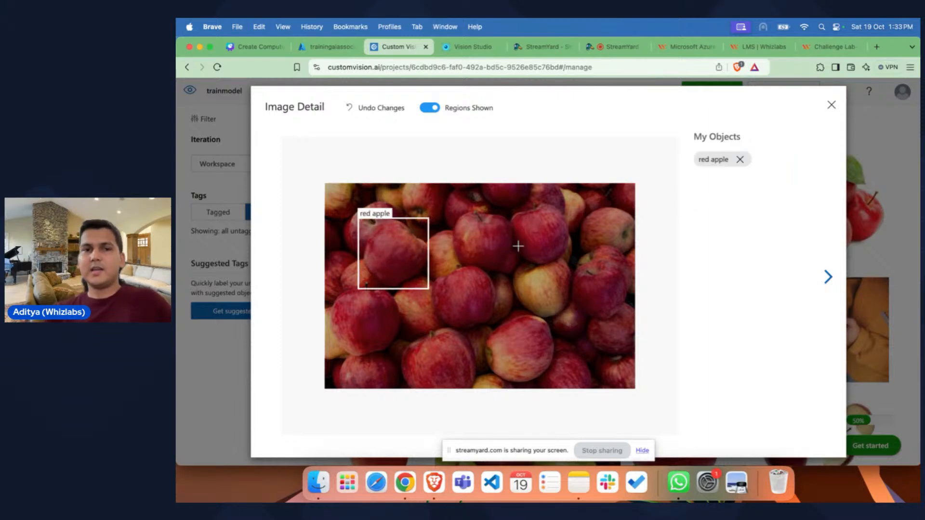
Step: Tag four more apples in the pile image as red apple: the two at upper centre, the central one and the one at lower left
left_click(493, 246)
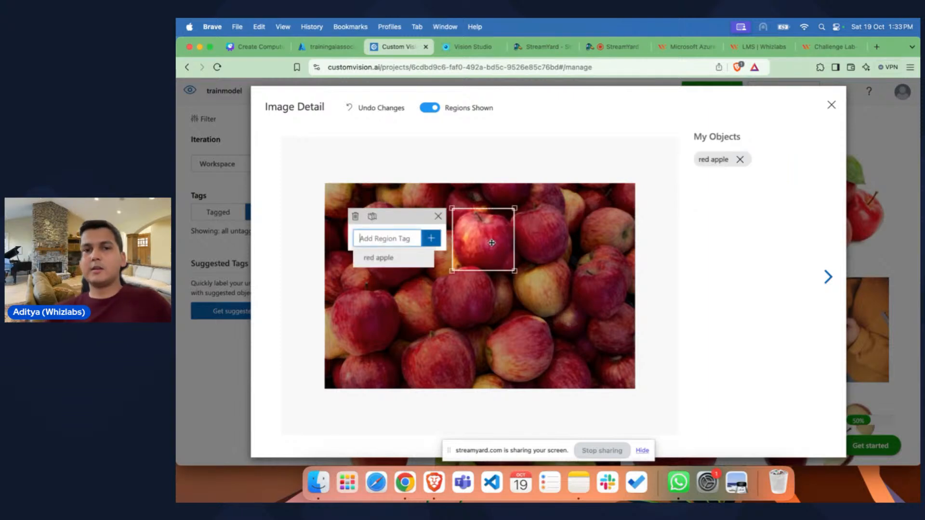
left_click(379, 262)
left_click(541, 240)
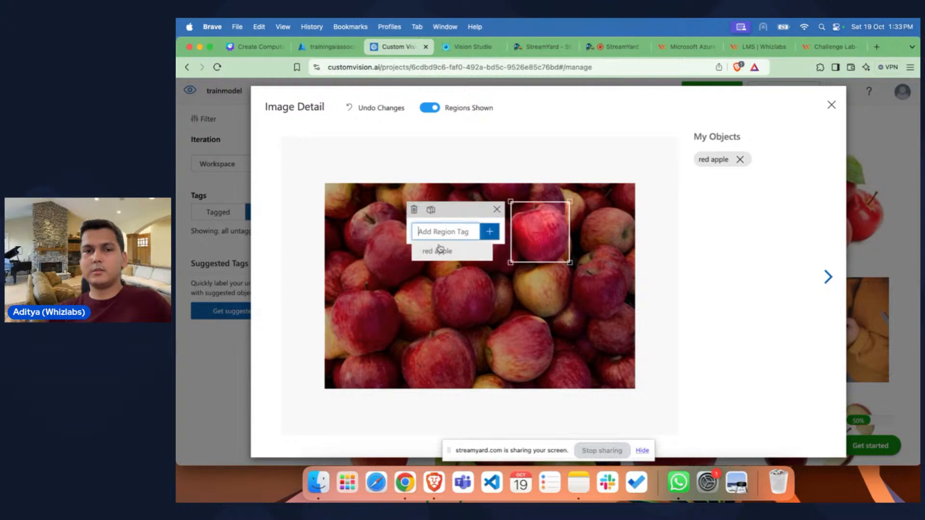
left_click(432, 256)
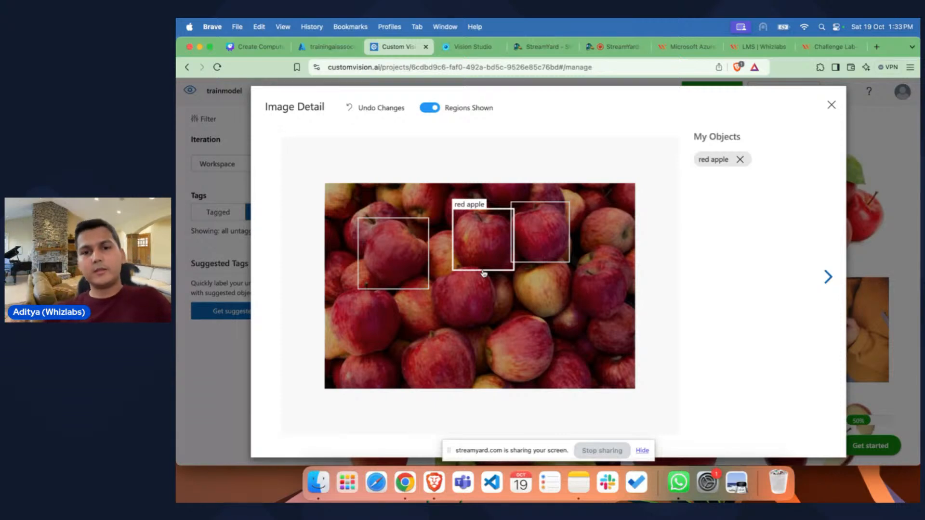
left_click(467, 305)
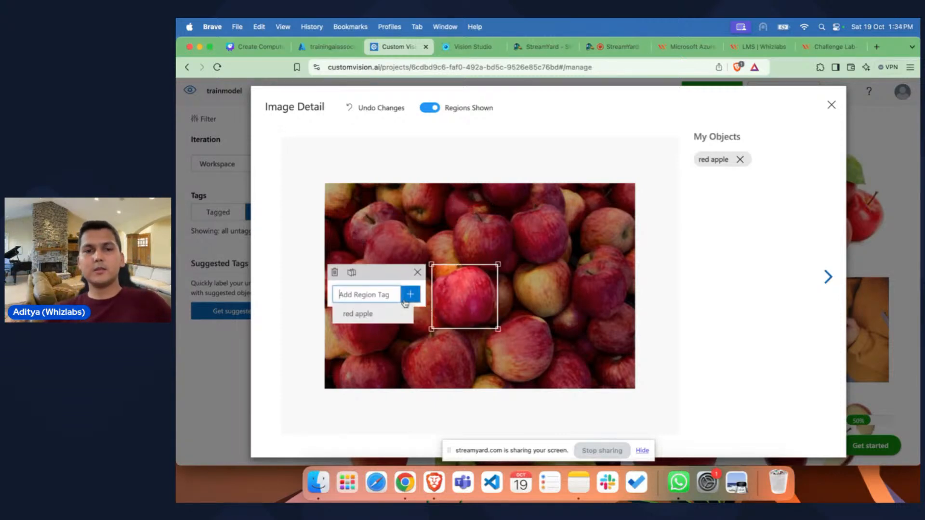
left_click(379, 315)
left_click(361, 323)
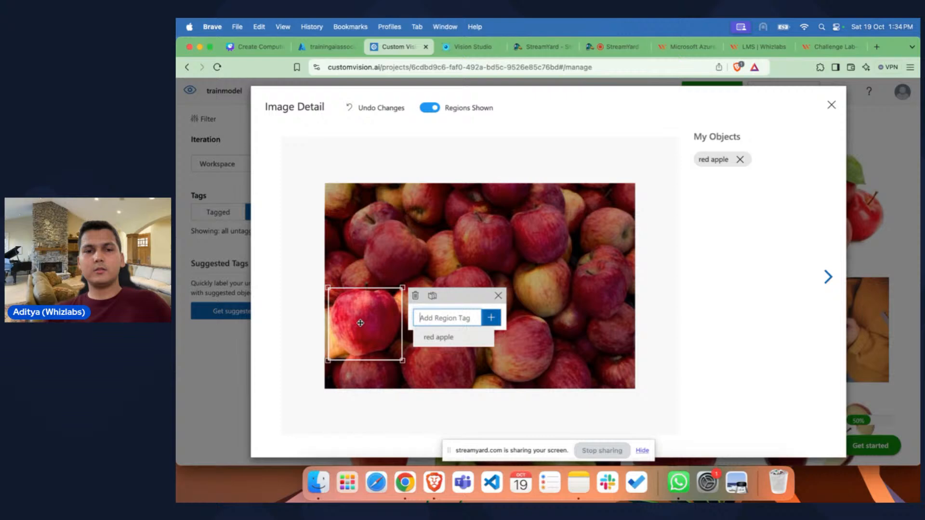
left_click(451, 341)
Step: Tag the remaining prominent apples at the lower right, right edge and bottom centre of the pile image as red apple
mouse_move(562, 288)
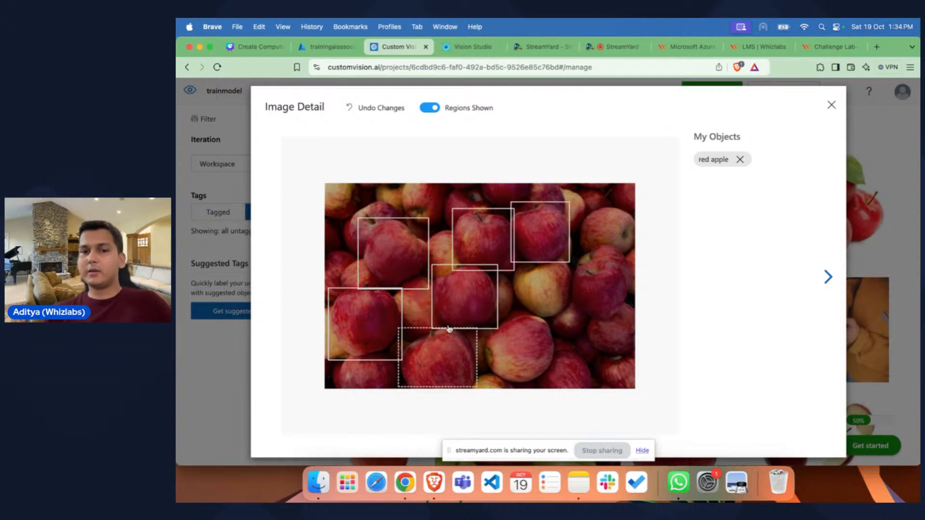
mouse_move(608, 240)
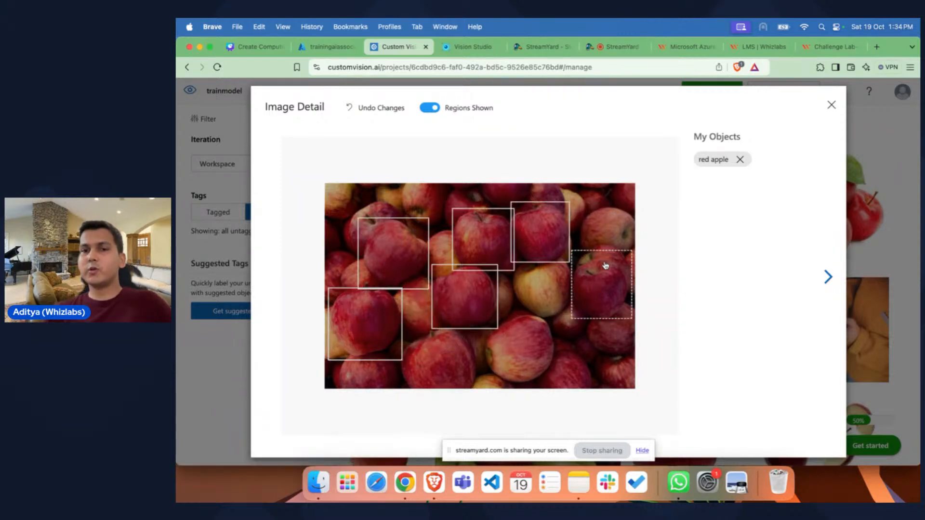
left_click(525, 348)
left_click(431, 365)
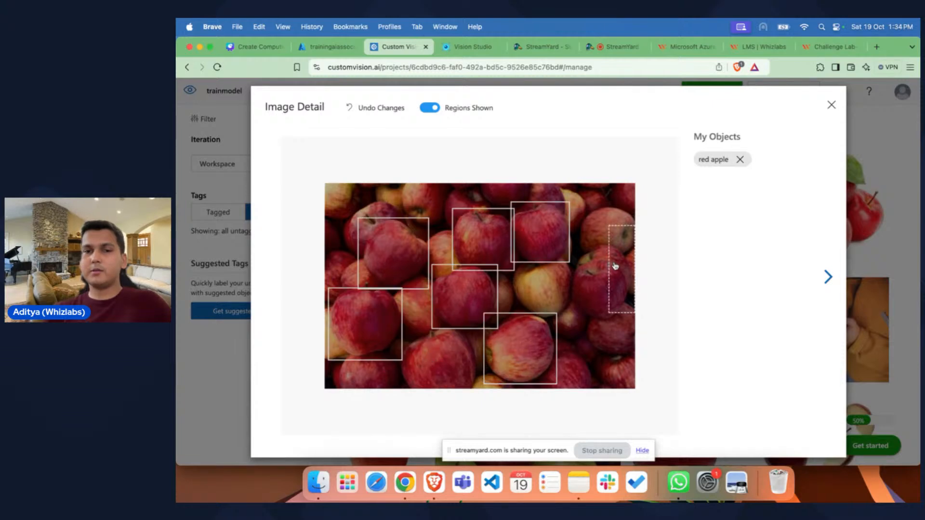
left_click(603, 275)
left_click(502, 300)
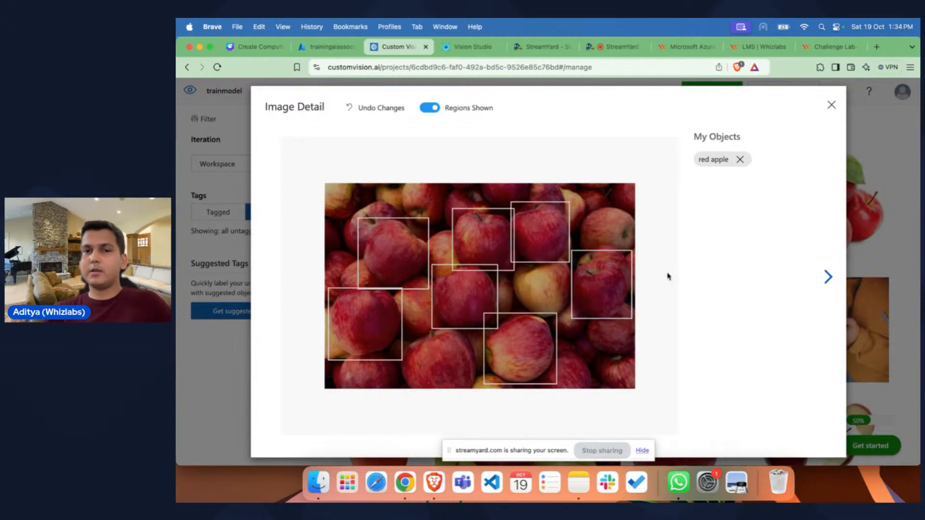
left_click(431, 363)
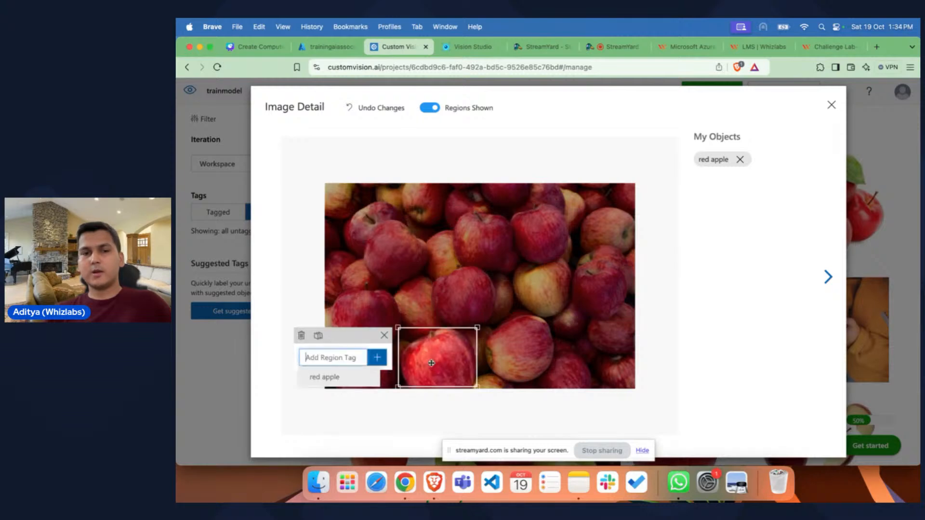
left_click(339, 381)
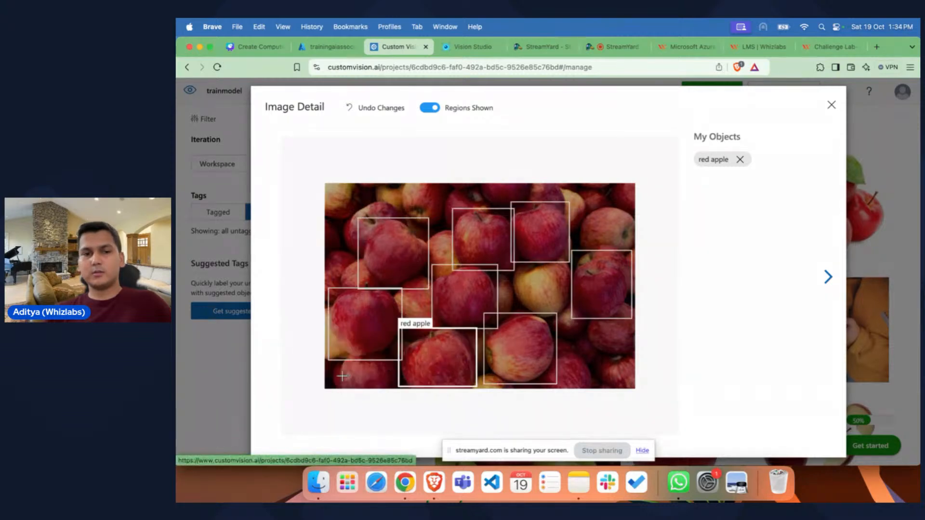
Step: In the next image, tag the two whole apples and the group of slices between them as red apple
left_click(829, 278)
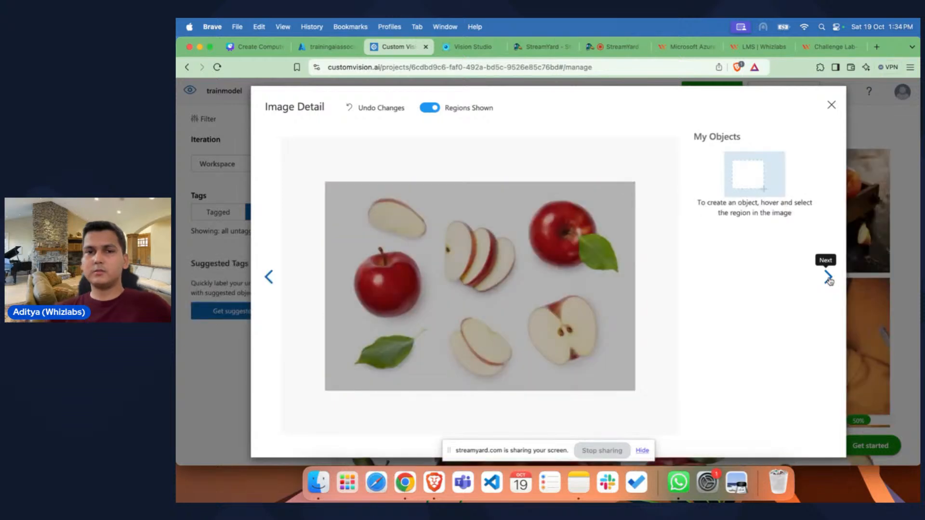
left_click(389, 285)
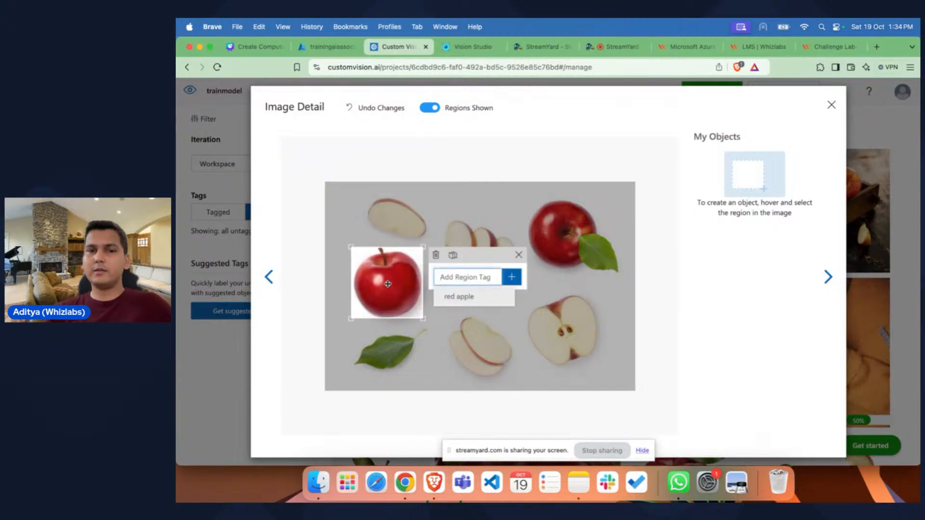
left_click(460, 297)
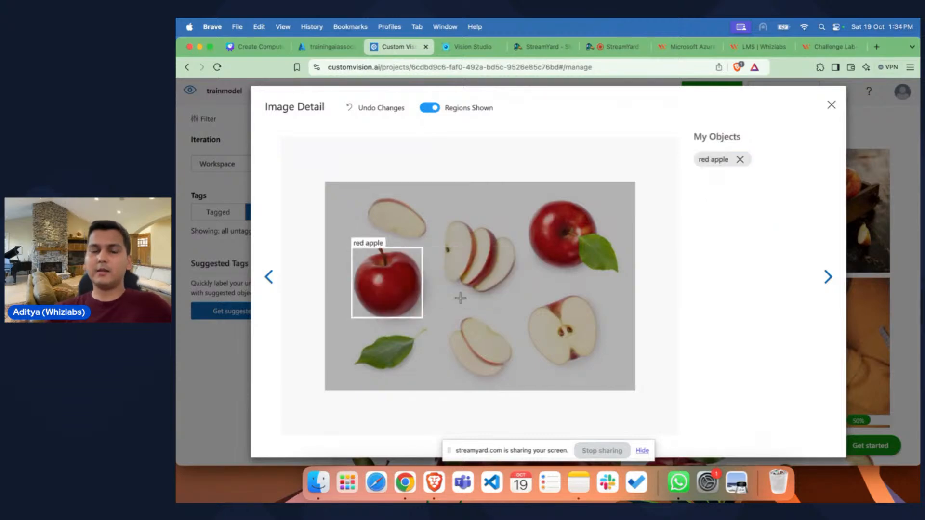
left_click(566, 226)
left_click(468, 249)
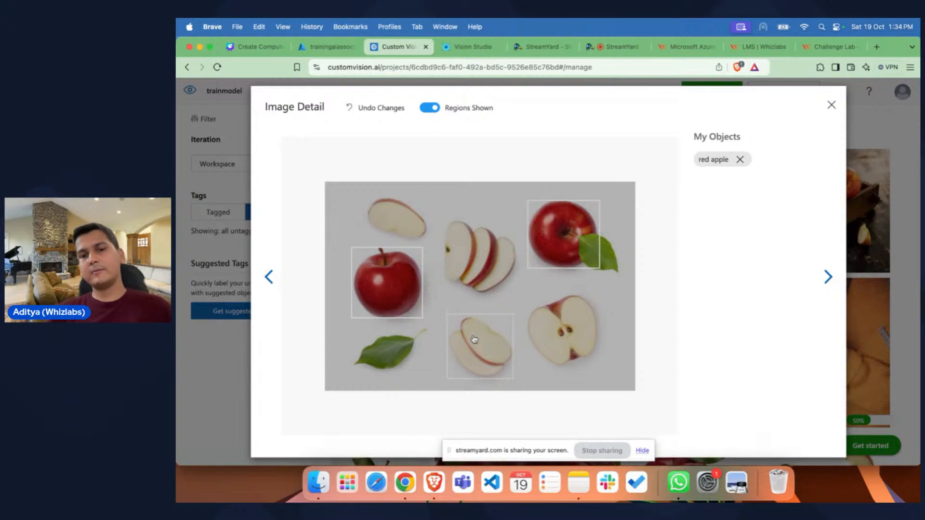
left_click(470, 258)
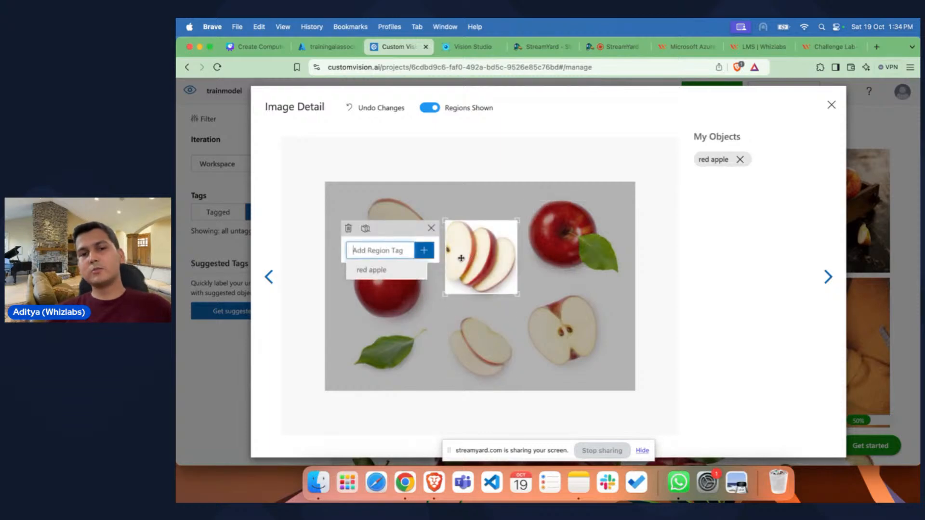
left_click(380, 274)
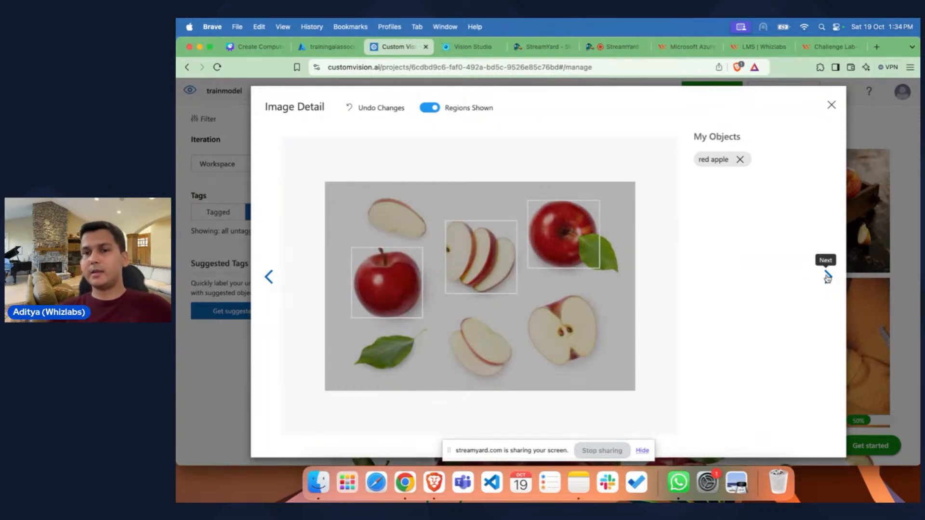
Step: In the next image, tag the top apple, the two apples on the left and the right-hand cluster as red apple
left_click(828, 277)
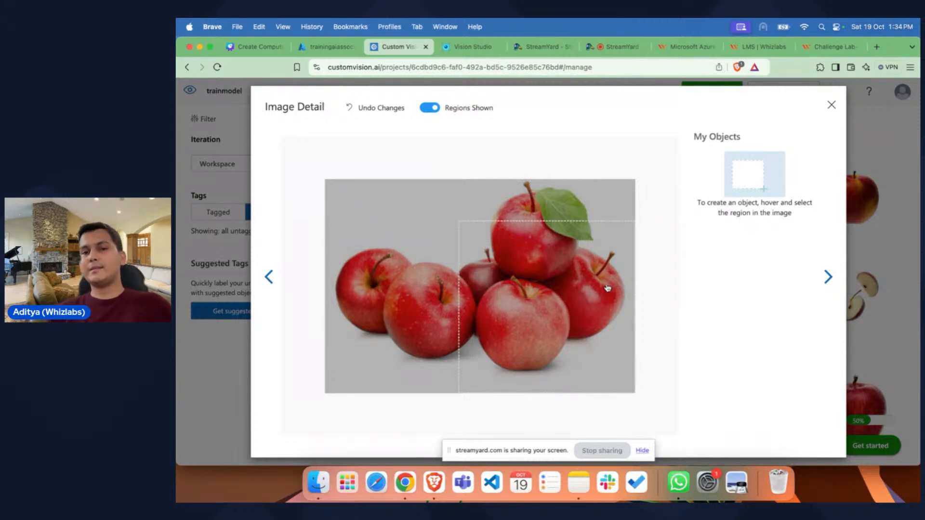
left_click(545, 233)
left_click(436, 231)
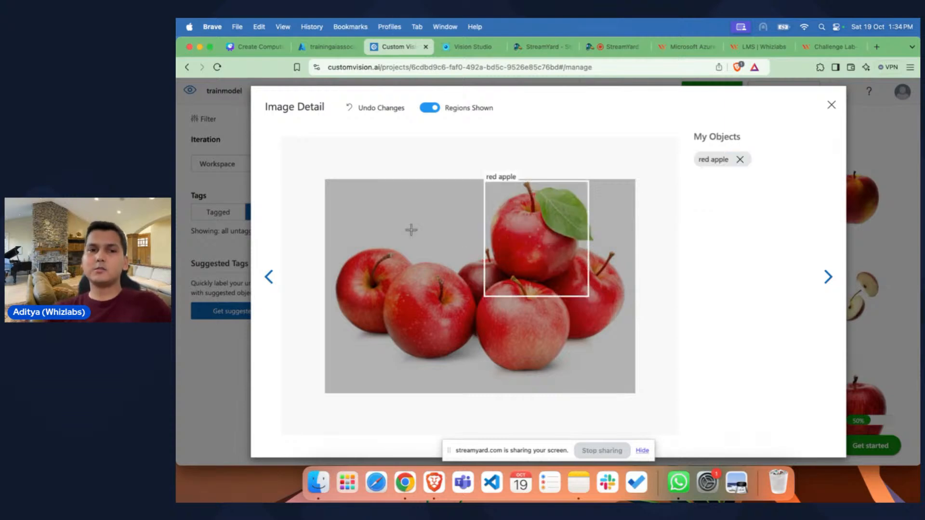
left_click(424, 296)
left_click(523, 311)
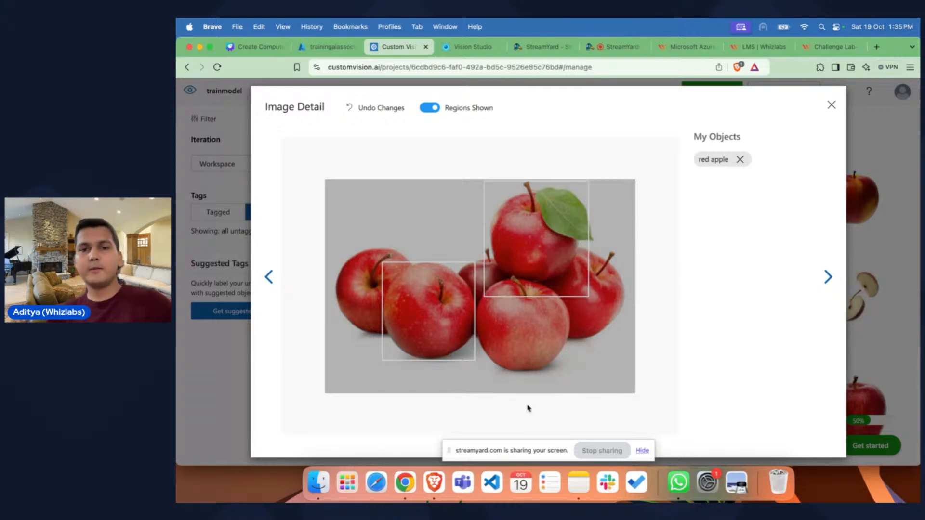
left_click(539, 338)
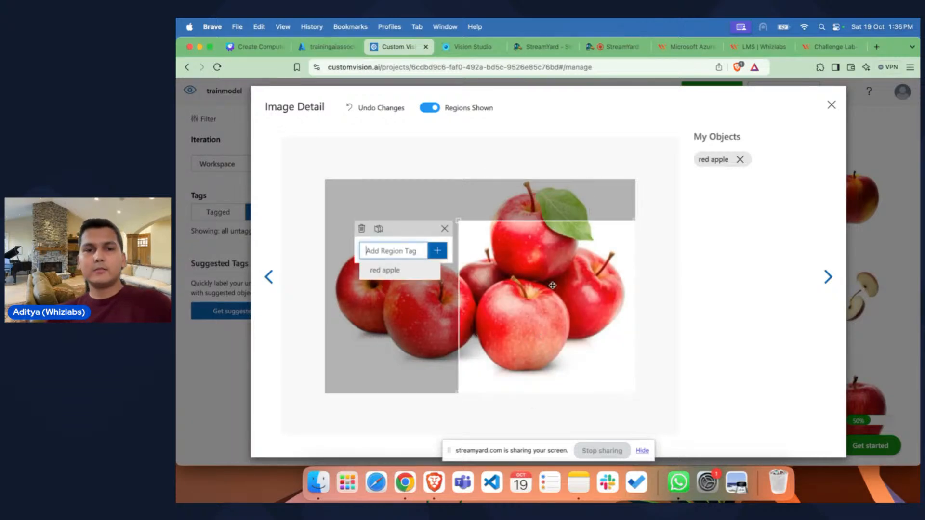
left_click(369, 271)
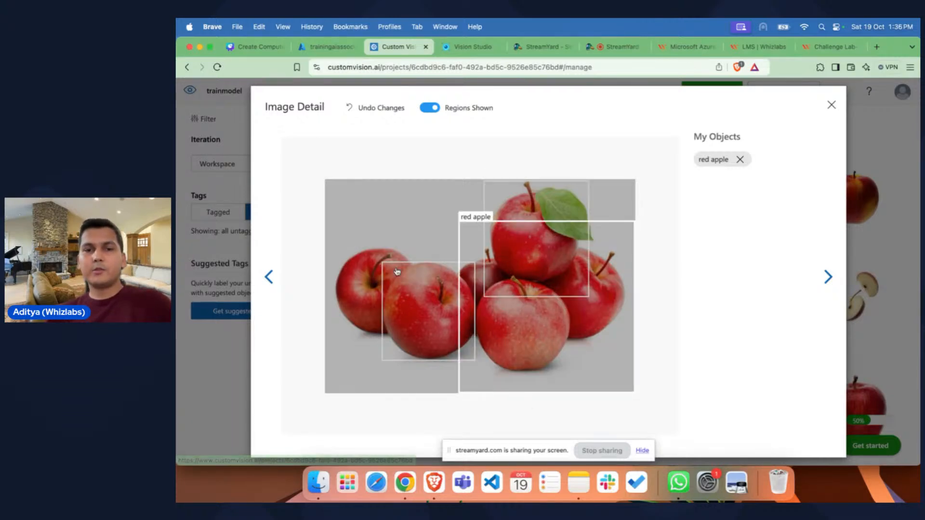
left_click(365, 297)
left_click(469, 295)
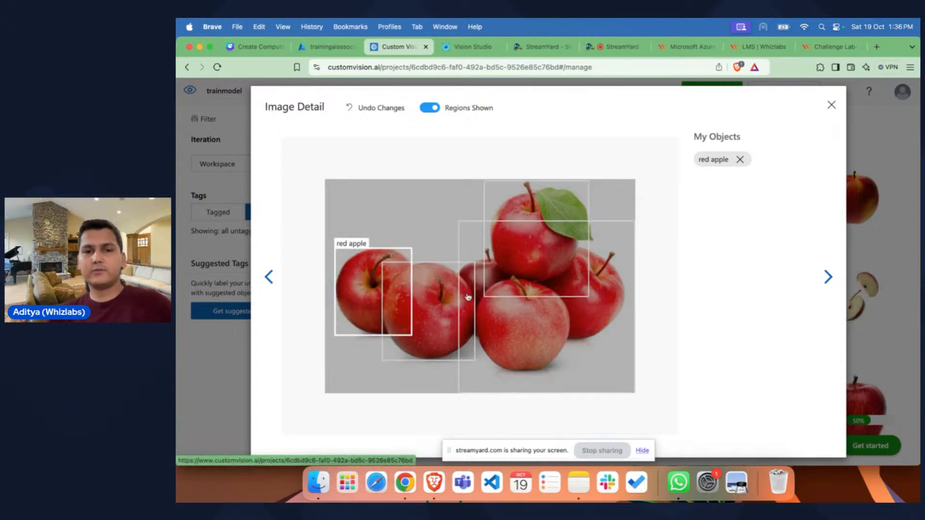
Step: In the wooden crate image, tag the top apple in the crate and the far-left apple on the table as red apple
left_click(827, 279)
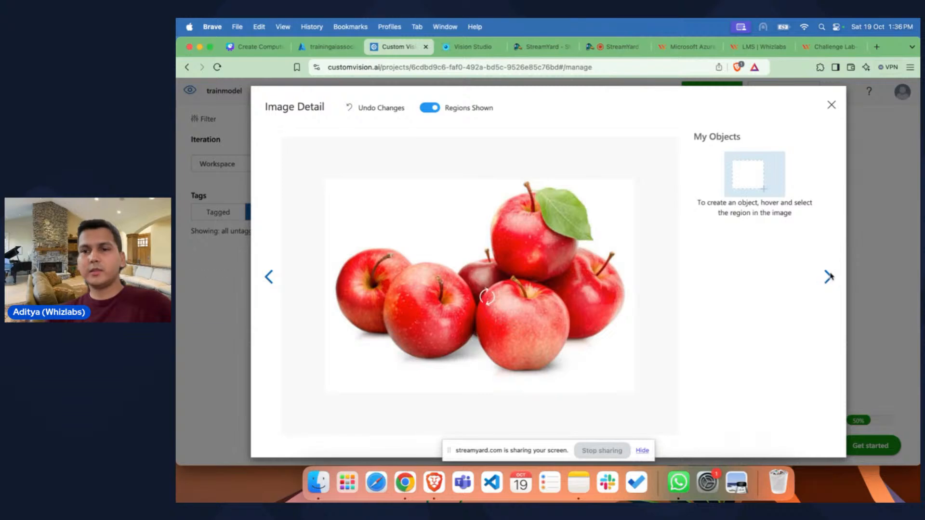
left_click(828, 278)
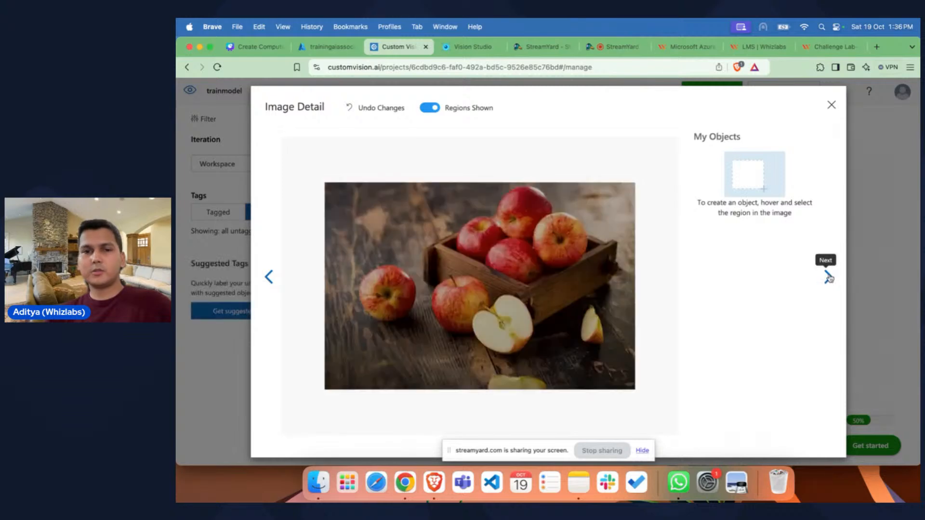
left_click(524, 213)
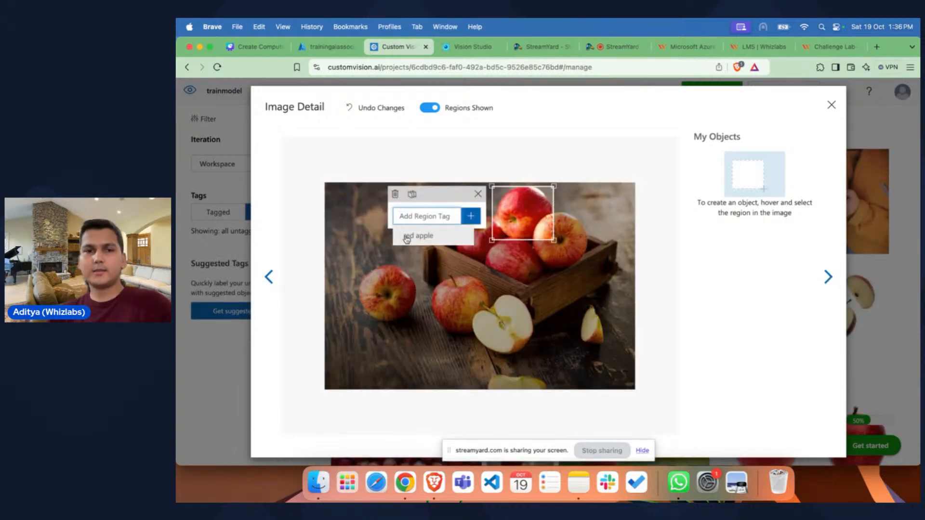
left_click(408, 235)
left_click(389, 278)
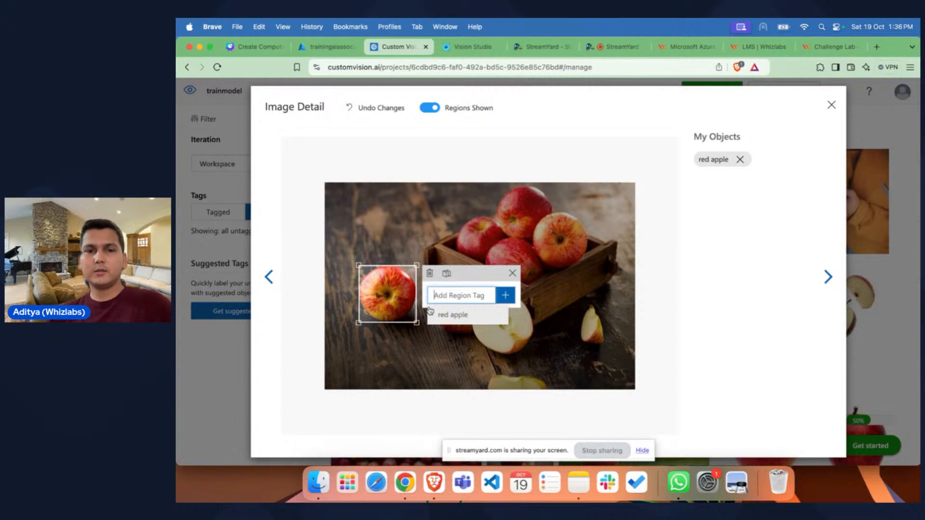
left_click(450, 318)
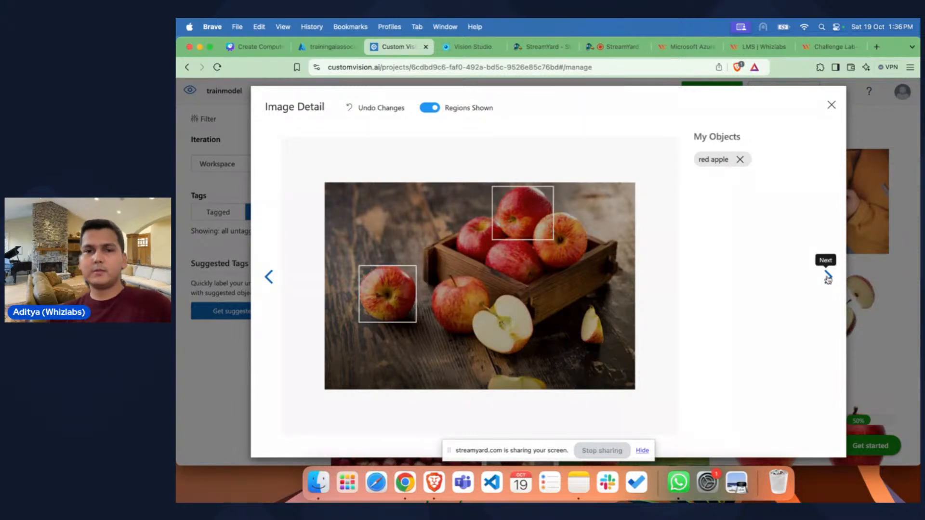
Step: Tag the apple hanging from the branch and the single red-yellow apple in the following image as red apple
left_click(828, 278)
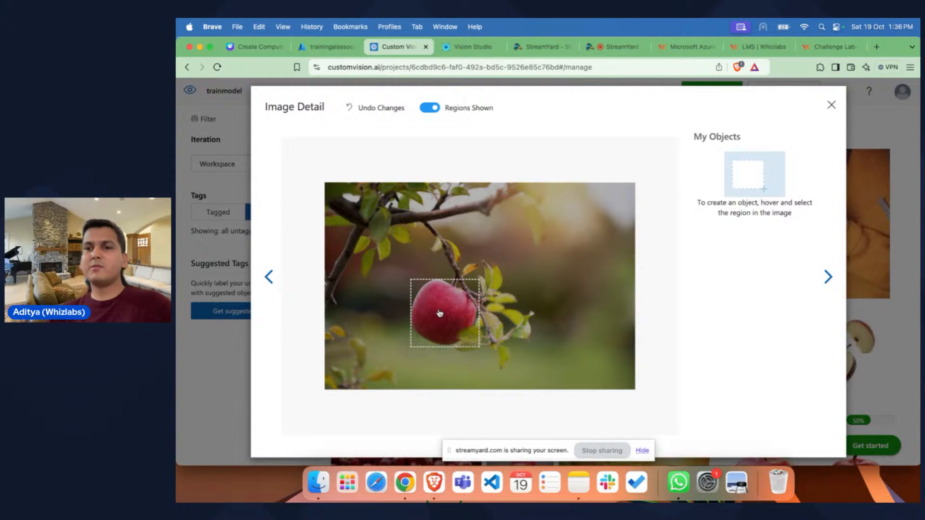
left_click(439, 314)
left_click(359, 329)
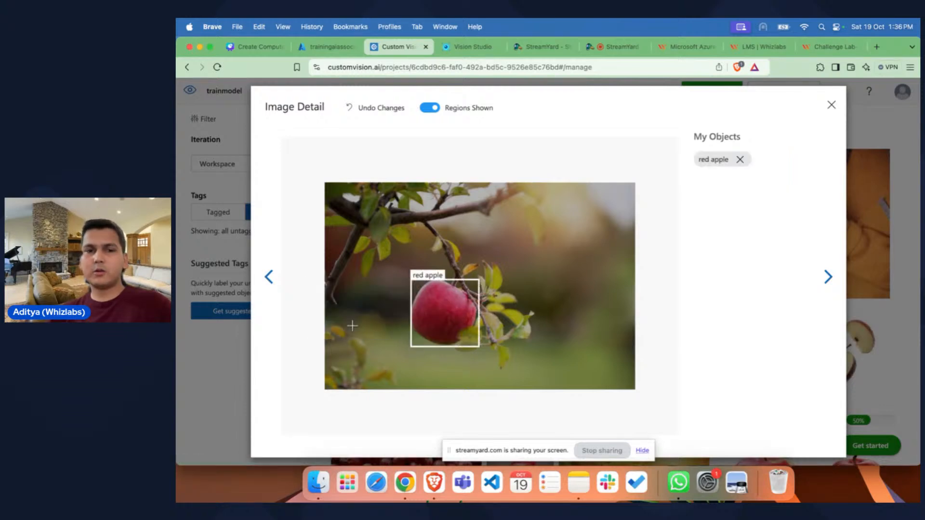
mouse_move(582, 277)
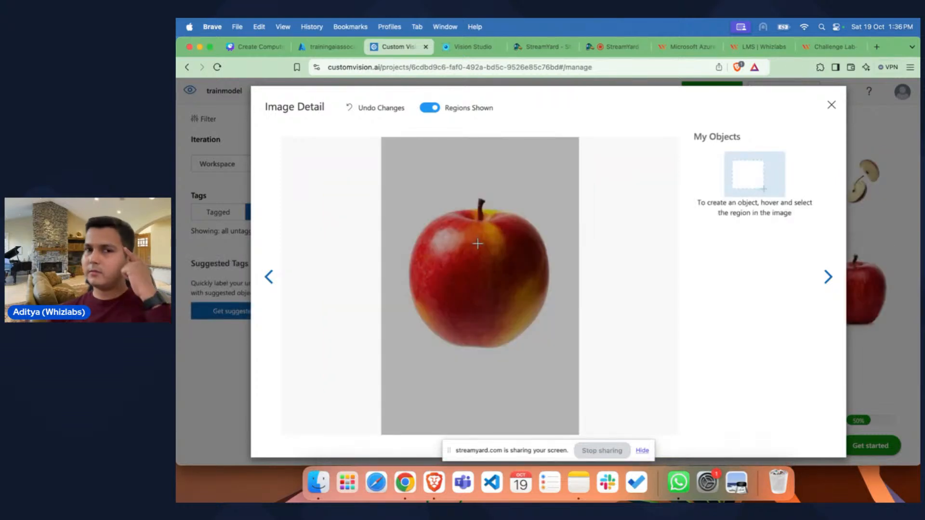
left_click(457, 281)
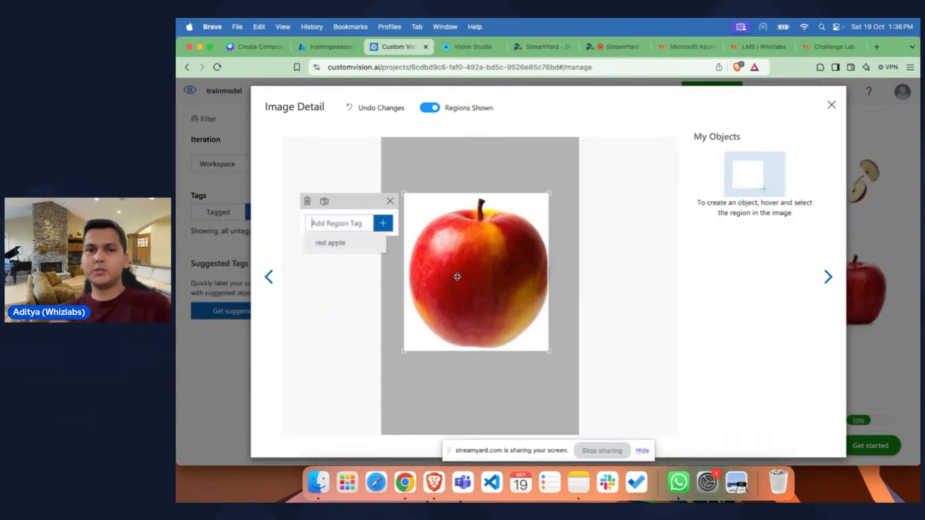
left_click(336, 244)
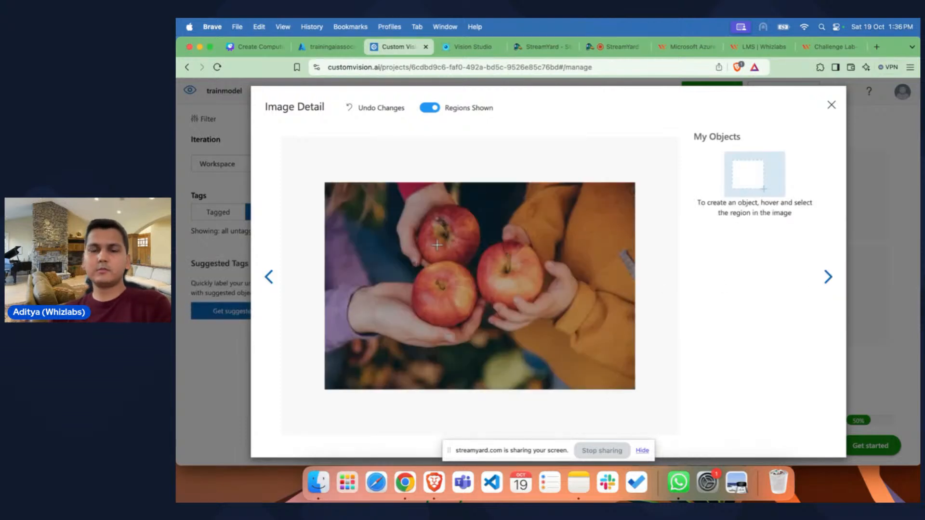
Step: In the image of hands holding fruit, tag each of the three apples as red apple
left_click(455, 237)
left_click(348, 252)
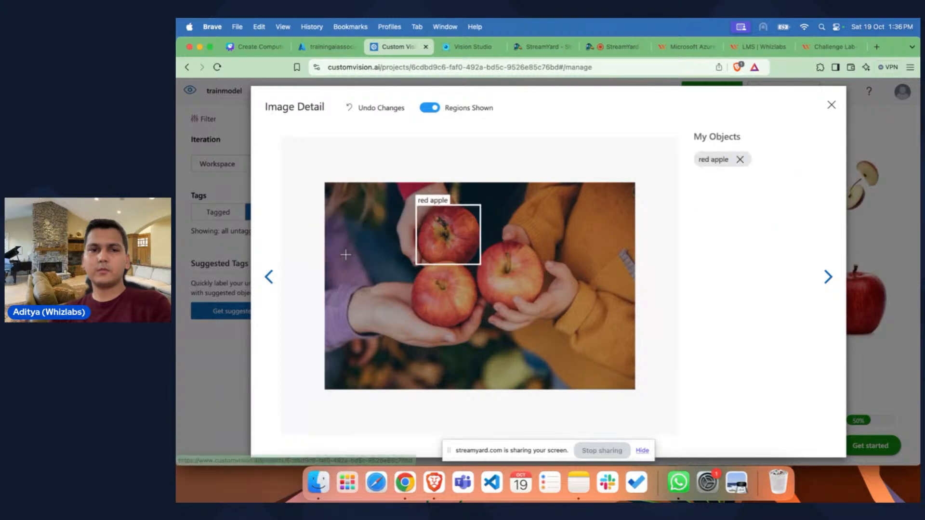
left_click(434, 286)
left_click(352, 311)
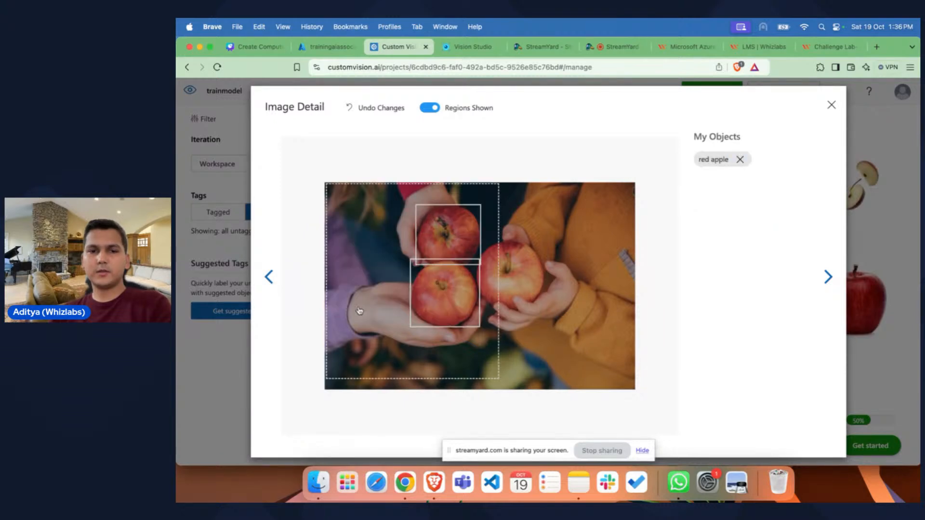
left_click(500, 286)
left_click(390, 292)
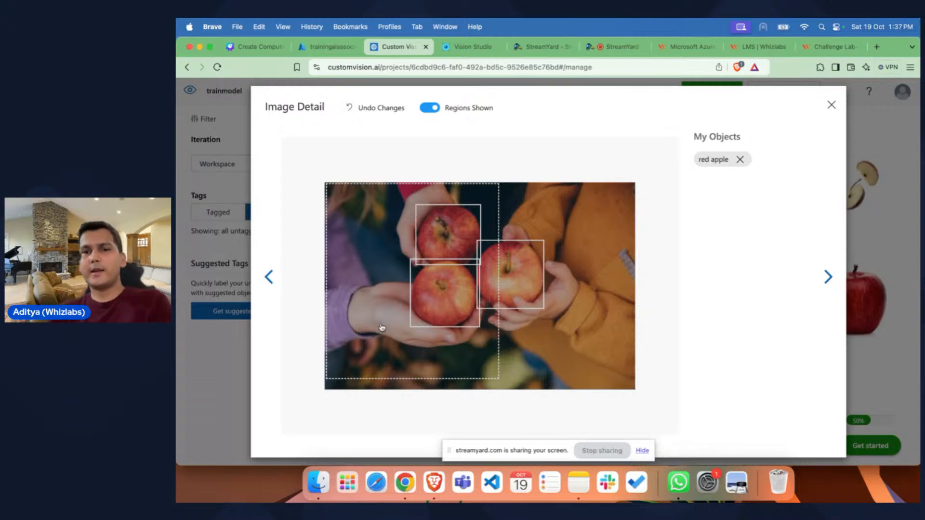
Step: Tag the single leafed apple in the next image and the large central red apple in the mixed red-and-green image as red apple
left_click(828, 277)
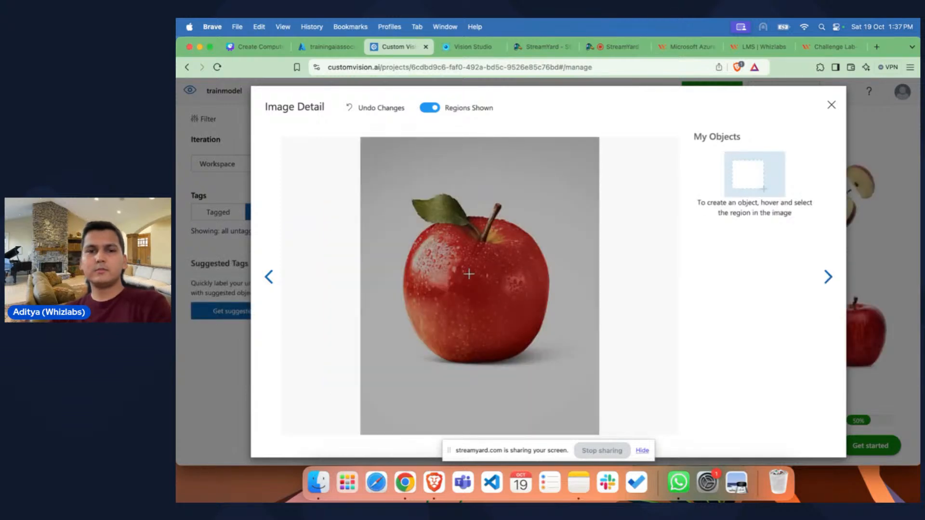
left_click(466, 286)
left_click(338, 246)
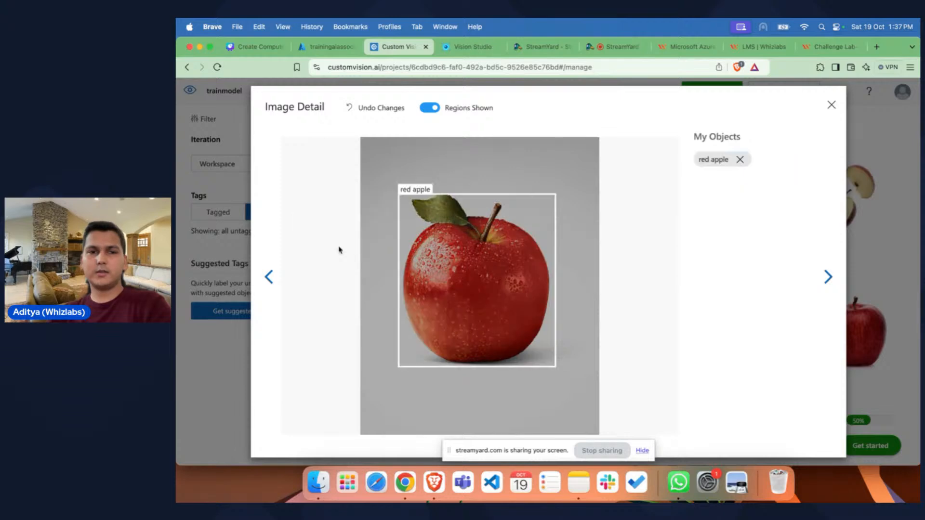
left_click(829, 277)
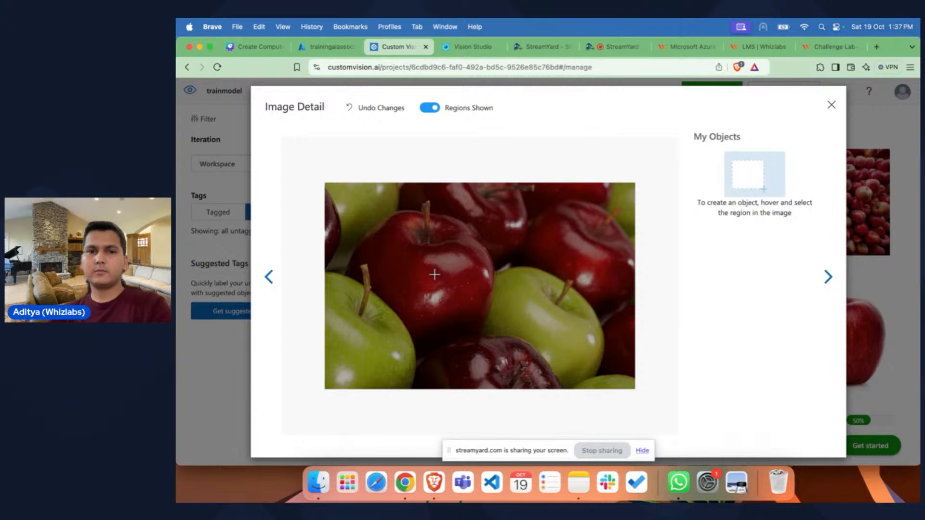
left_click(428, 268)
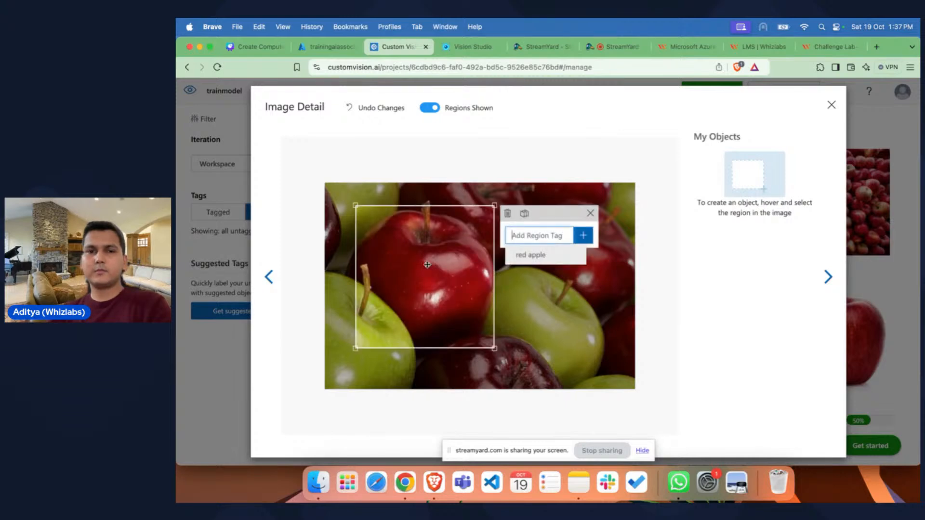
left_click(536, 260)
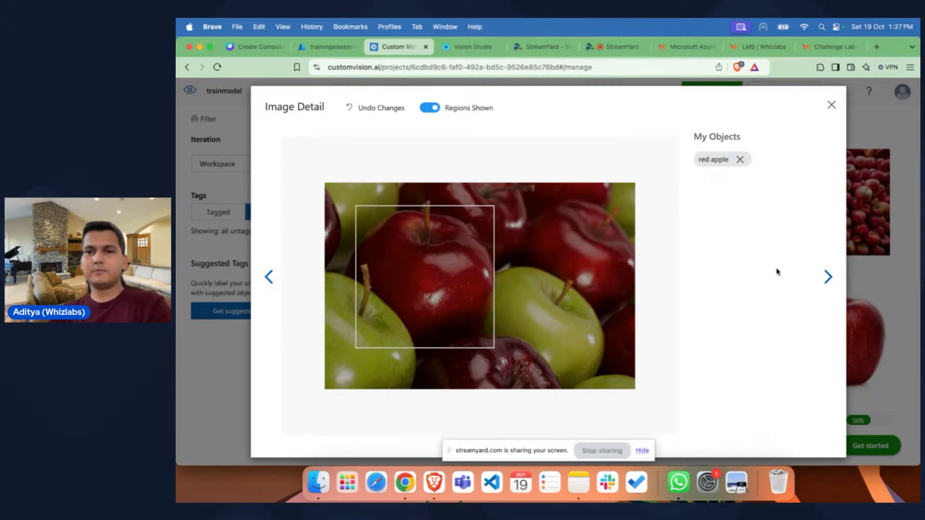
Step: Tag the large dark red leafed apple and, in the following image, the whole apple beside the two slices as red apple
left_click(828, 277)
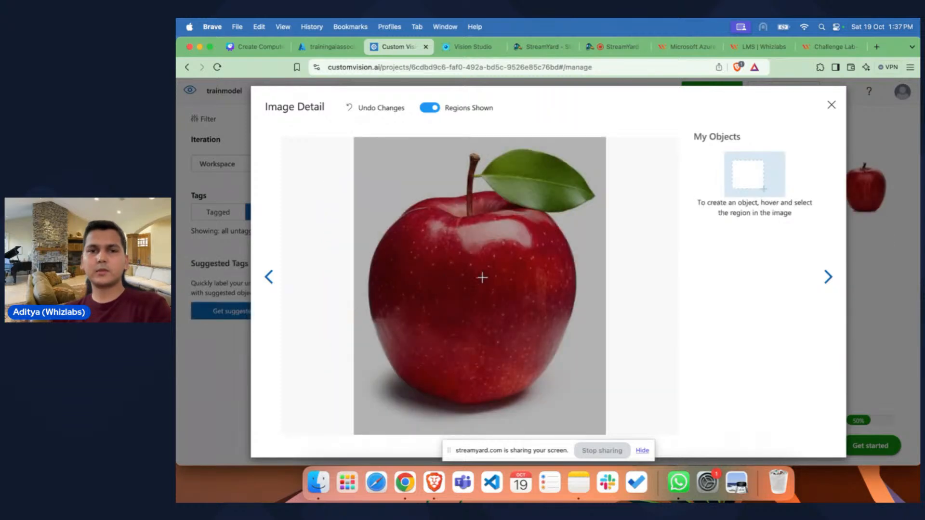
left_click(474, 283)
left_click(391, 201)
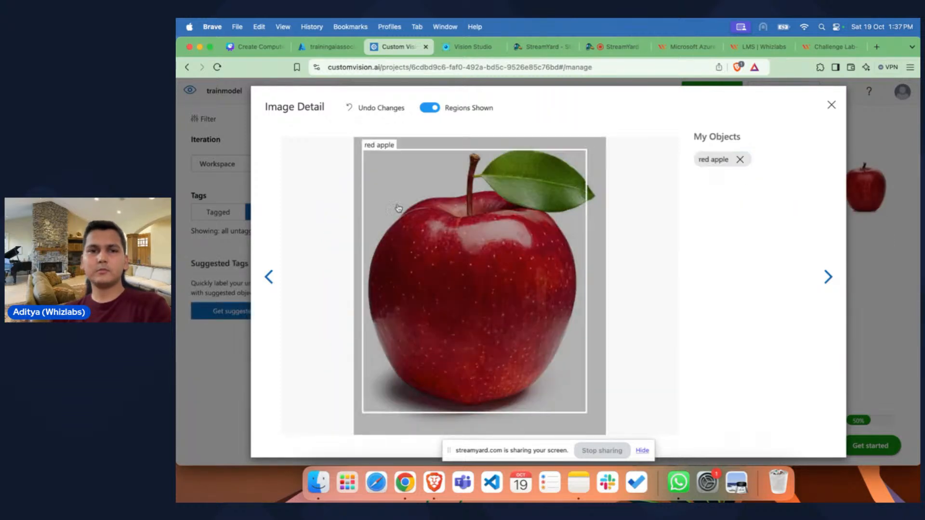
left_click(434, 280)
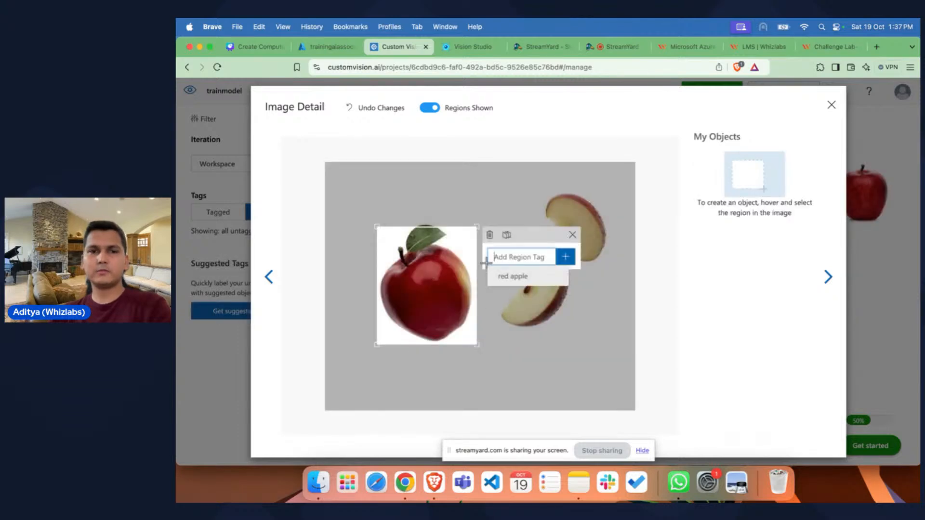
left_click(511, 276)
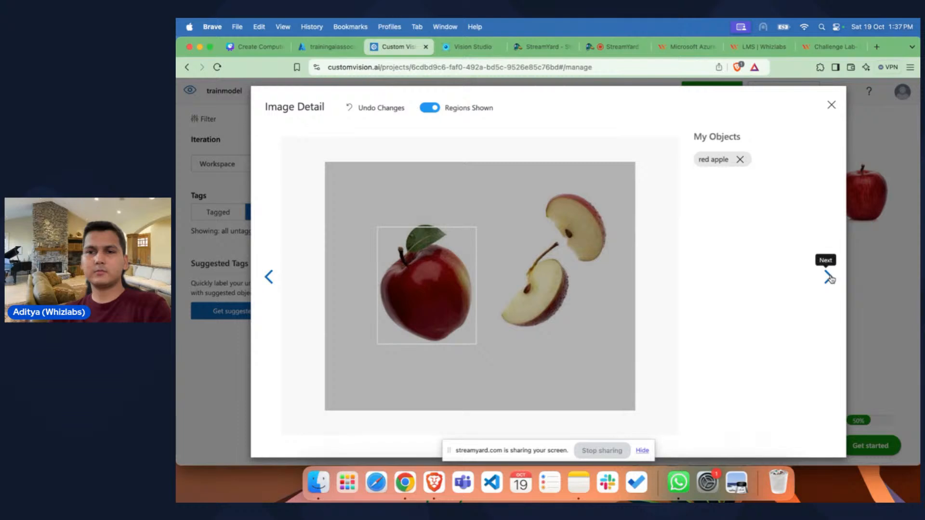
Step: Tag the region covering most of the apple pile image and the bitten front apple in the following image as red apple
left_click(829, 277)
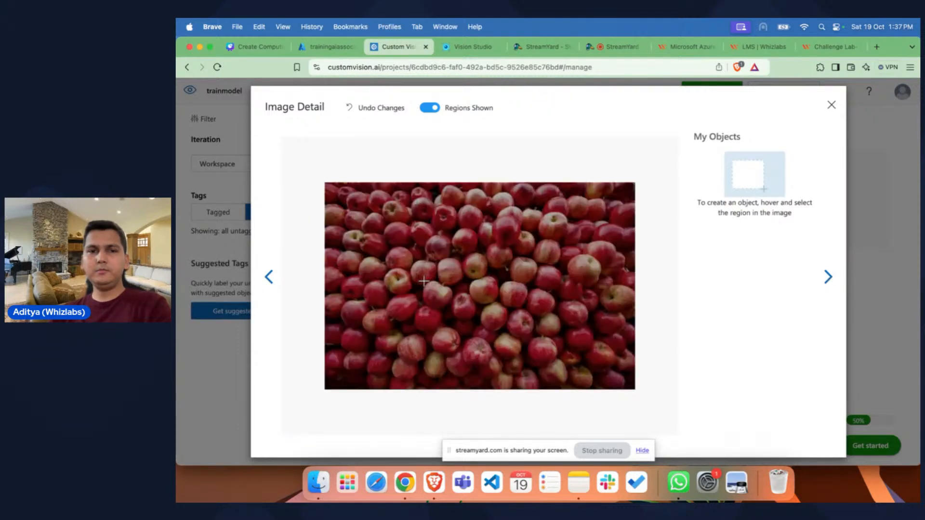
mouse_move(469, 306)
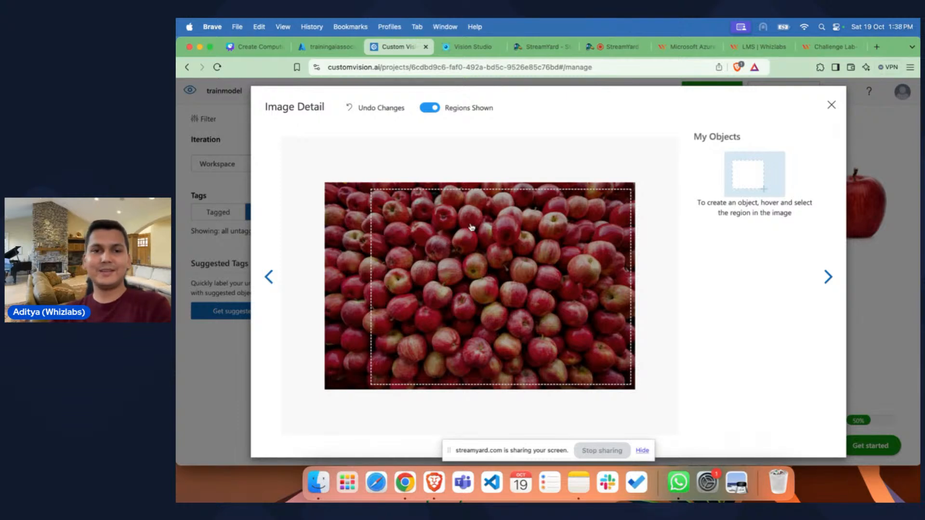
left_click(509, 232)
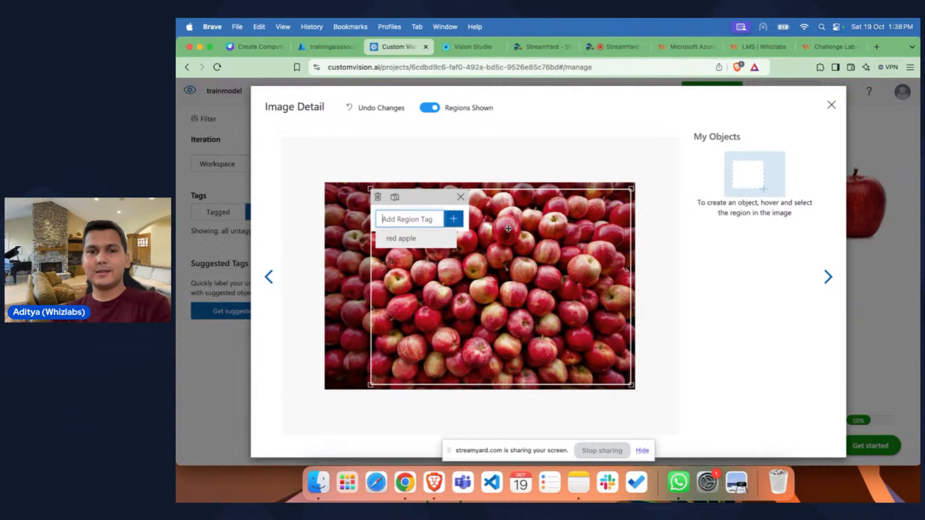
left_click(413, 240)
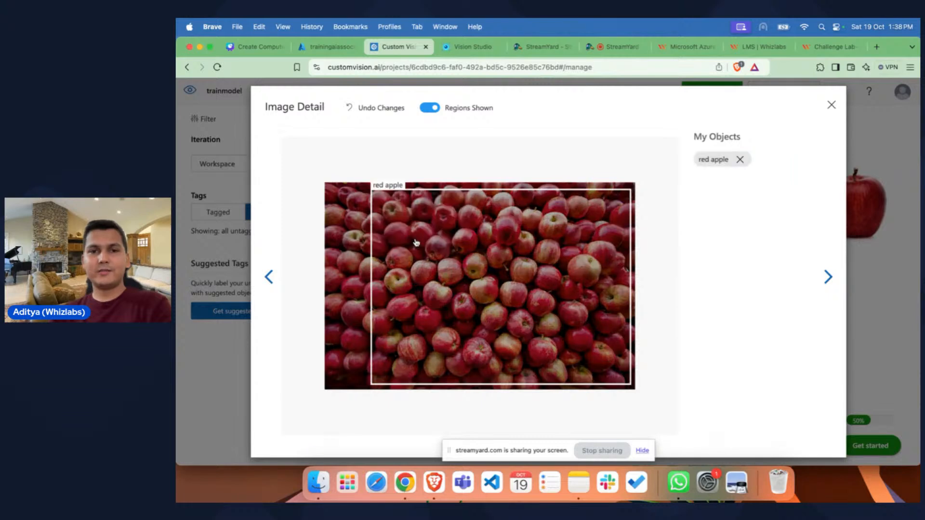
left_click(829, 277)
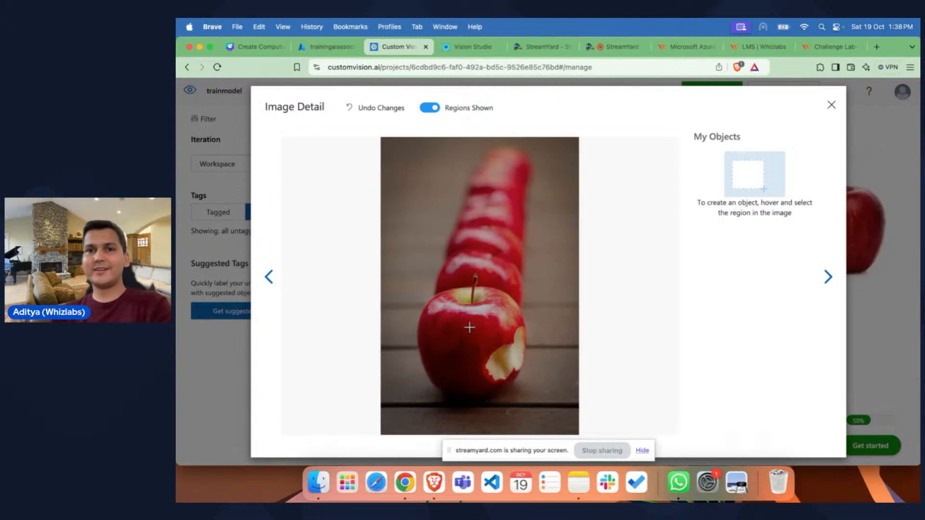
left_click(453, 346)
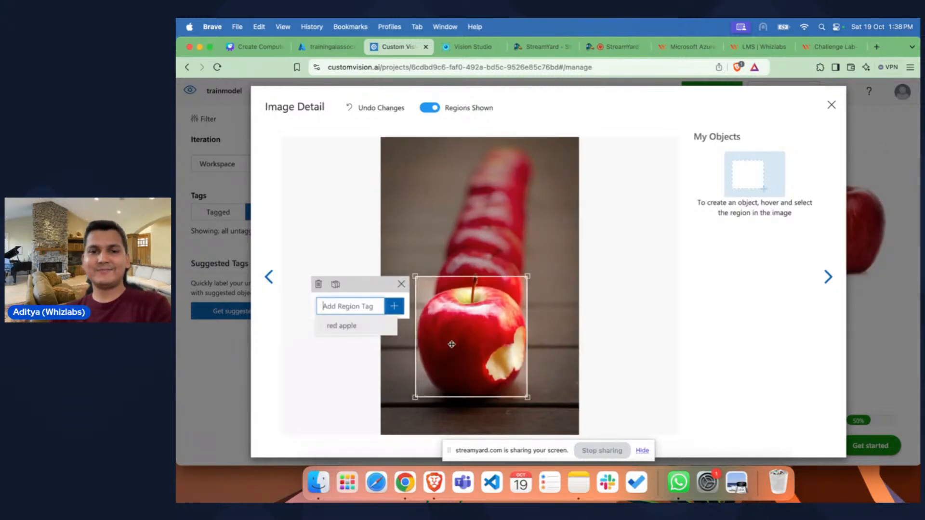
left_click(337, 324)
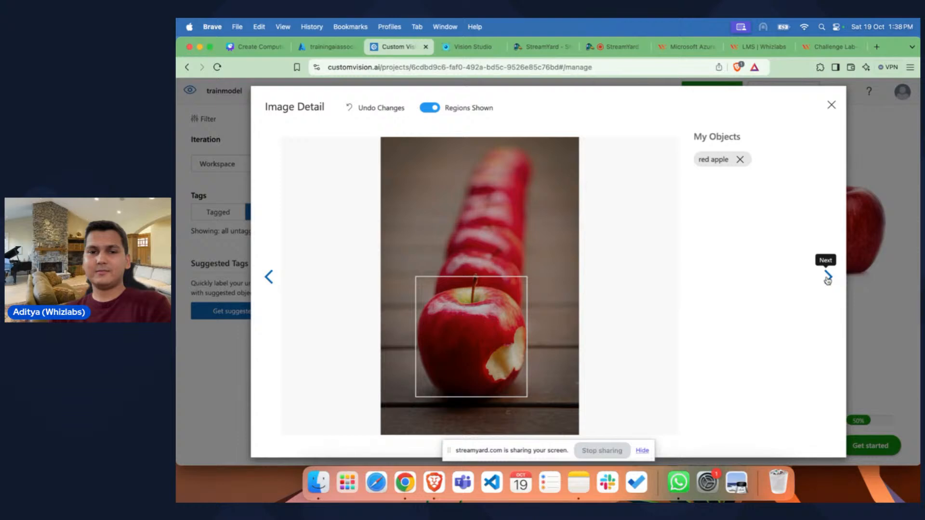
Step: Tag the hanging apple in the sunlit orchard image and the single leafed apple in the next one as red apple, and close the image details
left_click(828, 277)
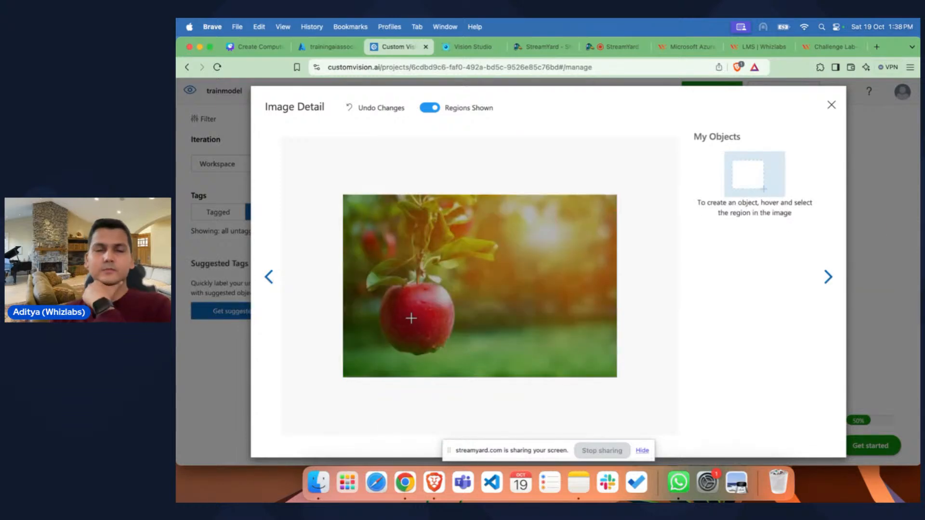
left_click(412, 319)
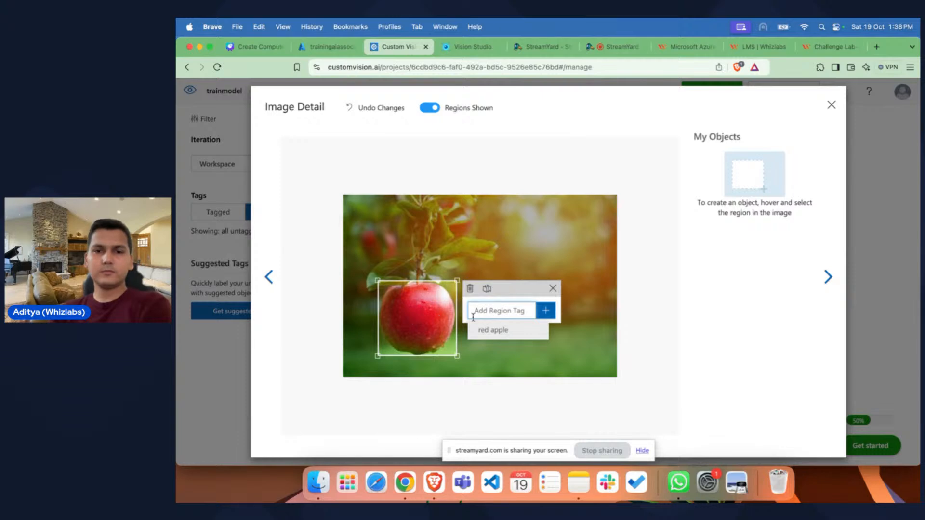
left_click(484, 332)
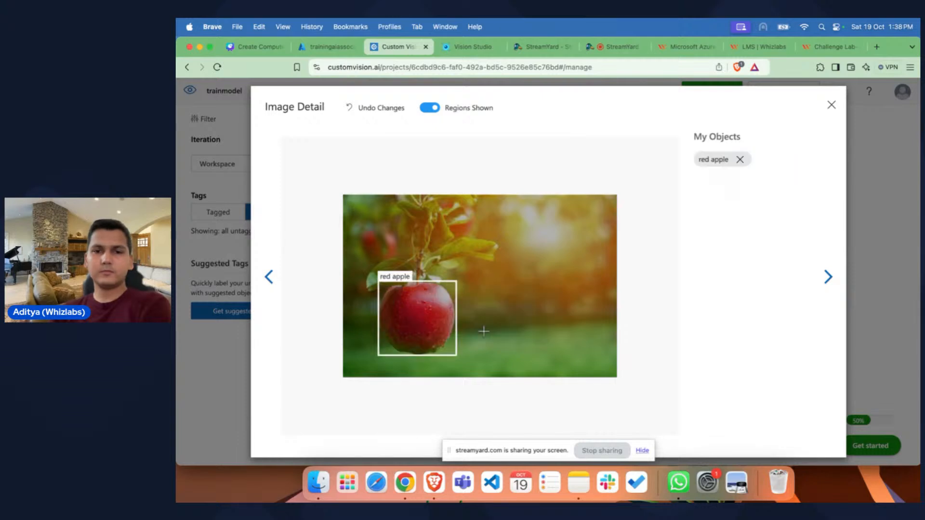
left_click(827, 277)
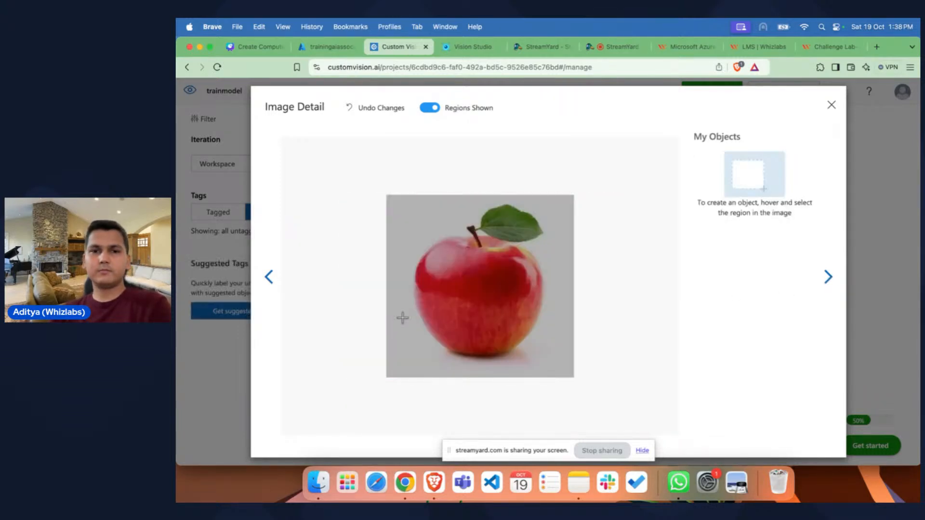
left_click(471, 302)
left_click(339, 251)
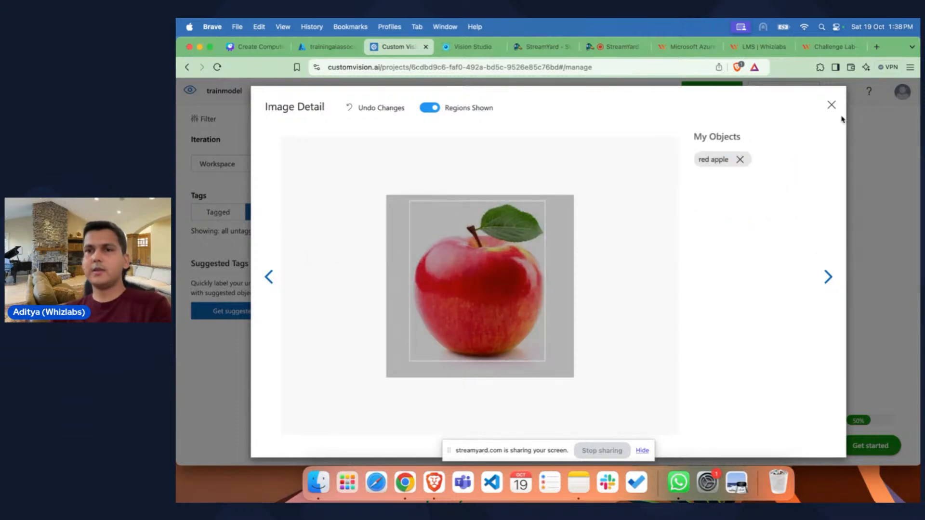
left_click(831, 105)
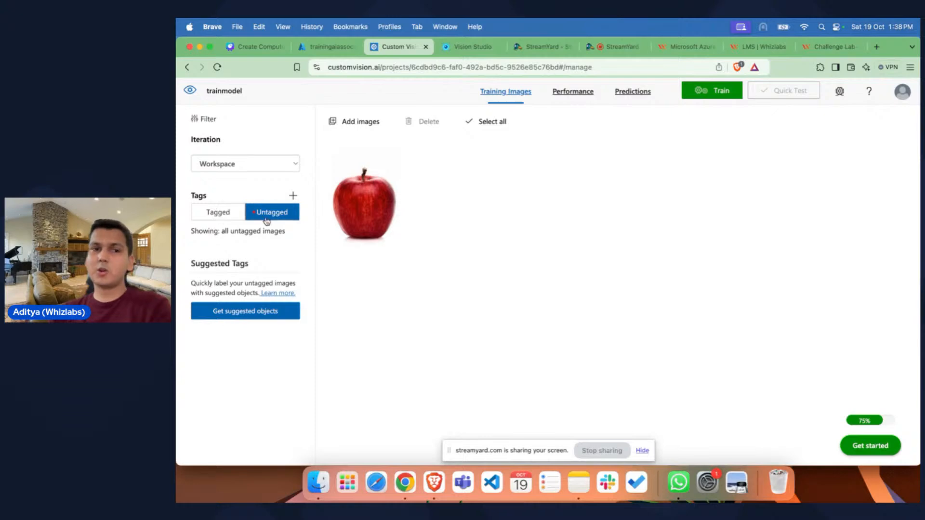
Step: Filter the training images to those tagged red apple and look through them
left_click(208, 213)
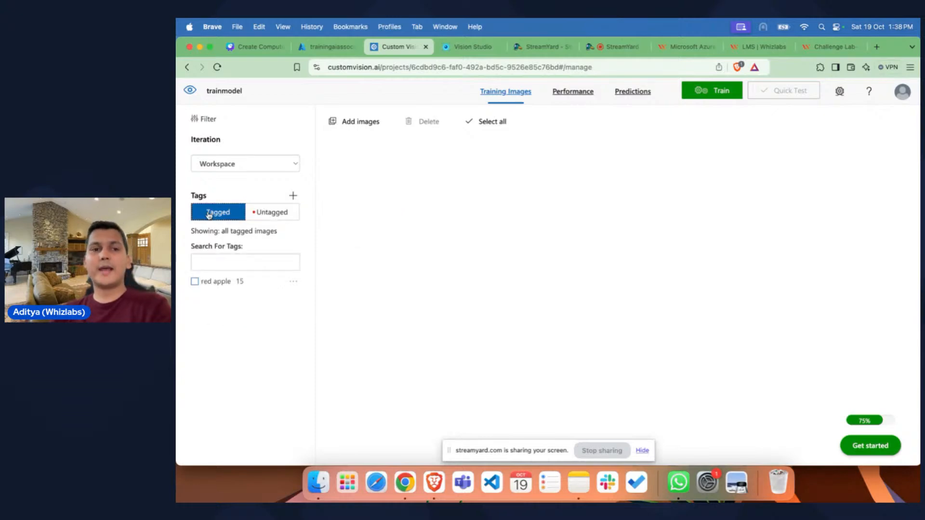
left_click(195, 282)
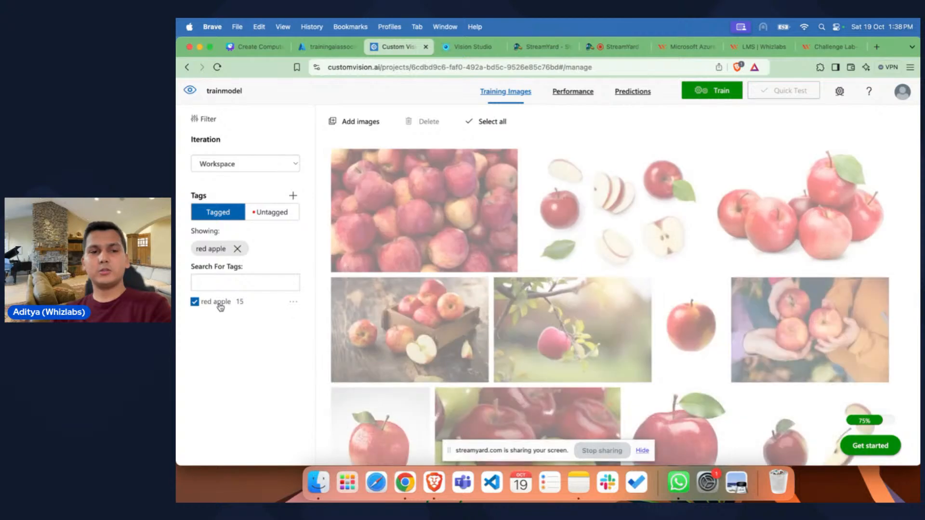
scroll(548, 340, "down", 5)
scroll(492, 268, "up", 5)
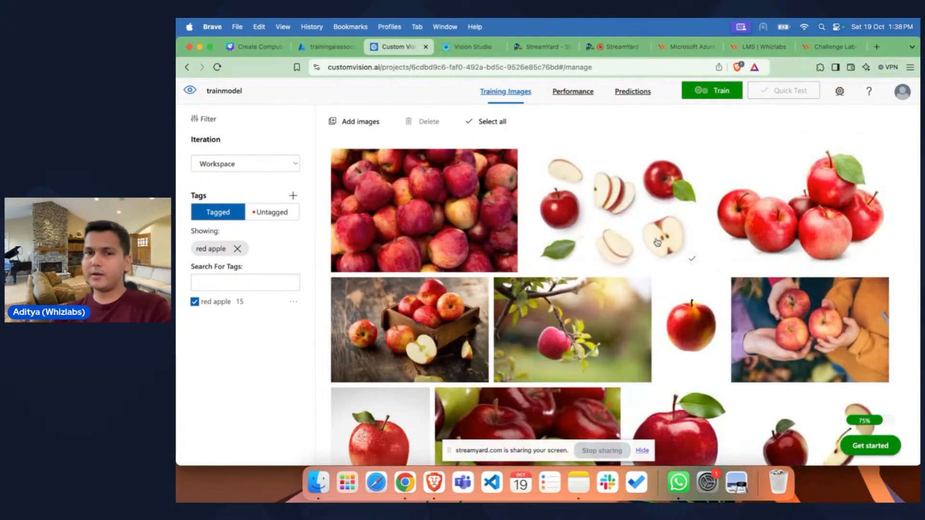
scroll(657, 242, "down", 5)
scroll(657, 241, "up", 5)
Step: Tag the whole apple in the remaining untagged image as red apple and close the image details
left_click(273, 215)
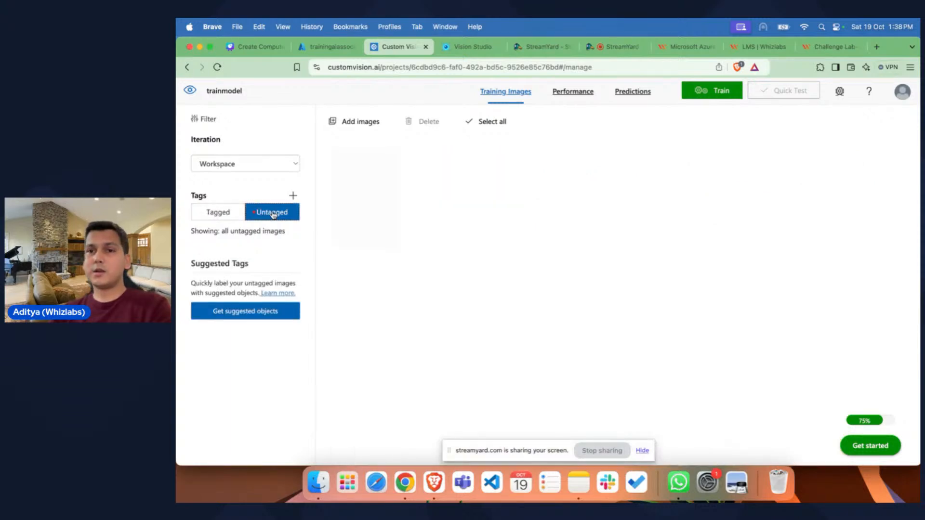
left_click(359, 205)
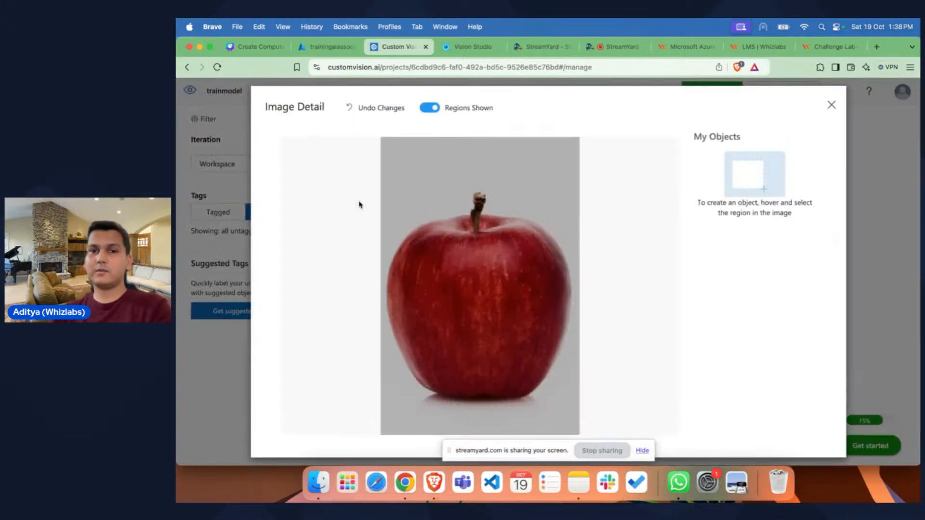
mouse_move(482, 310)
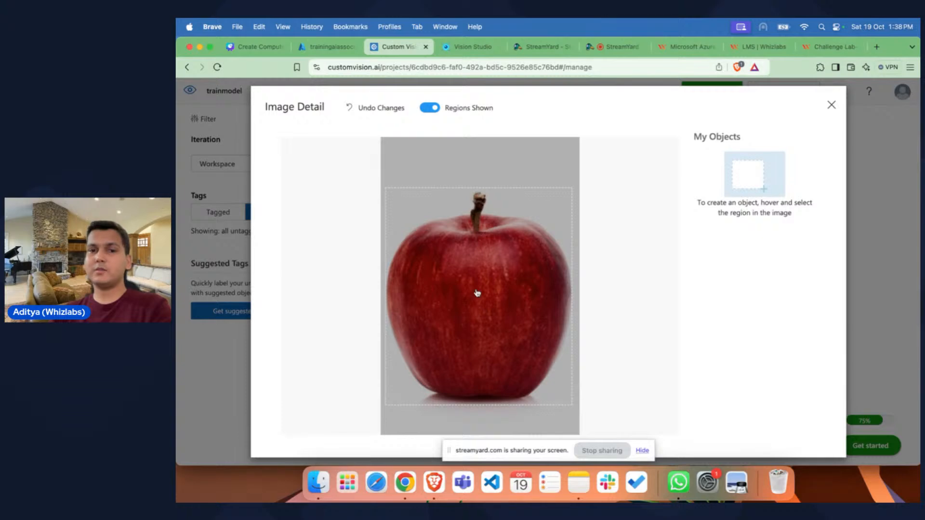
left_click(477, 292)
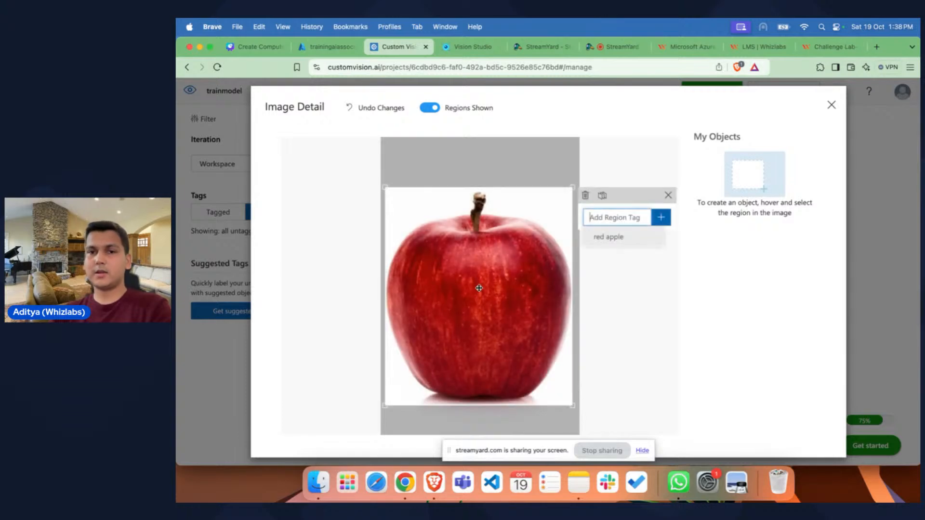
left_click(612, 243)
left_click(831, 105)
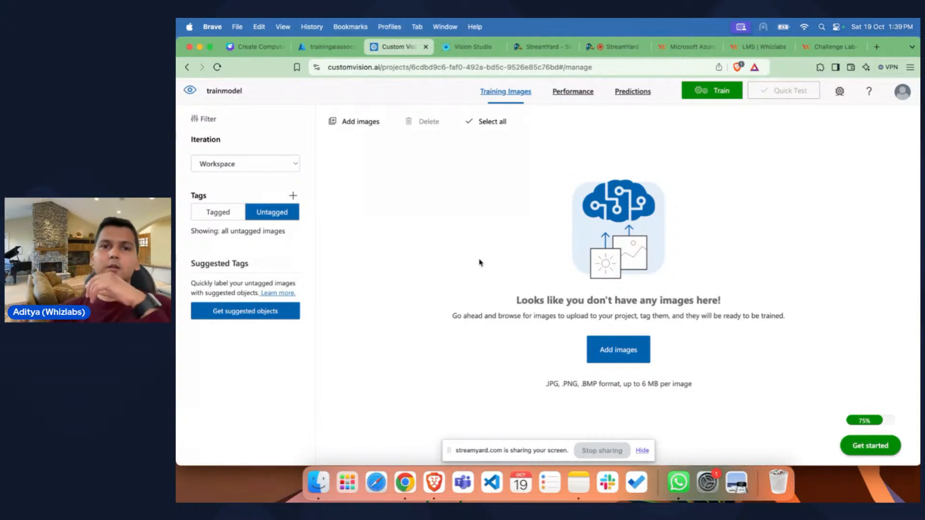
Step: Review the Quick and Advanced Training options, and start training the model with Quick Training
left_click(714, 95)
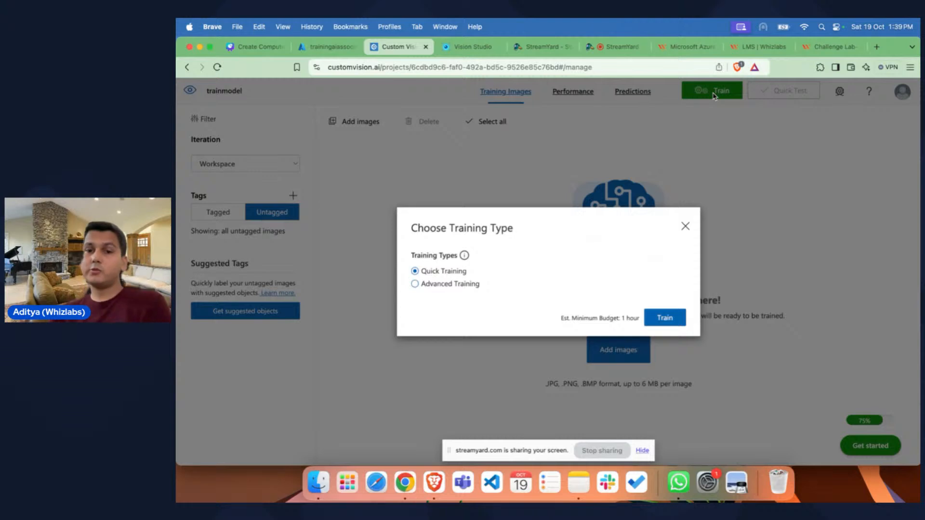
left_click_drag(480, 273, 421, 273)
left_click(423, 273)
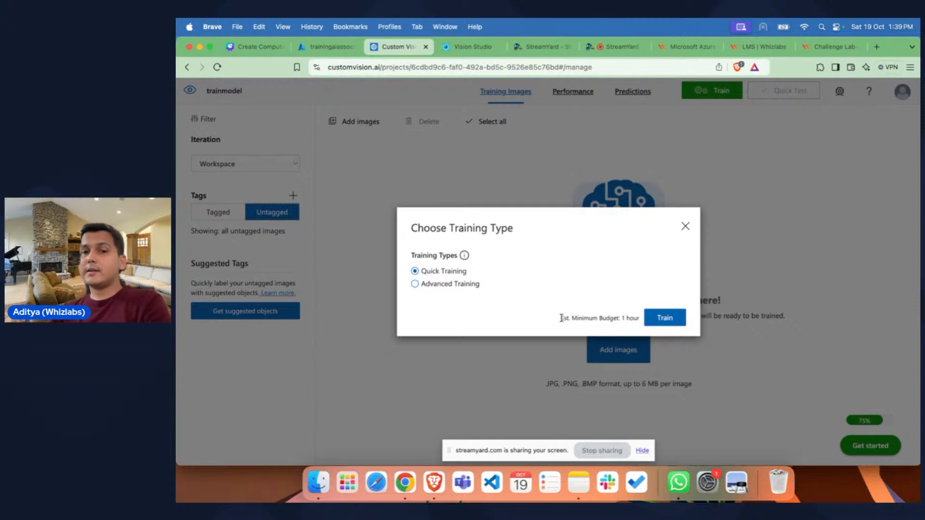
left_click_drag(561, 318, 640, 319)
left_click(639, 319)
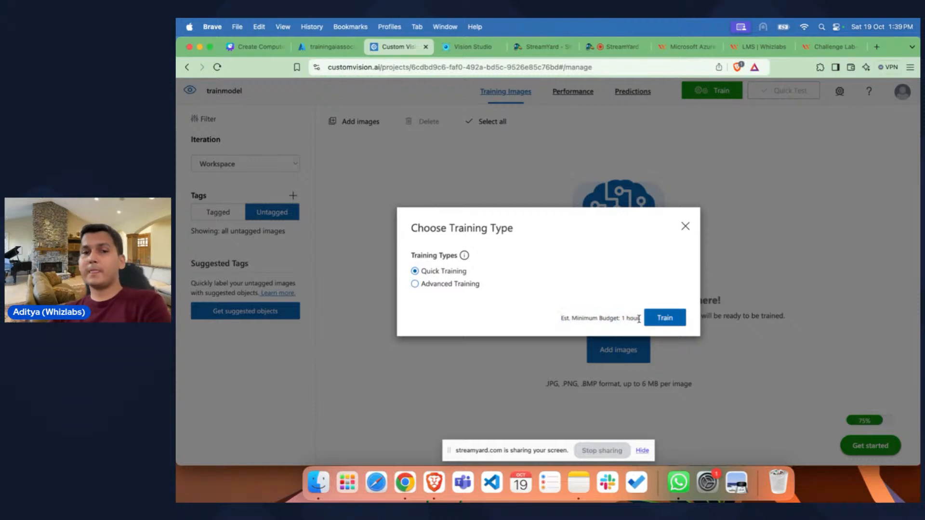
left_click(415, 283)
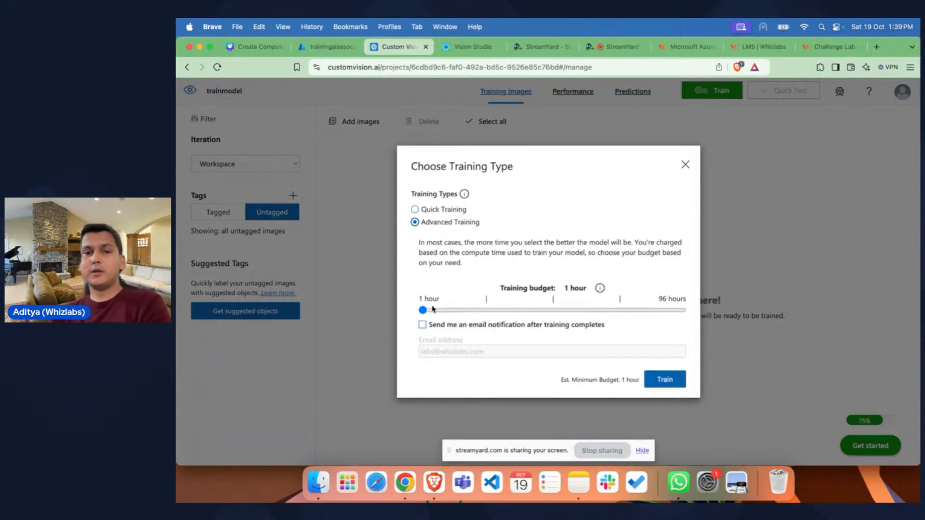
mouse_move(423, 310)
left_mouse_down()
mouse_move(684, 313)
mouse_move(421, 313)
left_mouse_up()
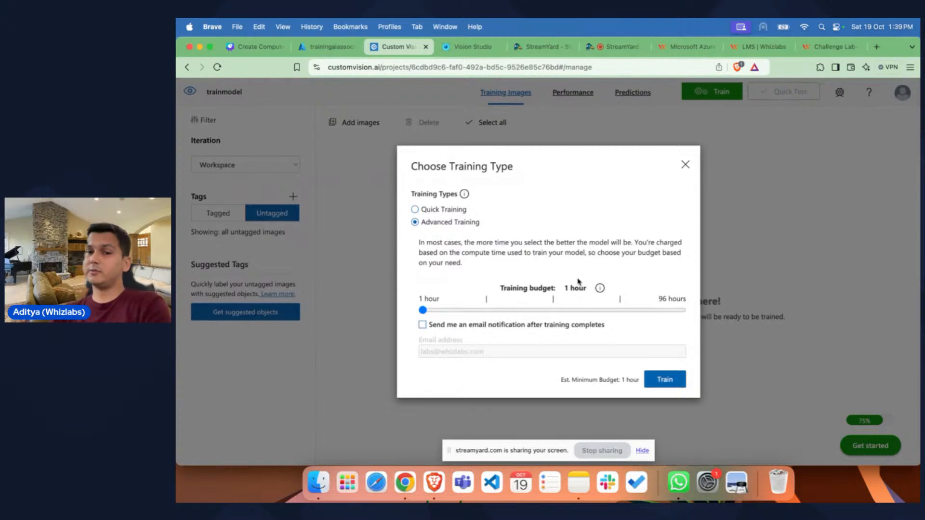
left_click(415, 211)
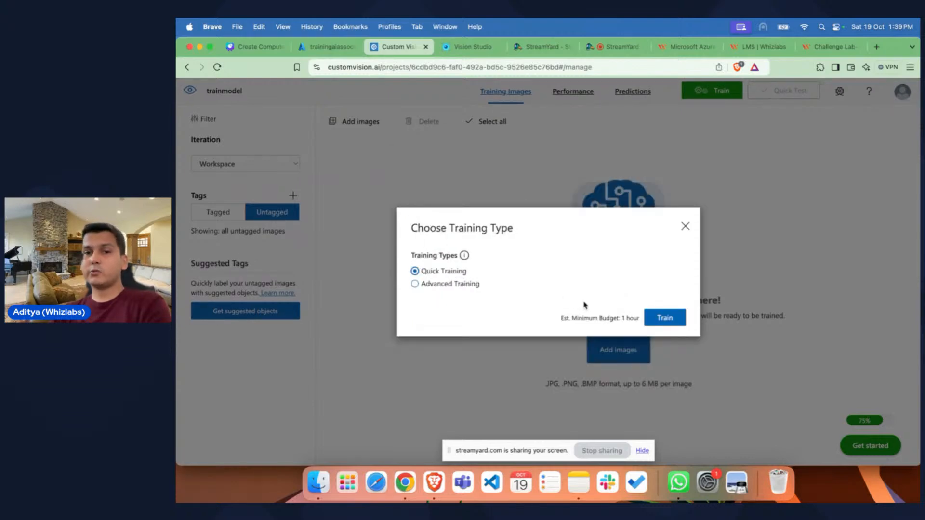
left_click(665, 318)
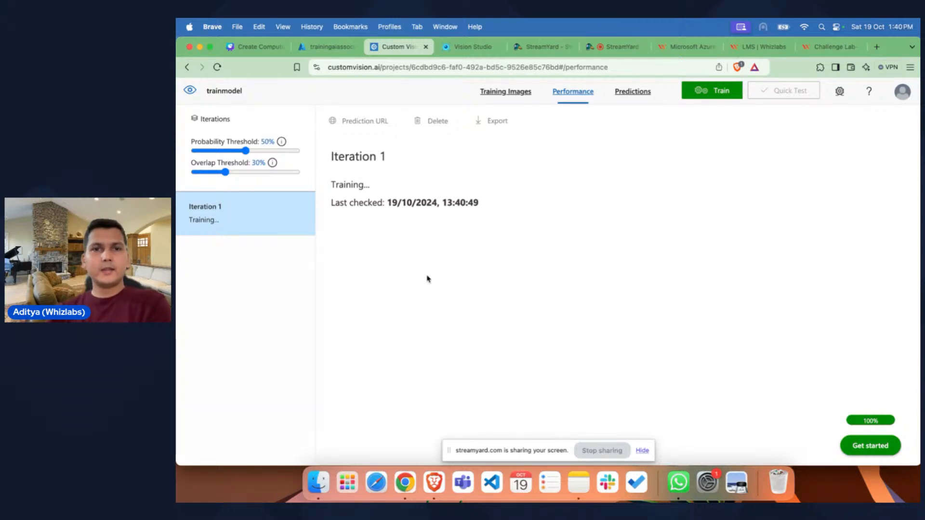
Step: Switch to the StreamYard live session page and check the viewers' comments
left_click(614, 47)
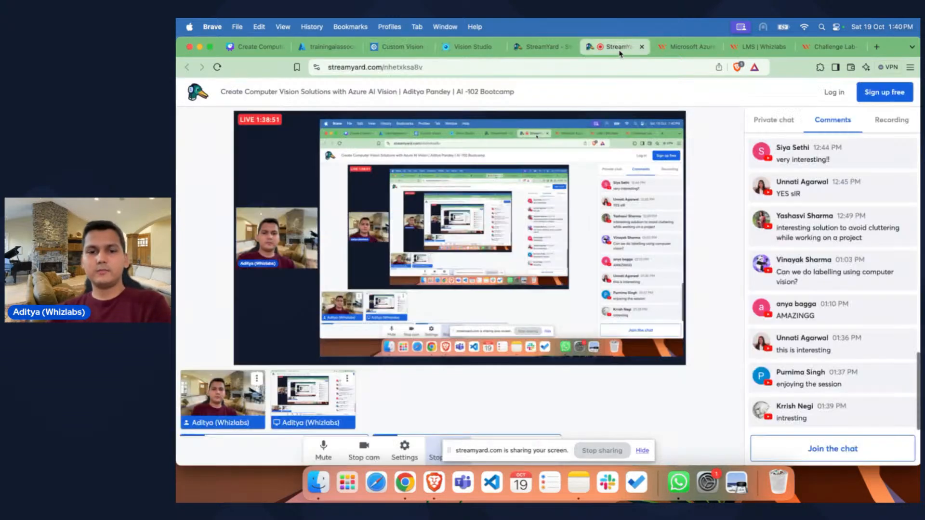
left_click(449, 452)
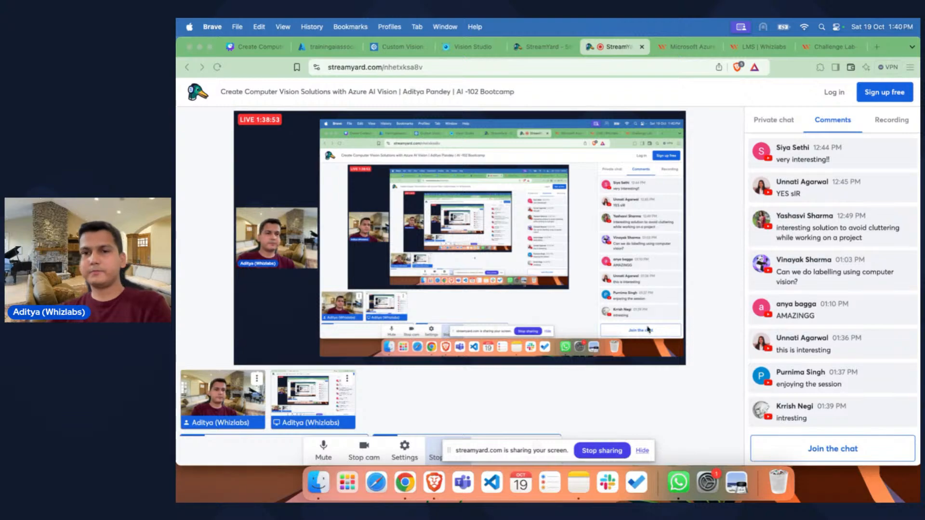
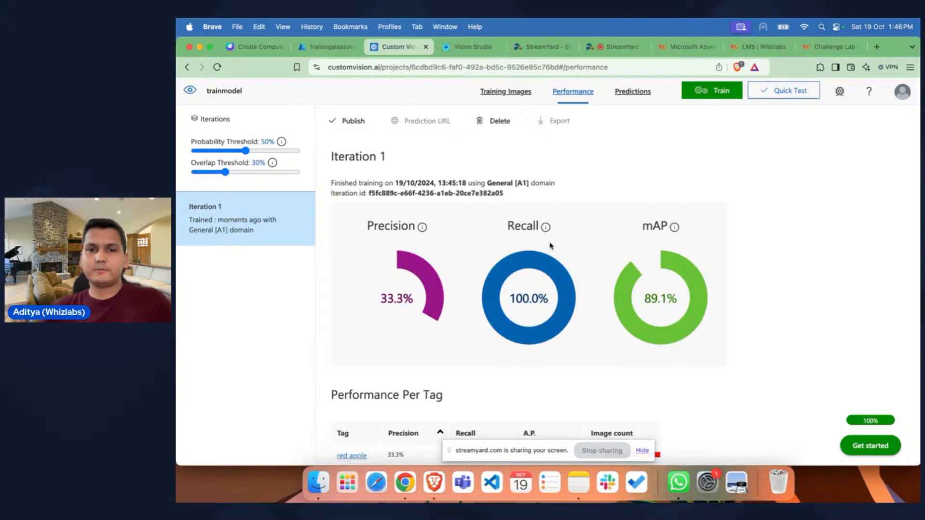
Step: Review the explanations of the recall and mAP metrics and the training details of Iteration 1
mouse_move(546, 228)
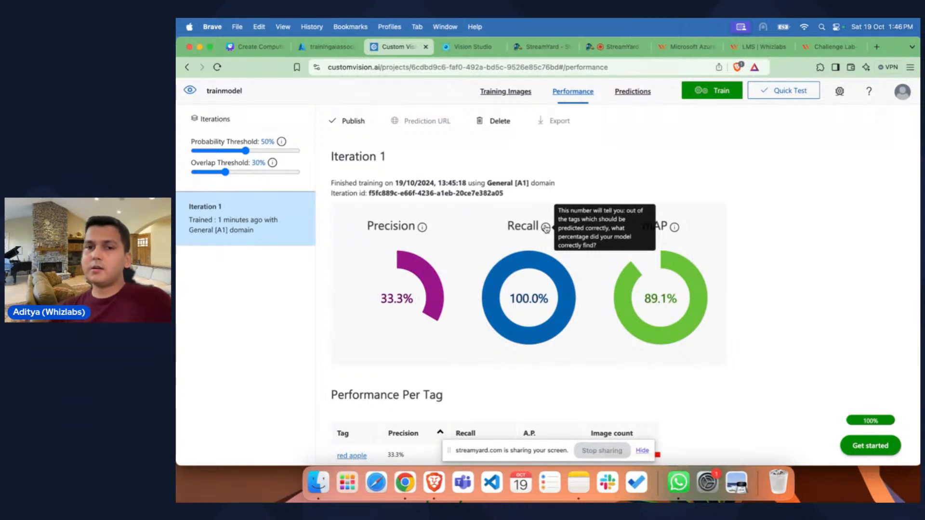
mouse_move(674, 230)
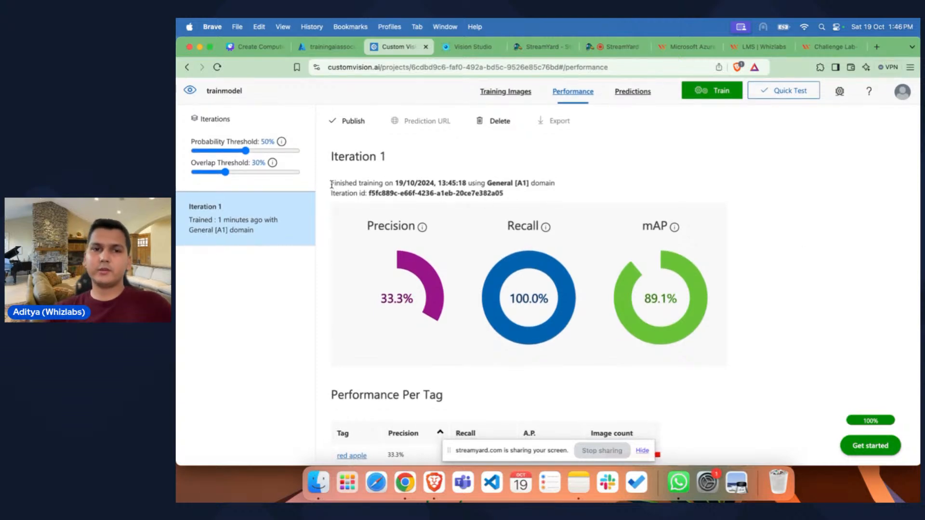
left_click_drag(332, 183, 520, 200)
left_click(519, 199)
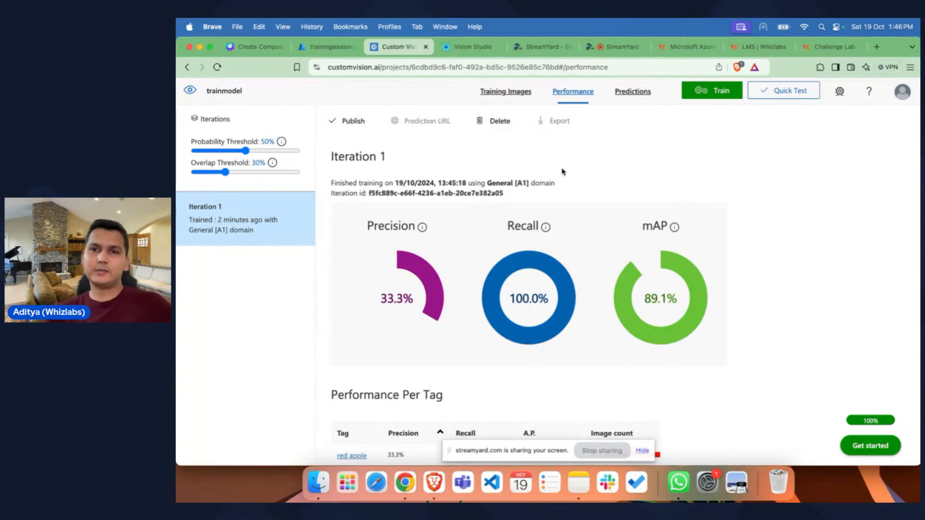
Step: Run a Quick Test of Iteration 1 with the local Desktop image of mixed red and green apples
left_click(793, 94)
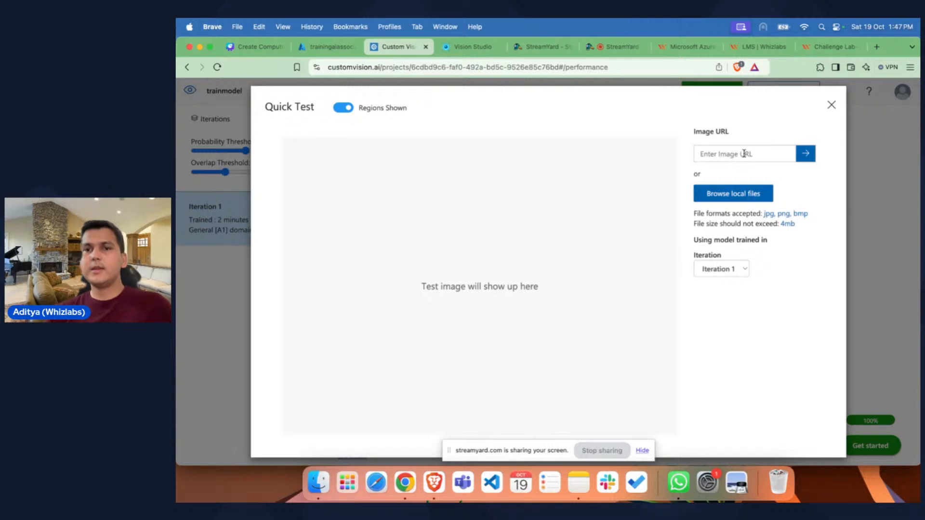
left_click(737, 194)
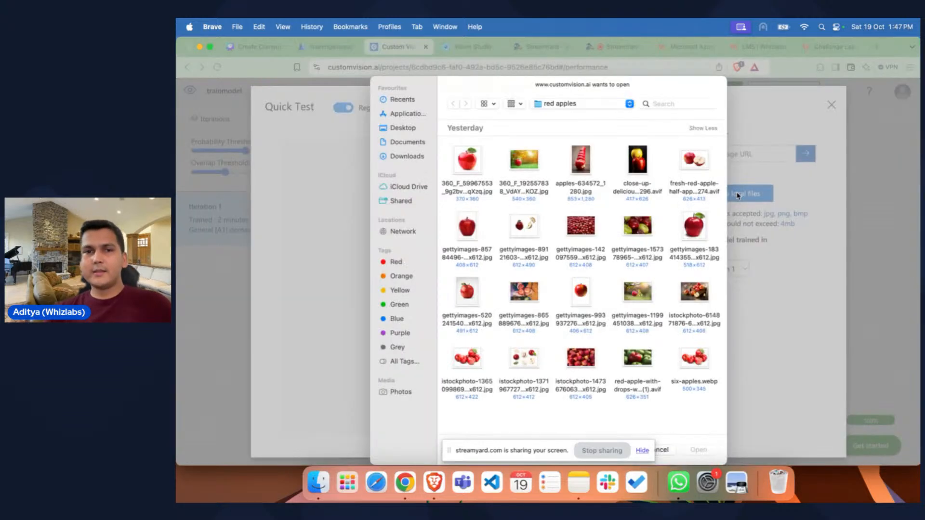
left_click(408, 129)
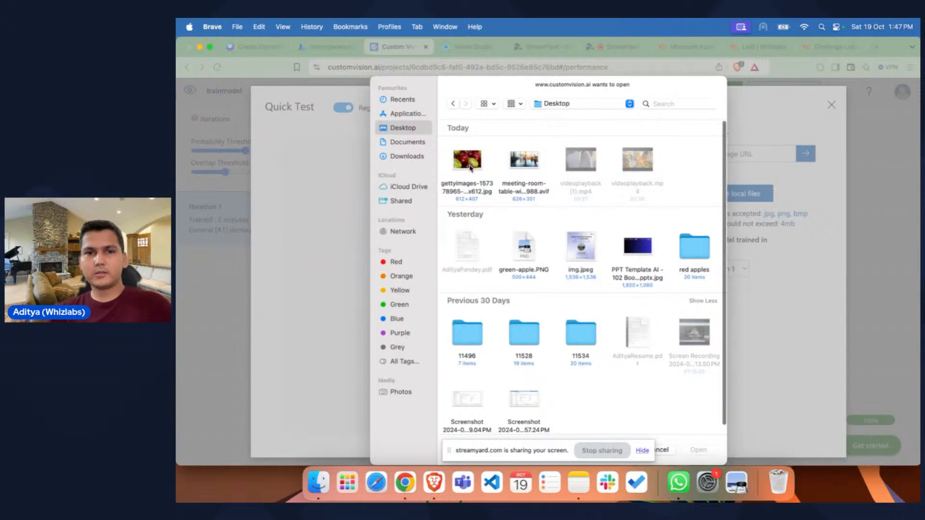
double_click(469, 166)
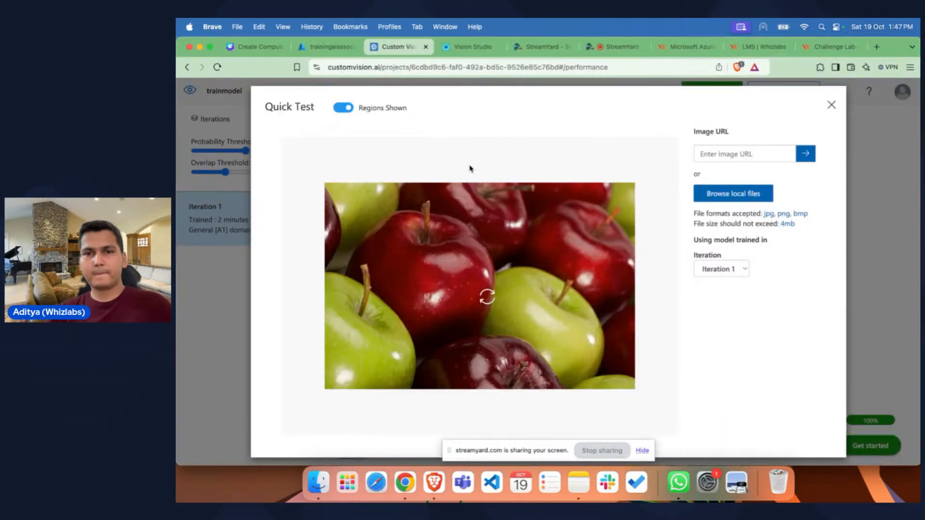
Step: Look through the local folders for another test image and submit the Desktop image of mixed apples again
left_click(734, 197)
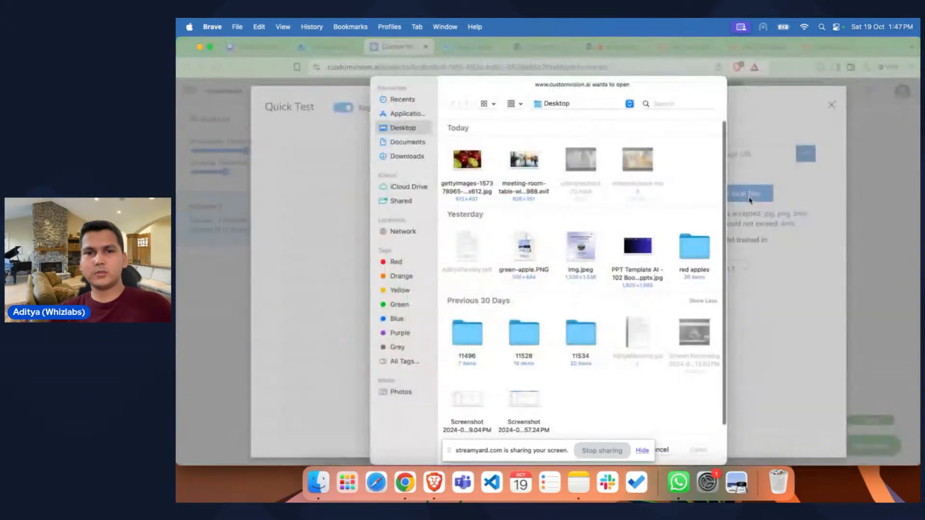
left_click(399, 158)
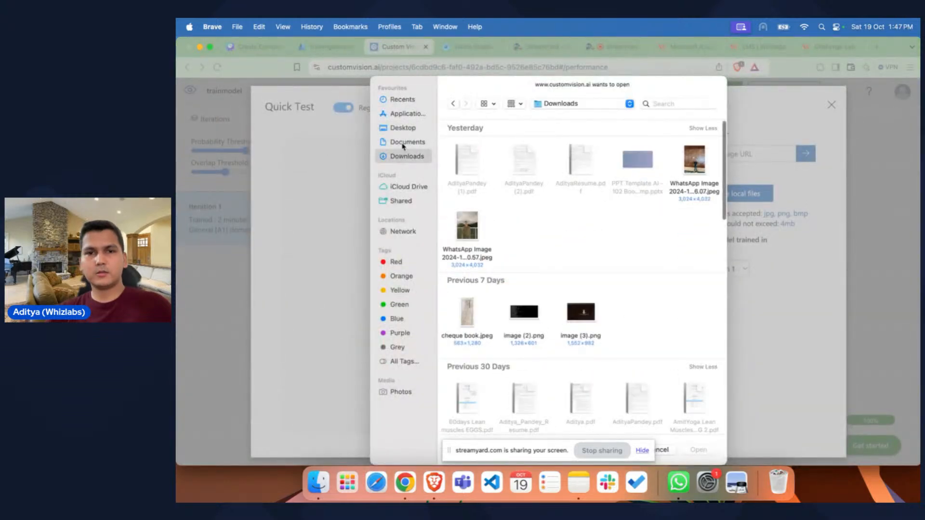
left_click(404, 144)
left_click(403, 129)
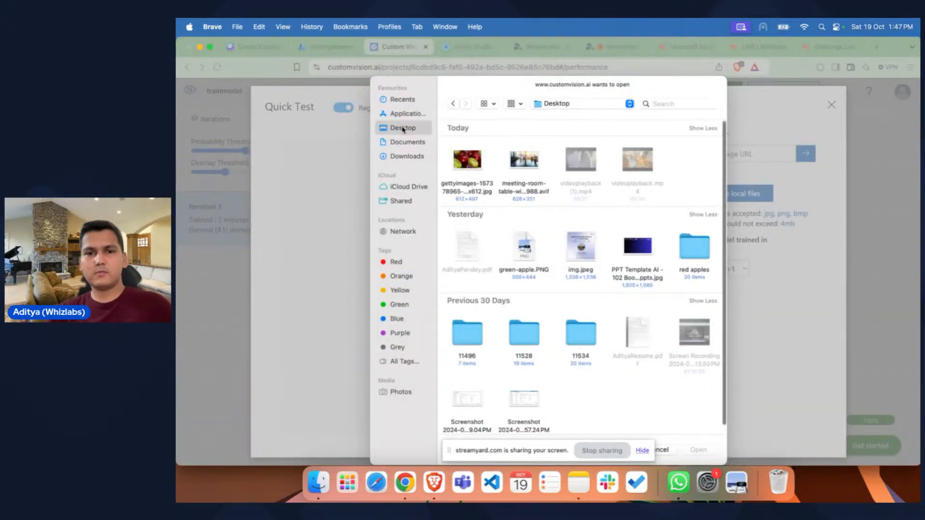
scroll(525, 293, "down", 3)
scroll(525, 292, "up", 4)
double_click(466, 164)
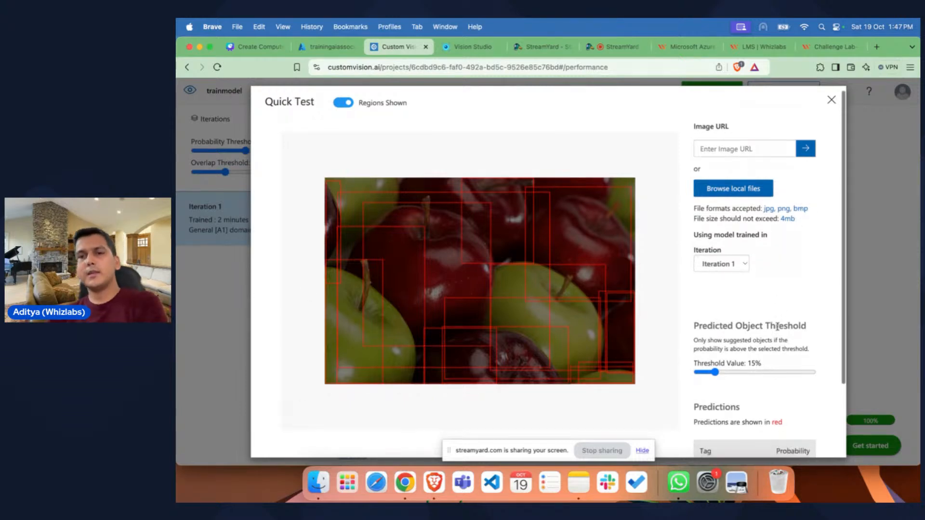
Step: Examine the predicted regions and red apple probabilities for the test image, and close the Quick Test
scroll(780, 270, "down", 3)
scroll(762, 260, "up", 3)
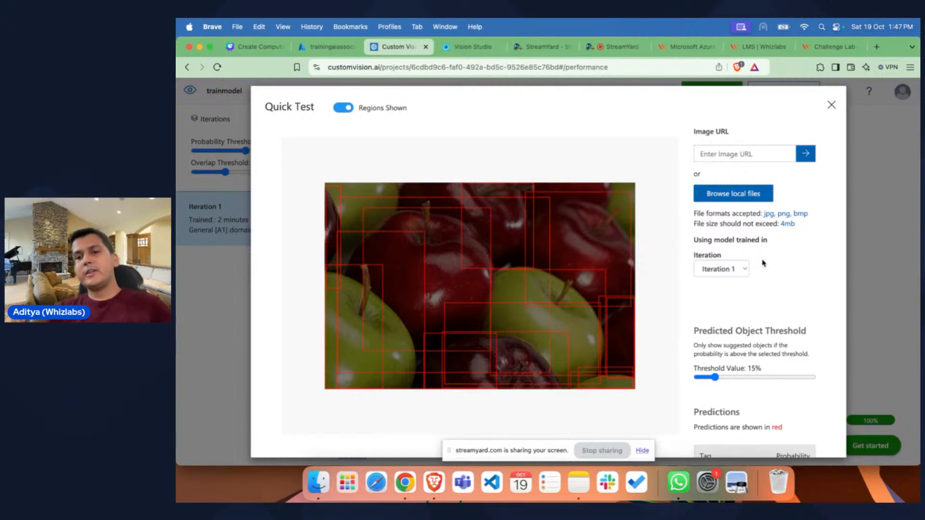
scroll(763, 264, "down", 3)
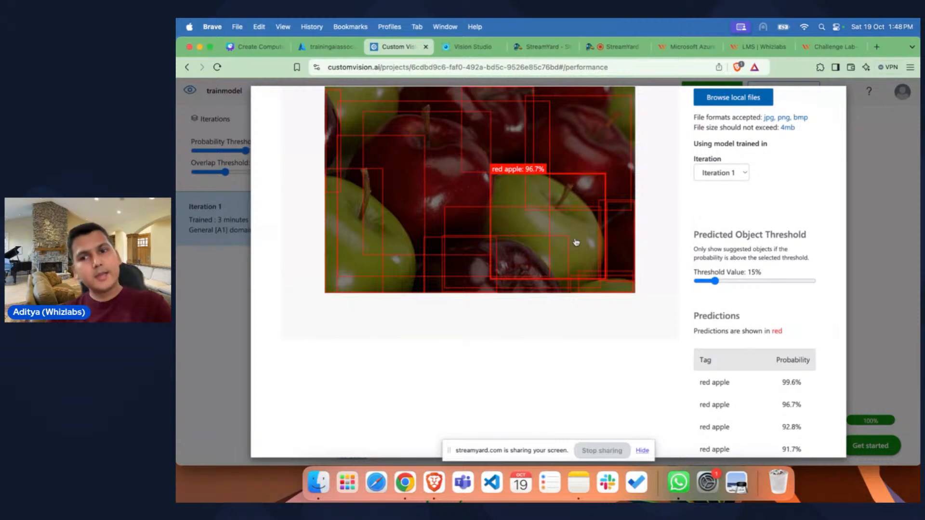
scroll(746, 354, "down", 4)
scroll(747, 353, "up", 4)
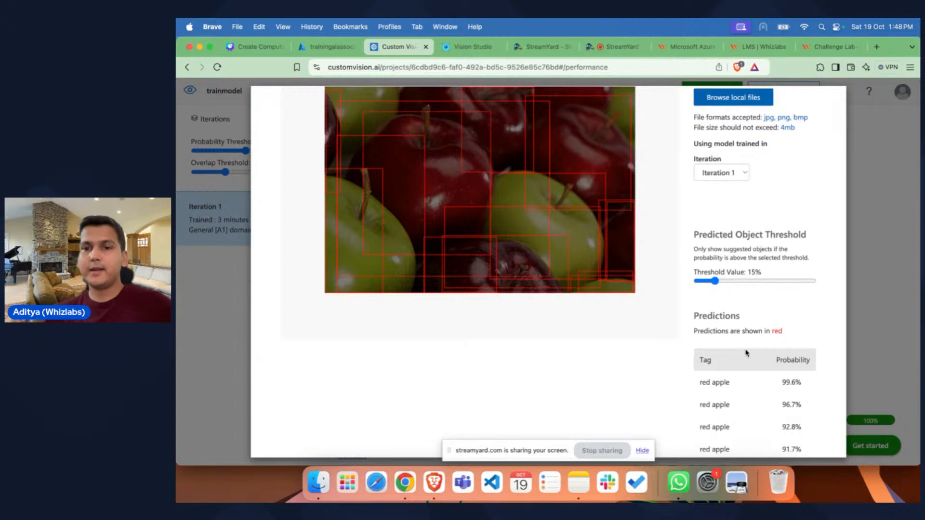
scroll(746, 353, "down", 2)
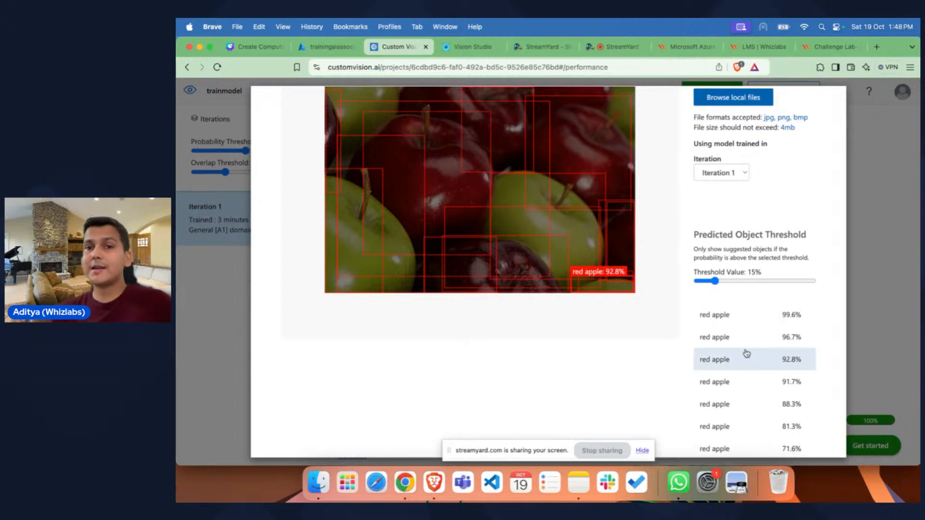
scroll(747, 353, "up", 2)
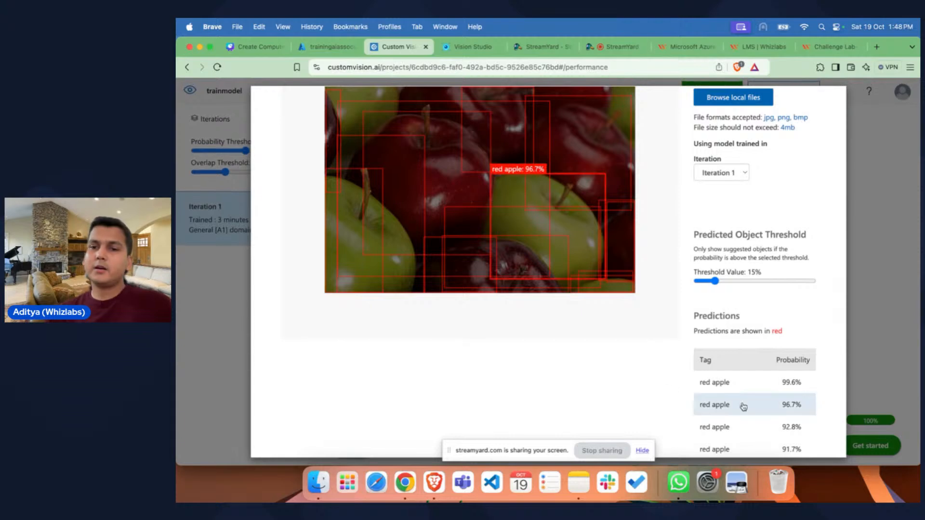
scroll(743, 407, "down", 1)
scroll(743, 407, "up", 1)
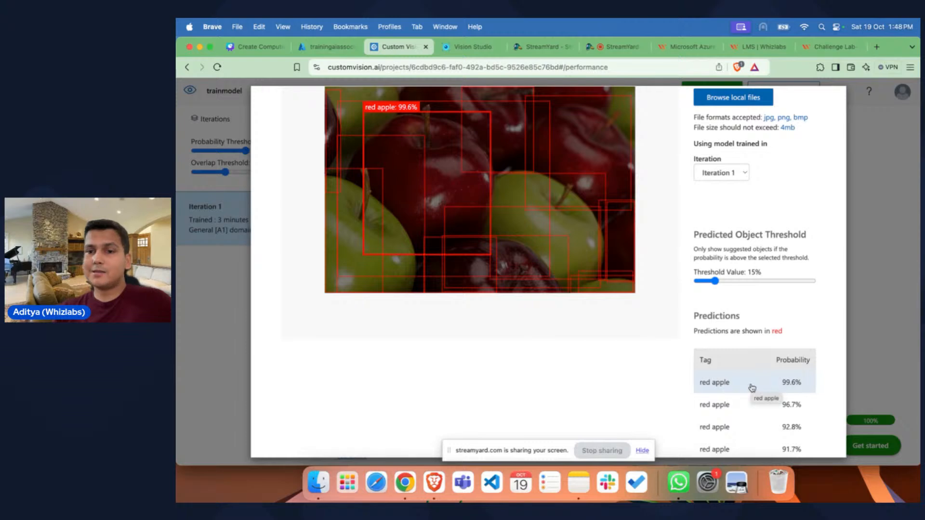
scroll(752, 387, "down", 2)
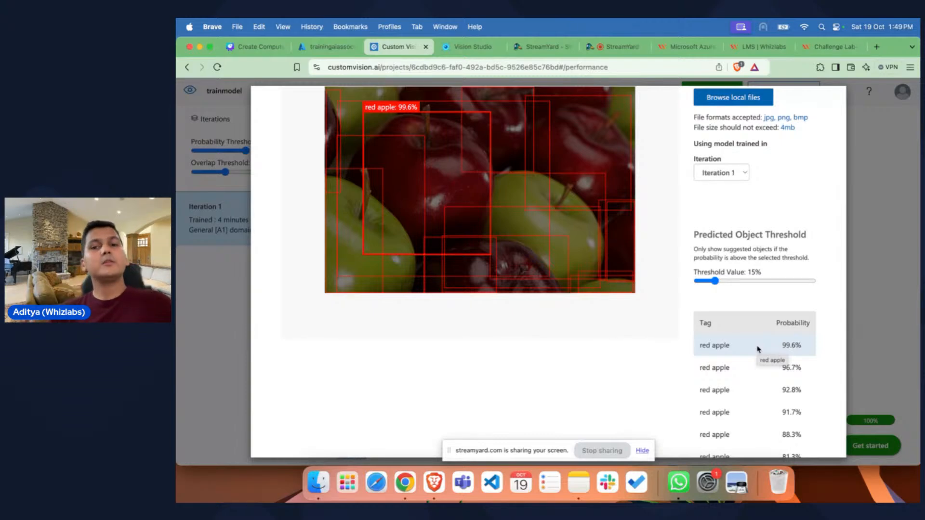
scroll(739, 405, "down", 5)
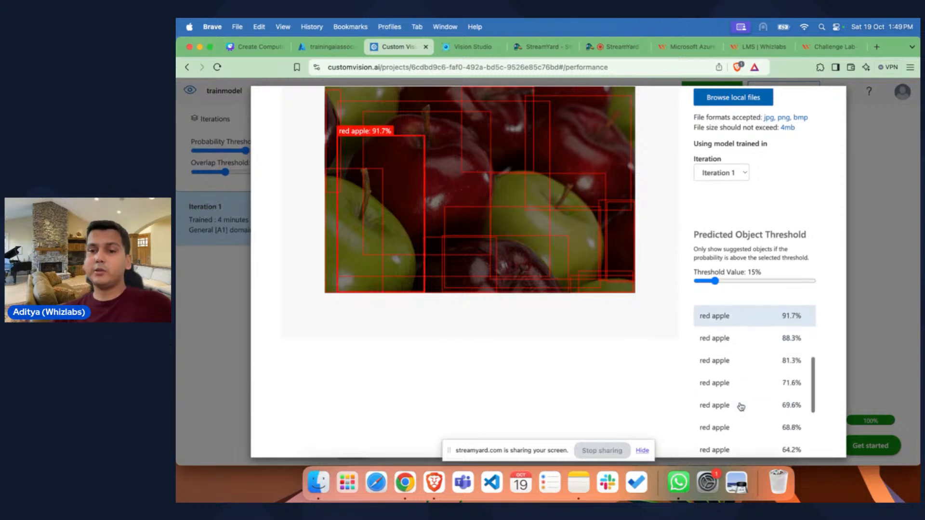
scroll(740, 405, "up", 8)
scroll(728, 233, "up", 3)
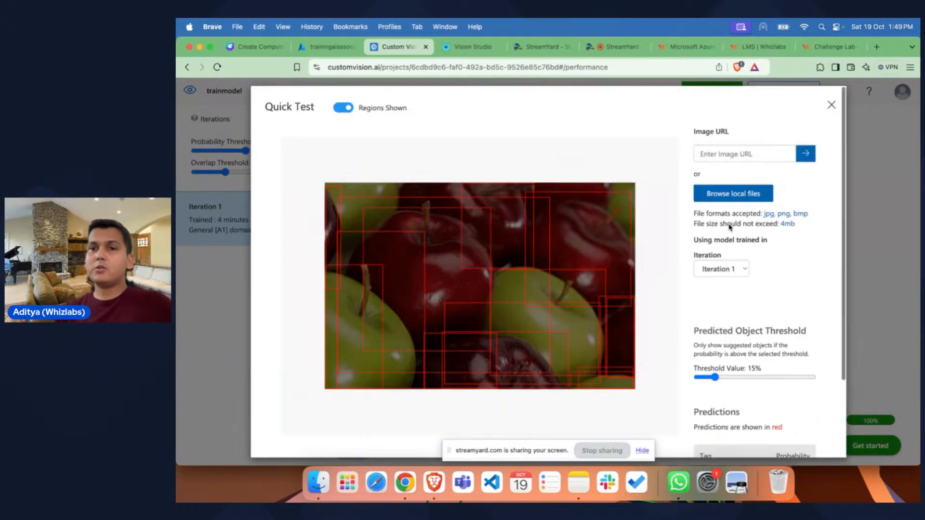
left_click(831, 105)
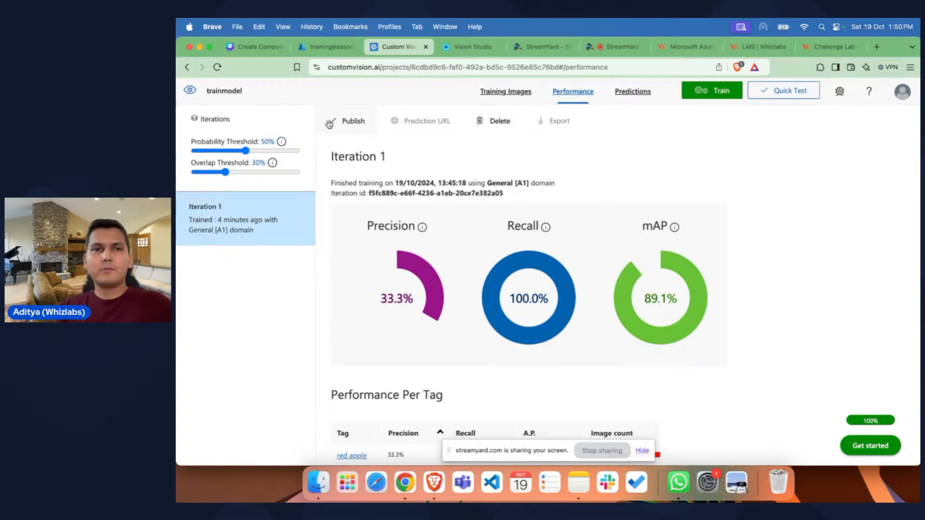
Step: Switch to the Canva presentation on computer vision solutions and open its presenting options at the custom model training steps slide
left_click(257, 49)
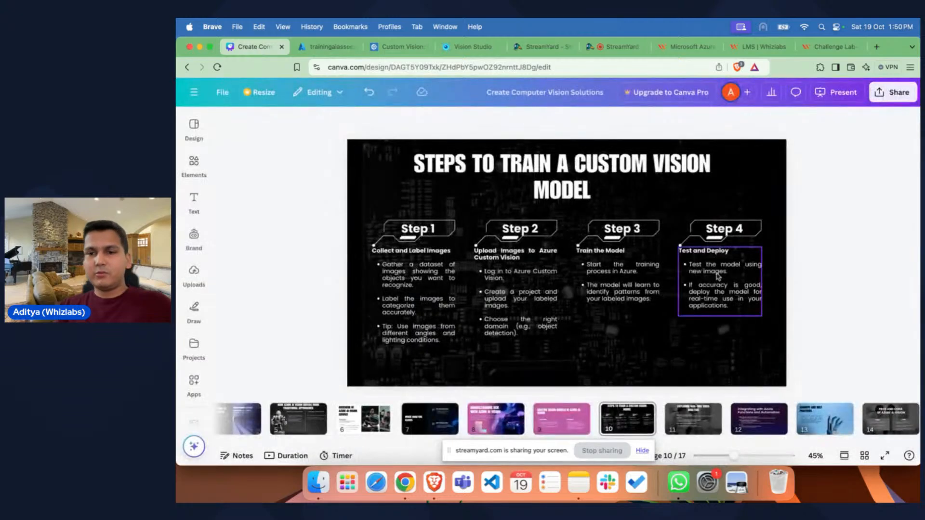
left_click(827, 93)
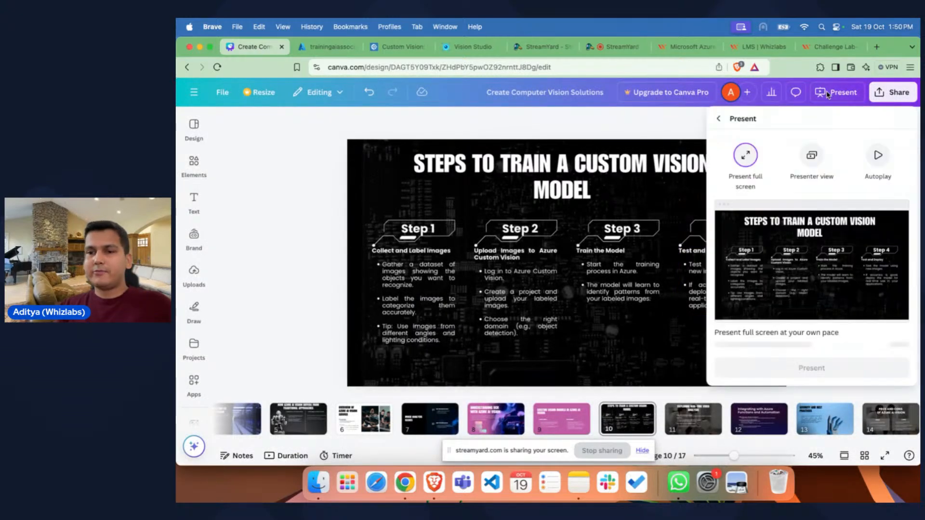